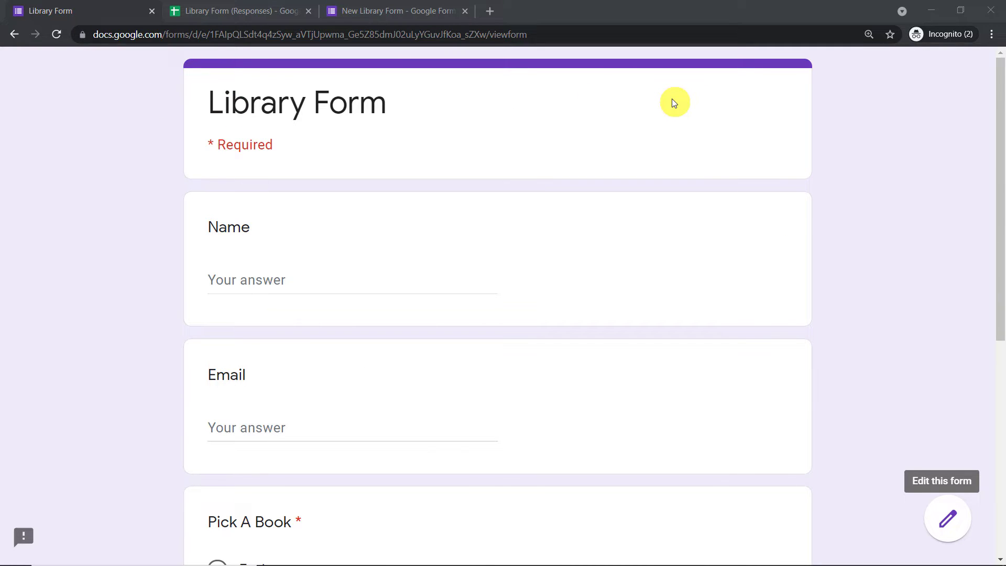
- Review the existing responses in the spreadsheet, then return to the Library Form
{"action": "scroll", "coordinate": [412, 175], "scroll_direction": "down", "scroll_amount": 2}
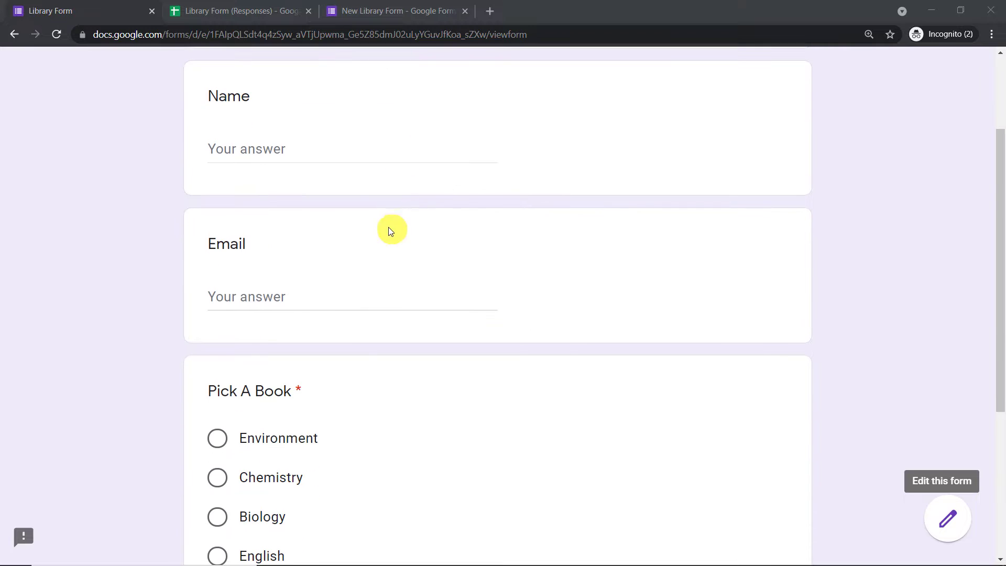
{"action": "scroll", "coordinate": [461, 270], "scroll_direction": "up", "scroll_amount": 2}
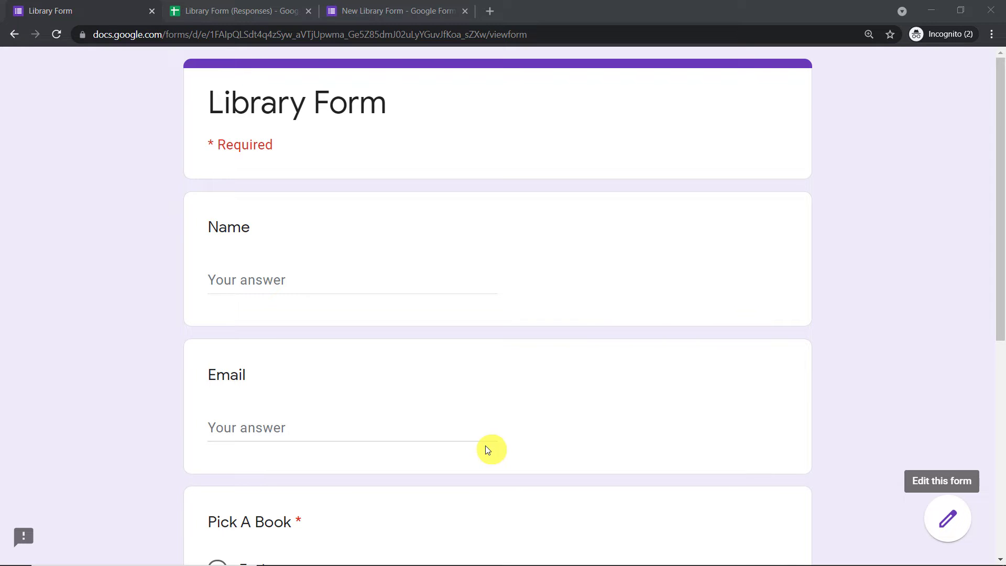
{"action": "left_click", "coordinate": [225, 11]}
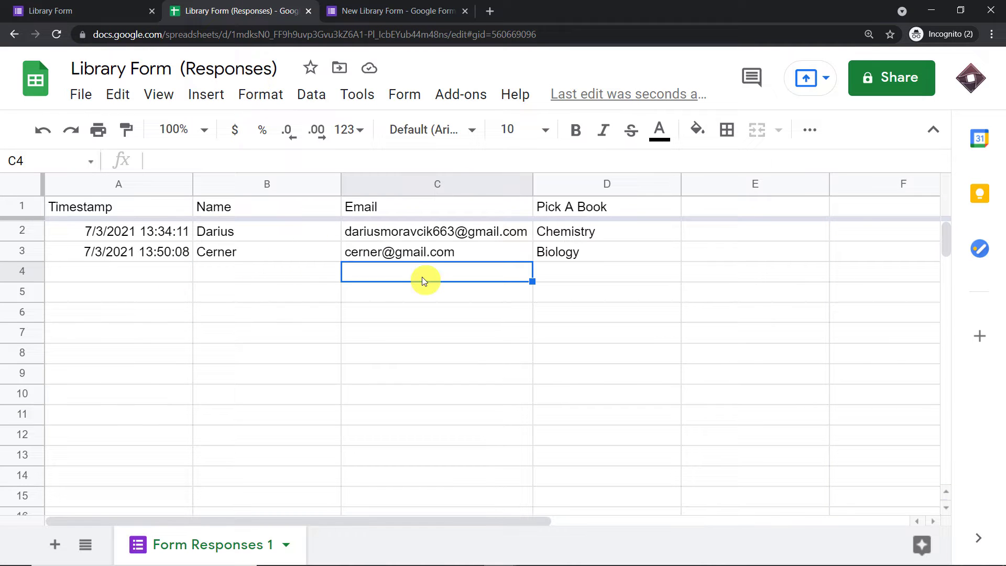
{"action": "left_click", "coordinate": [118, 13]}
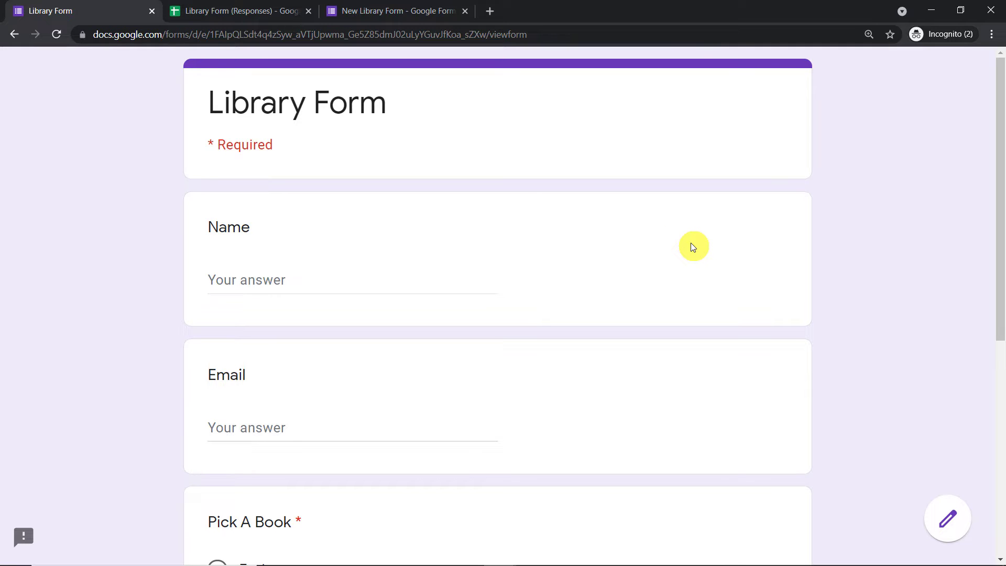
- Paste the respondent's email address into Email and enter their name in Name
{"action": "scroll", "coordinate": [568, 251], "scroll_direction": "down", "scroll_amount": 1}
{"action": "left_click", "coordinate": [281, 361]}
{"action": "right_click", "coordinate": [281, 360]}
{"action": "left_click", "coordinate": [330, 457]}
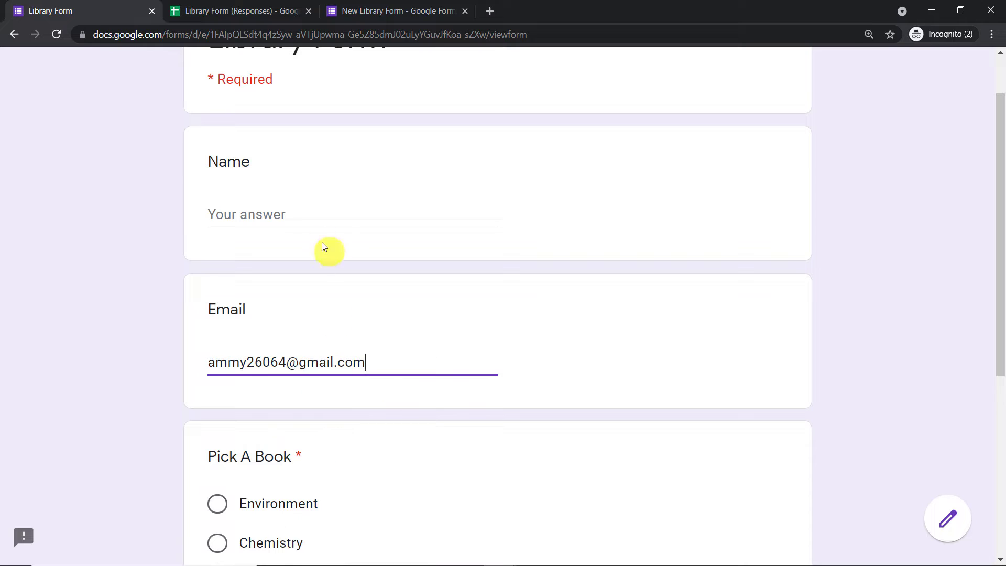
{"action": "left_click", "coordinate": [236, 213]}
{"action": "type", "text": "A"}
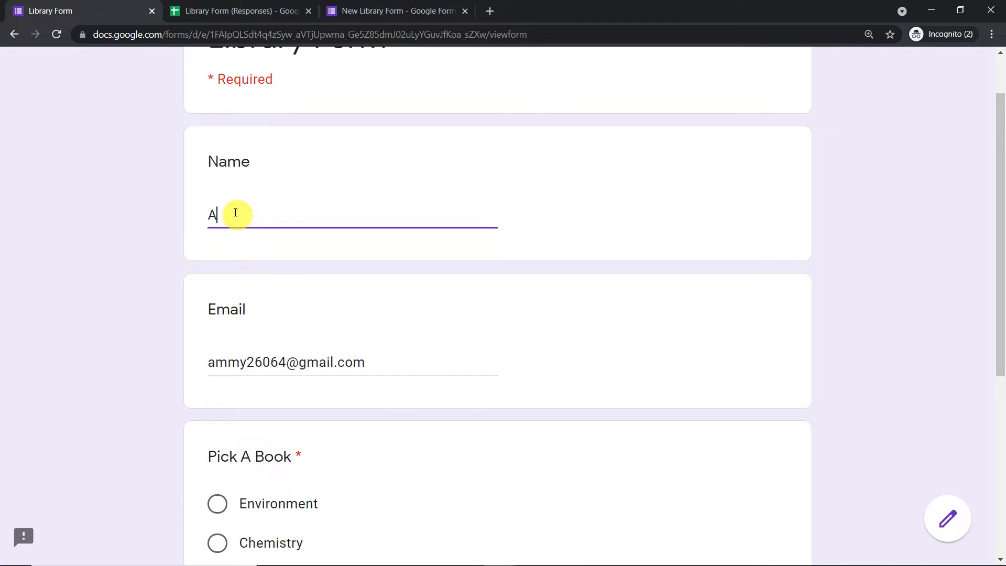
{"action": "type", "text": "my"}
{"action": "left_click", "coordinate": [885, 256]}
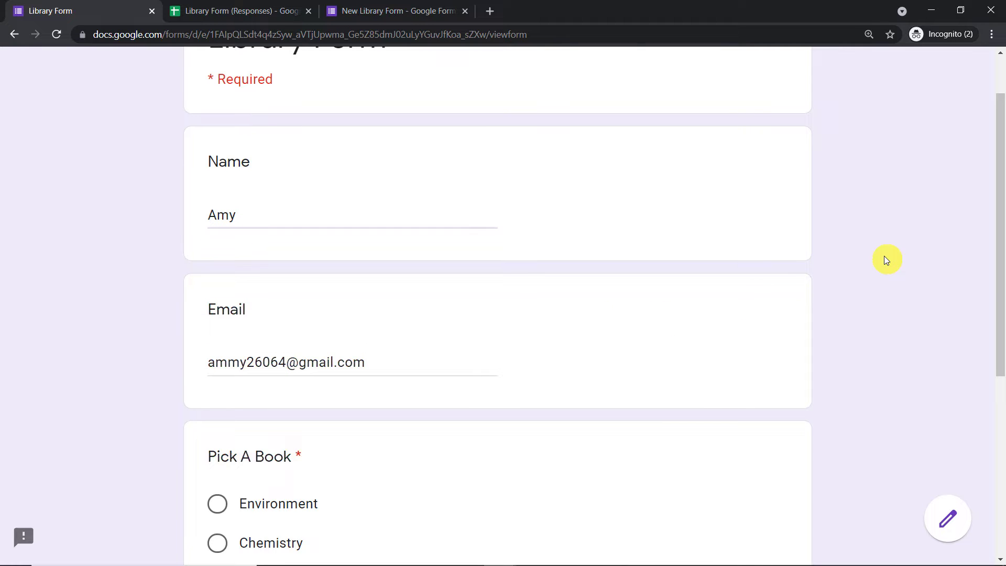
- Choose English as the book and submit the form response
{"action": "scroll", "coordinate": [870, 259], "scroll_direction": "down", "scroll_amount": 4}
{"action": "left_click", "coordinate": [218, 425]}
{"action": "left_click", "coordinate": [253, 539]}
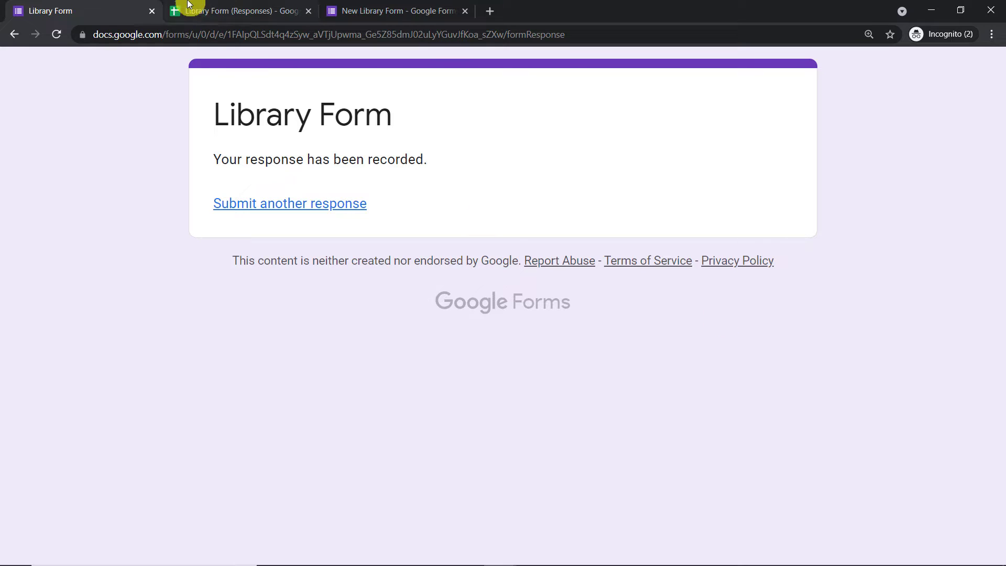
{"action": "left_click", "coordinate": [227, 6]}
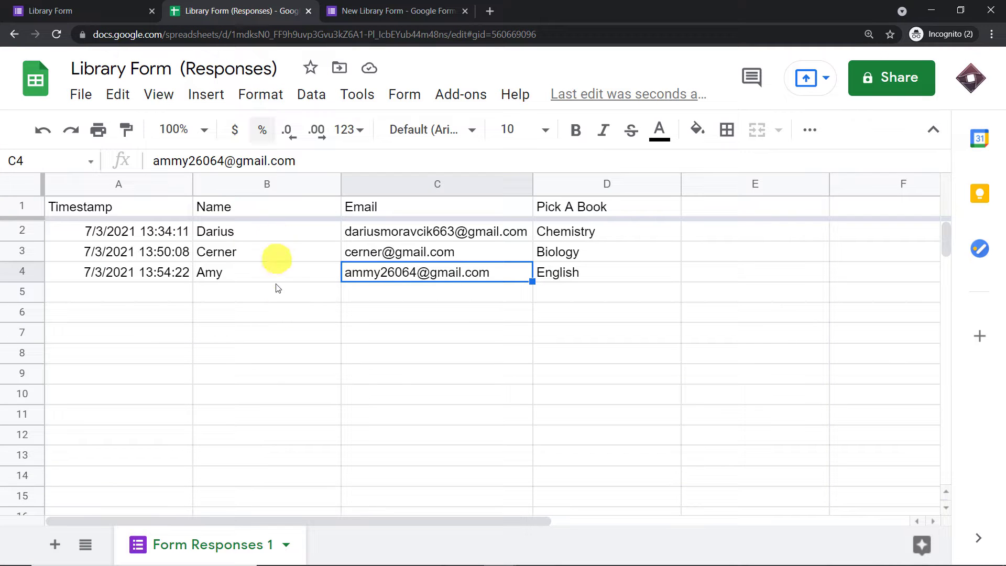
- Check cells B4 and C4 for the new respondent's name and email
{"action": "left_click", "coordinate": [247, 333]}
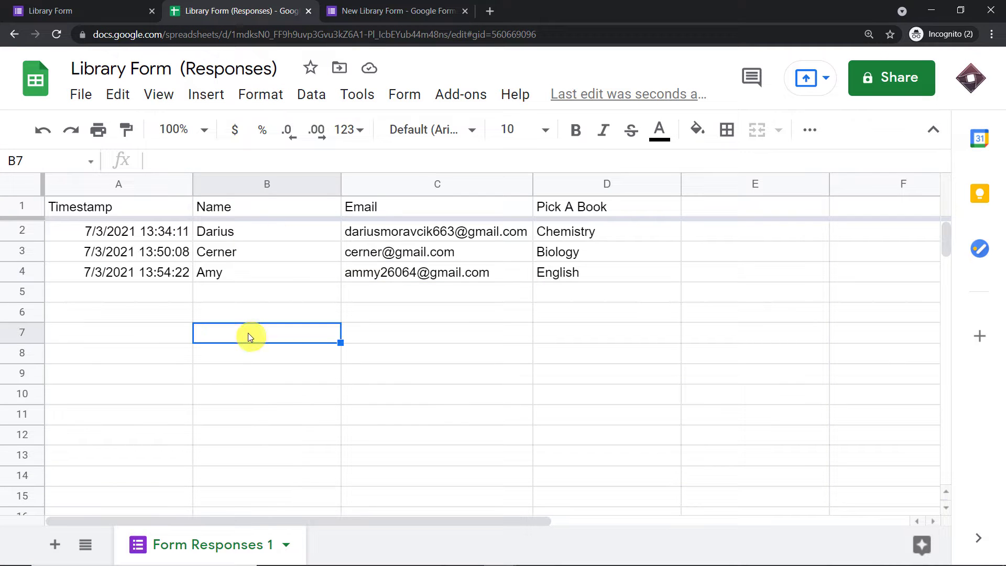
{"action": "left_click", "coordinate": [218, 276]}
{"action": "left_click", "coordinate": [389, 272]}
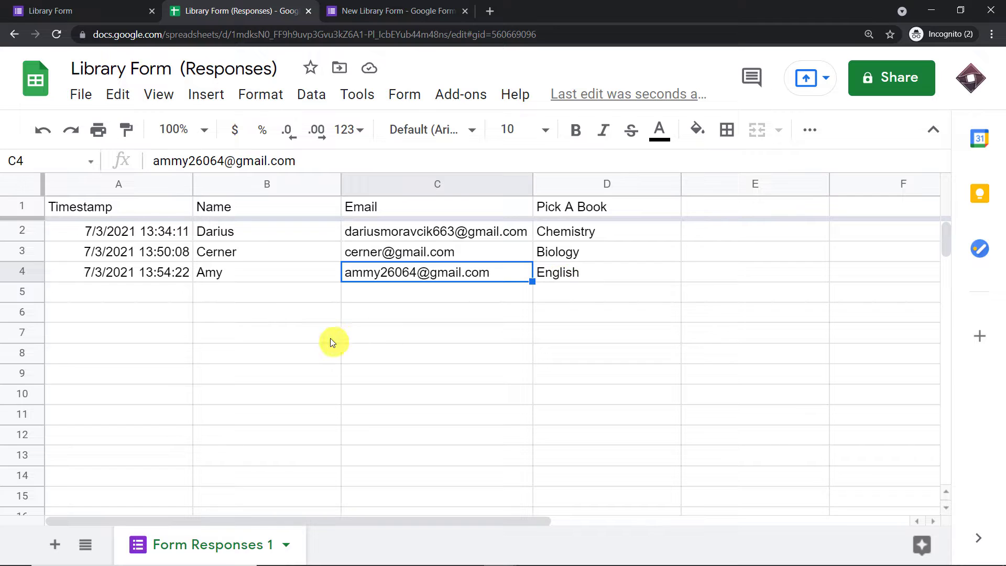
{"action": "left_click_drag", "start_coordinate": [332, 340], "coordinate": [330, 354]}
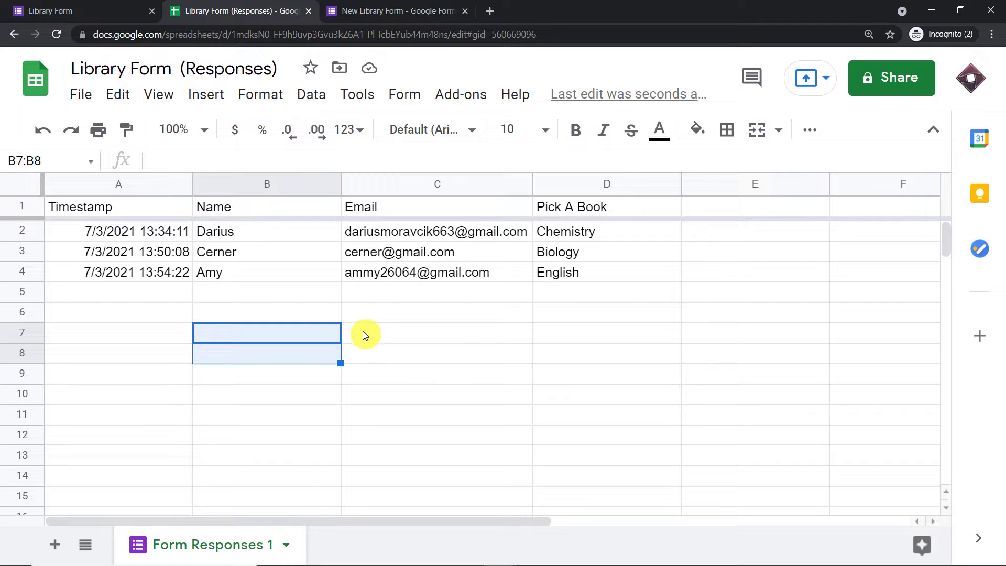
- In Gmail, verify the inbox's account and open NY Library's 'Book Choice' email
{"action": "mouse_move", "coordinate": [500, 561]}
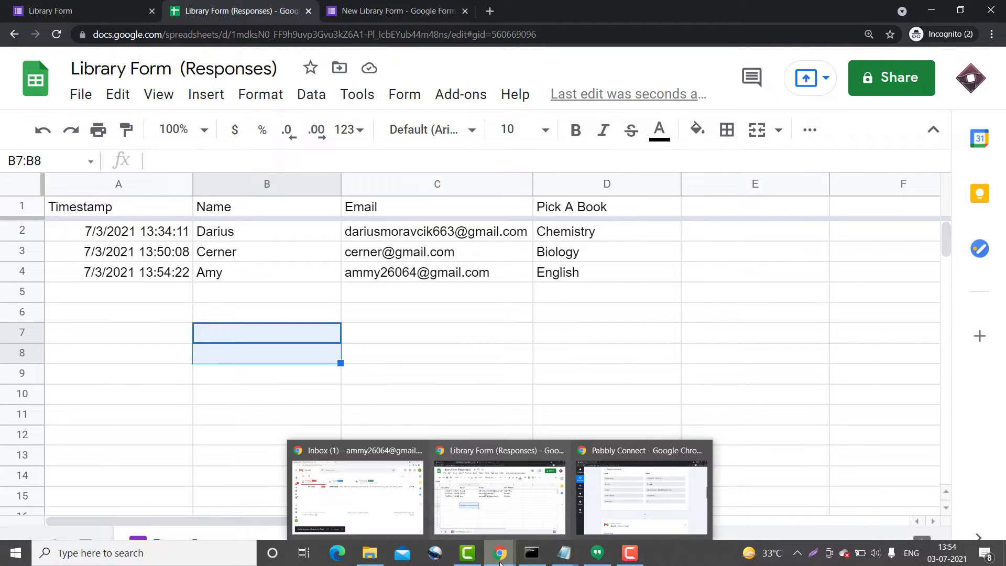
{"action": "left_click", "coordinate": [375, 503]}
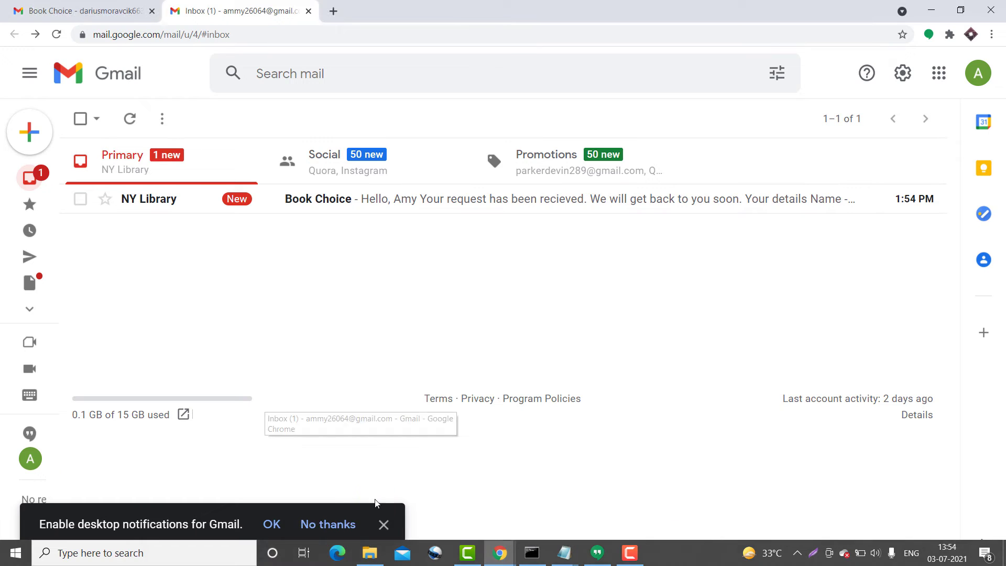
{"action": "left_click", "coordinate": [978, 72]}
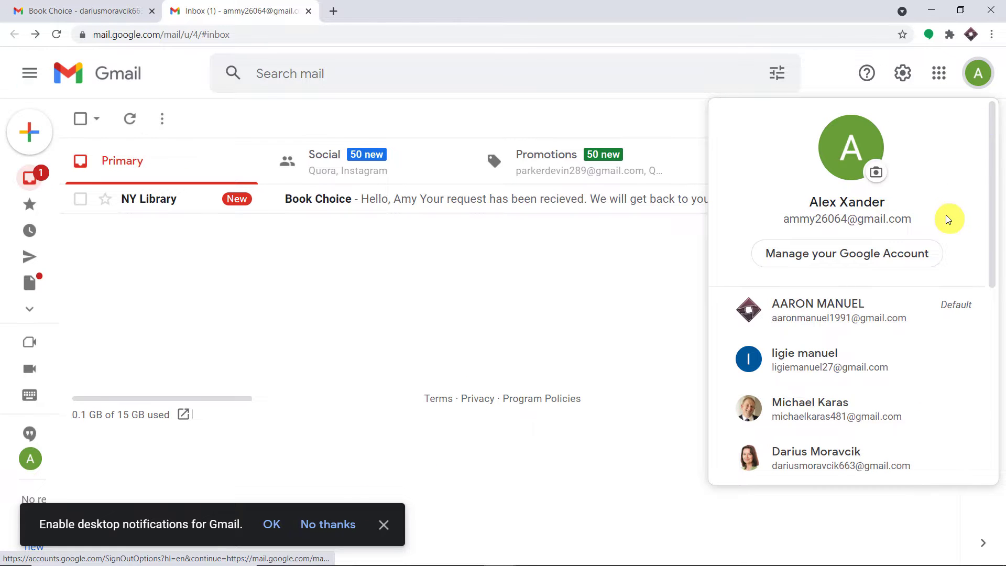
{"action": "triple_click", "coordinate": [783, 229]}
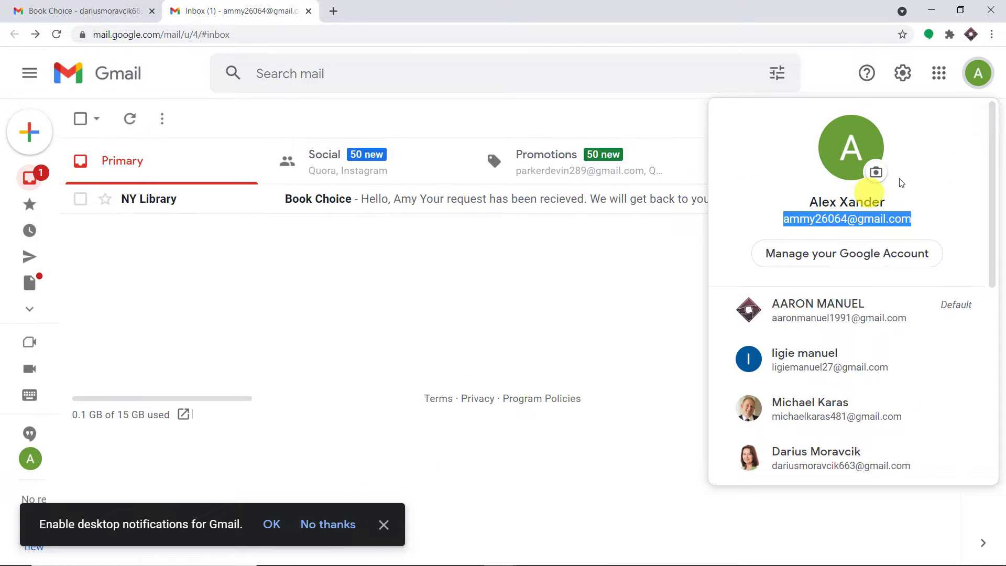
{"action": "left_click", "coordinate": [458, 360]}
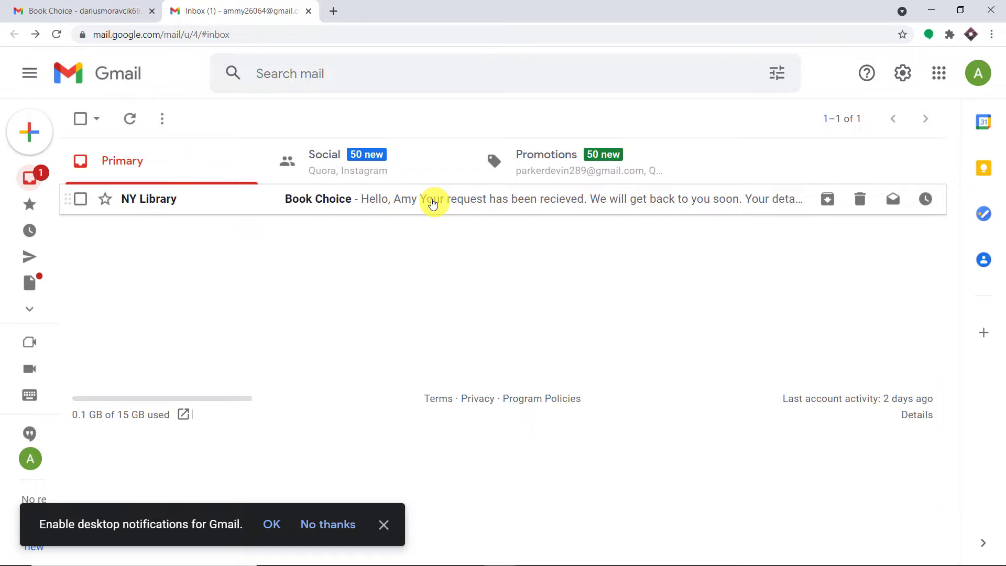
{"action": "left_click", "coordinate": [433, 204]}
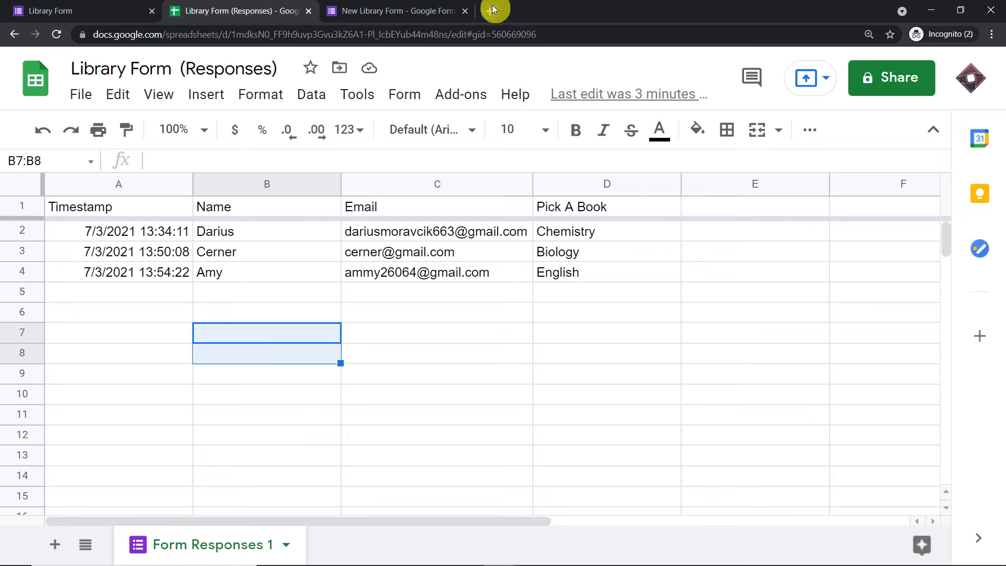
- Go to pabbly.com in a new tab, open the Connect product page, and sign in
{"action": "left_click", "coordinate": [492, 11]}
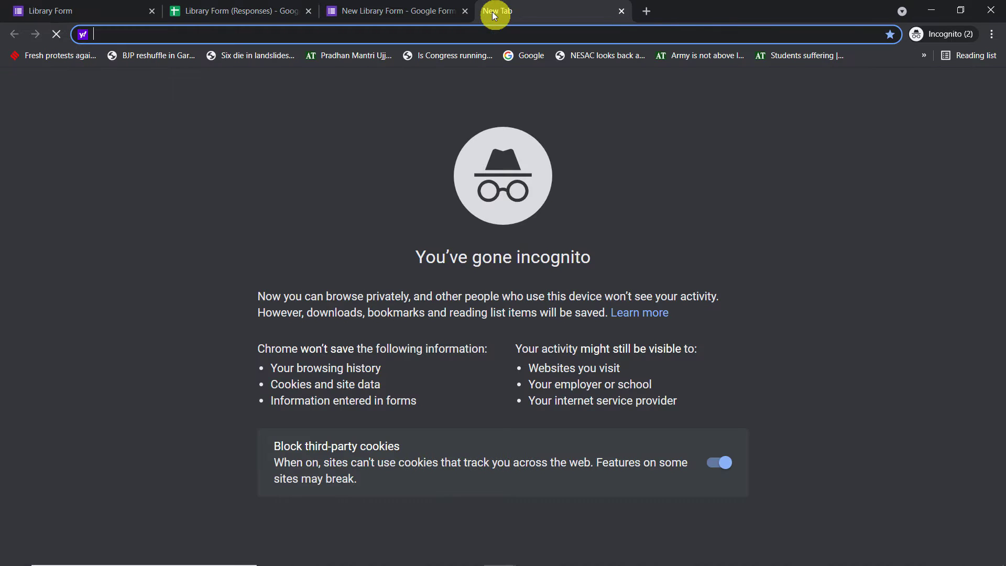
{"action": "type", "text": "pabbly.com"}
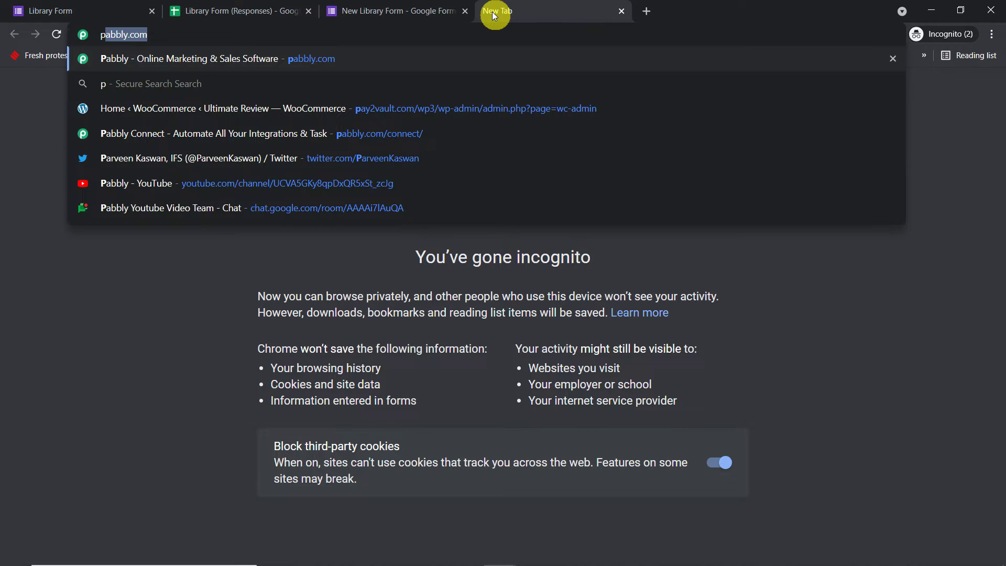
{"action": "key", "text": "Return"}
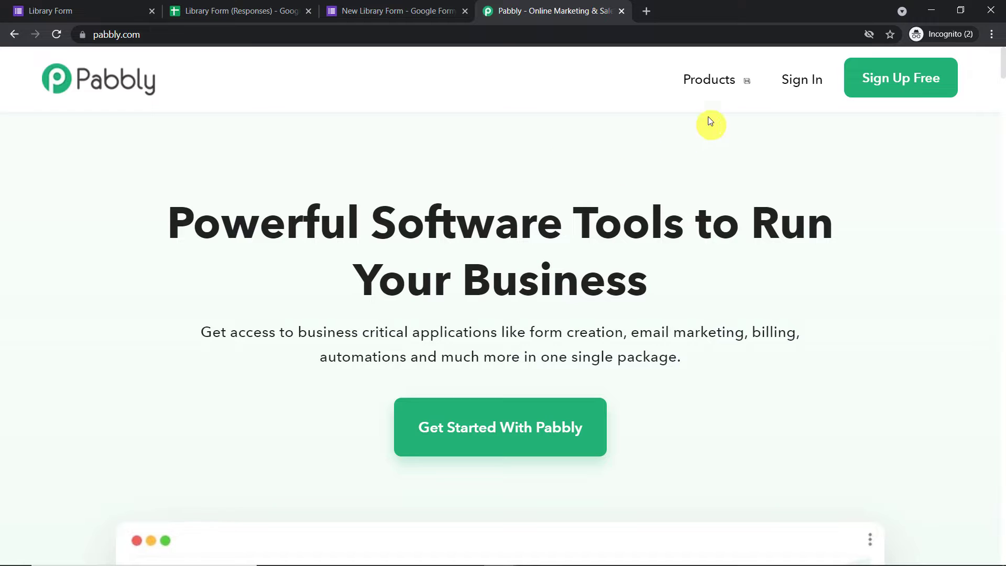
{"action": "mouse_move", "coordinate": [709, 81]}
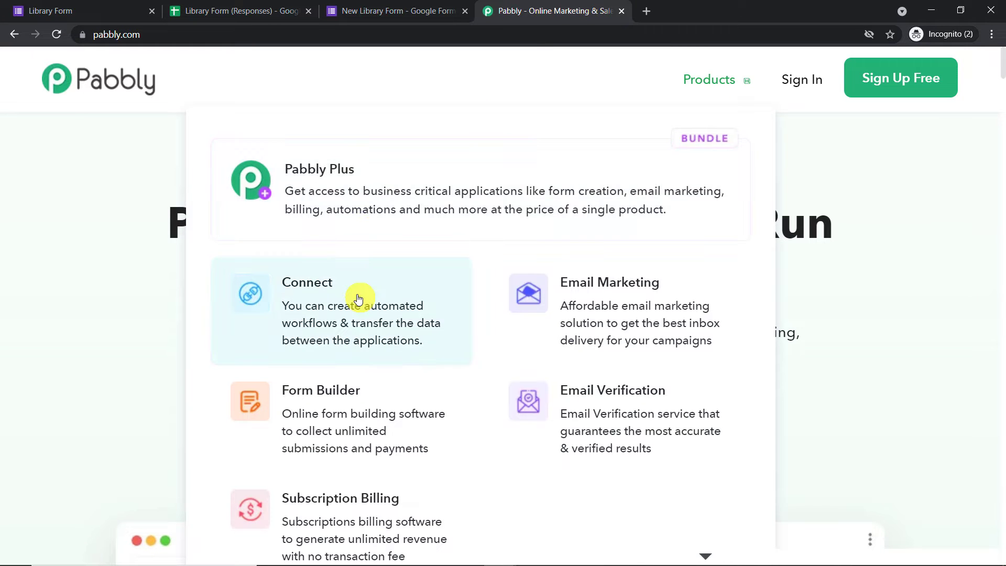
{"action": "left_click", "coordinate": [358, 299]}
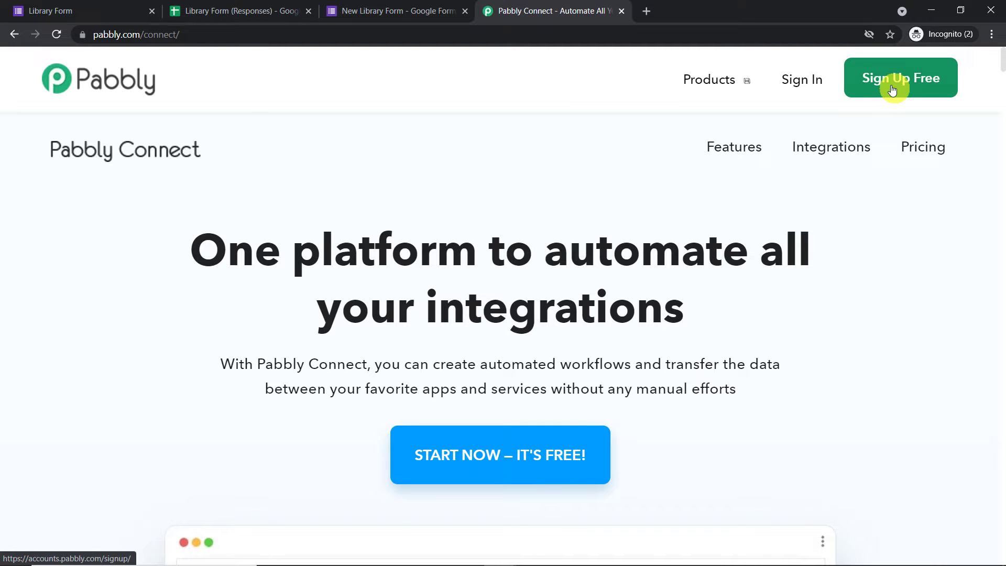
{"action": "left_click", "coordinate": [806, 84]}
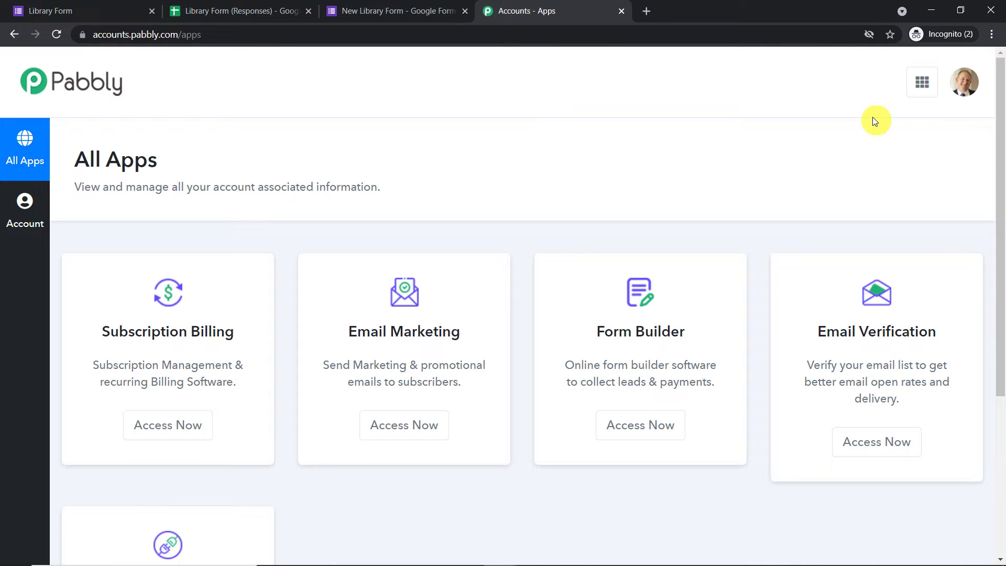
- Launch Pabbly Connect from the Connect card's Access Now button in All Apps
{"action": "scroll", "coordinate": [734, 194], "scroll_direction": "down", "scroll_amount": 5}
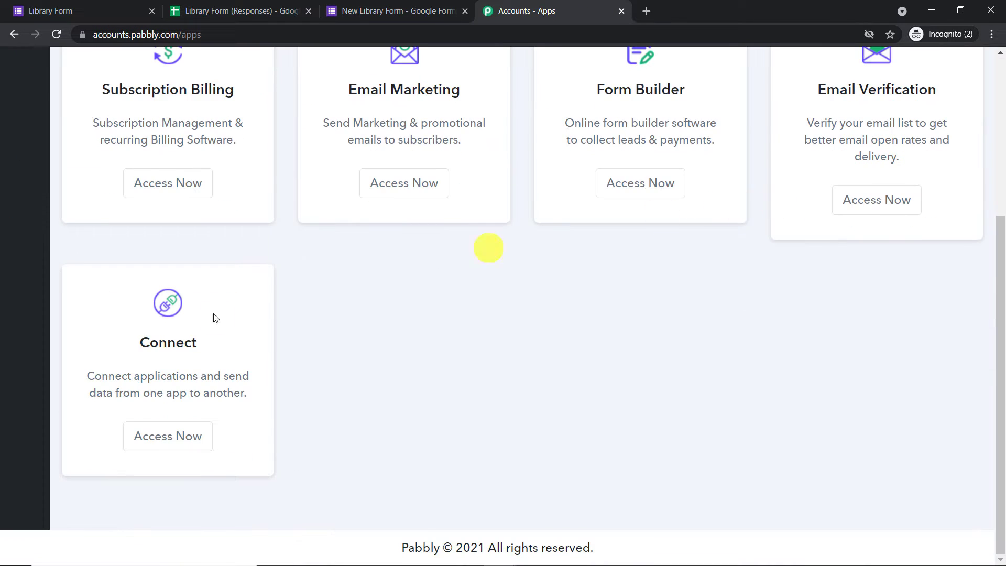
{"action": "left_click", "coordinate": [167, 436]}
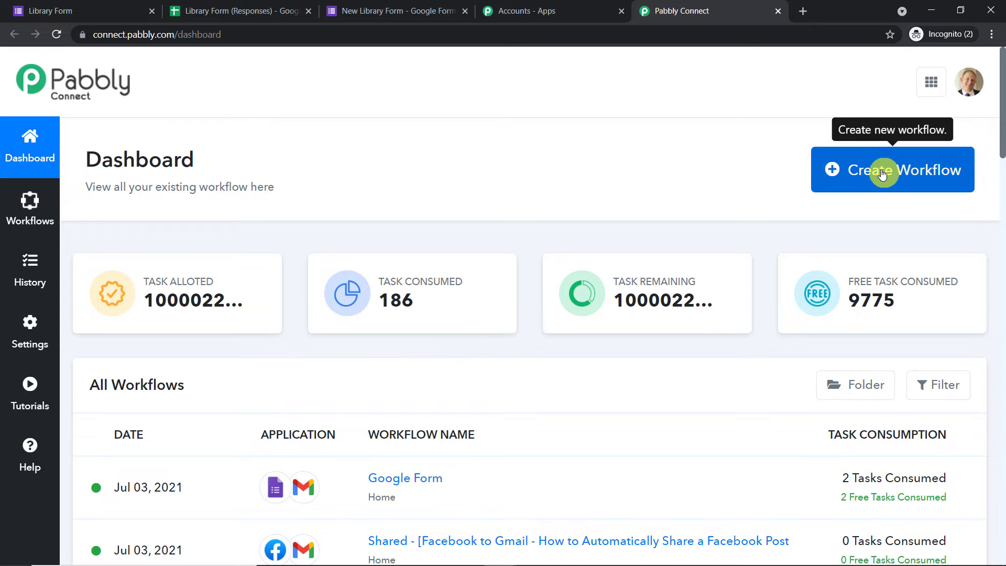
- Create a workflow named 'Google Forms to Google Sheets to Gmail'
{"action": "left_click", "coordinate": [883, 175]}
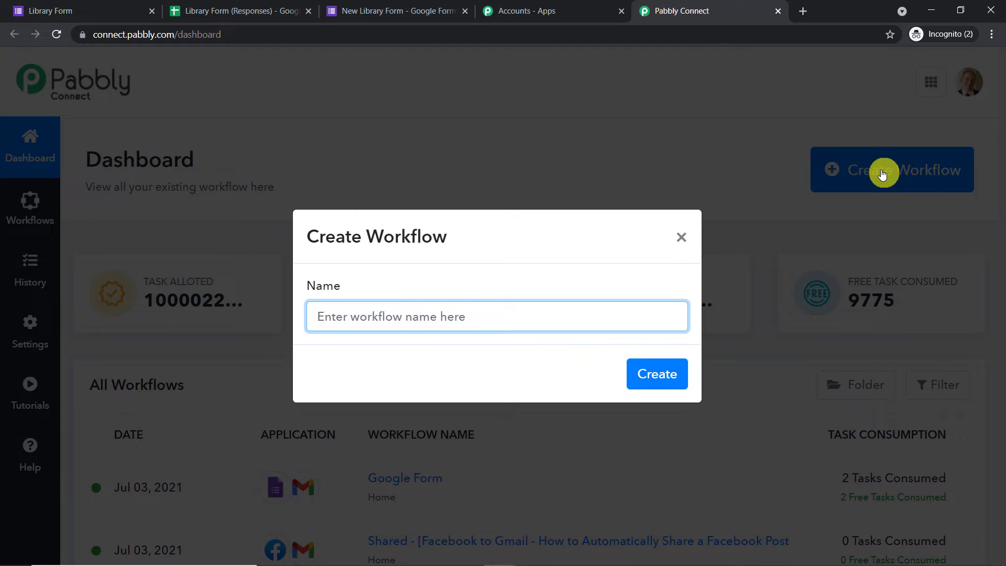
{"action": "type", "text": "Go"}
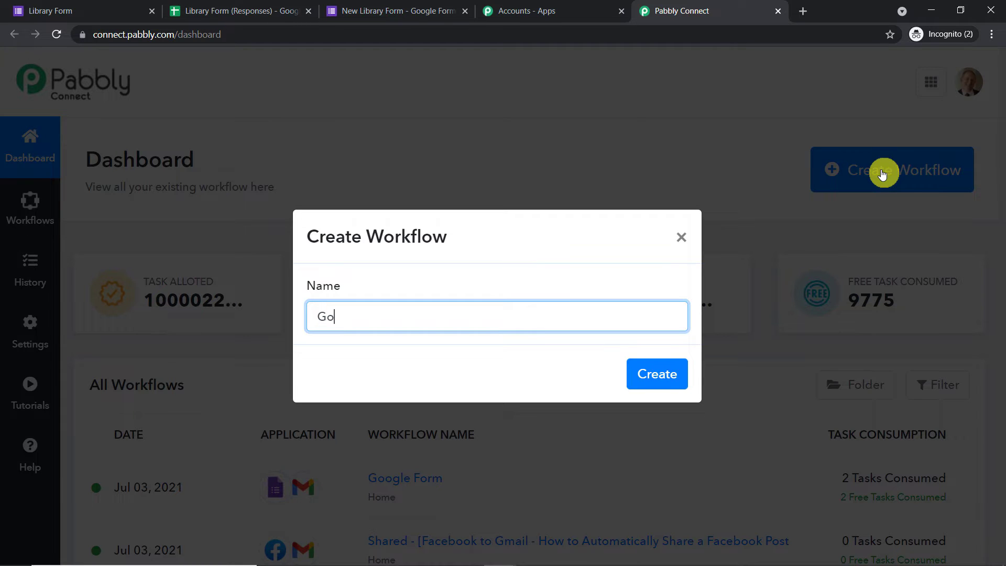
{"action": "type", "text": "ogle S"}
{"action": "type", "text": "heets t"}
{"action": "type", "text": "o"}
{"action": "key", "text": "BackSpace"}
{"action": "key", "text": "BackSpace"}
{"action": "key", "text": "BackSpace"}
{"action": "key", "text": "BackSpace"}
{"action": "key", "text": "BackSpace"}
{"action": "key", "text": "BackSpace"}
{"action": "key", "text": "BackSpace"}
{"action": "key", "text": "BackSpace"}
{"action": "key", "text": "BackSpace"}
{"action": "key", "text": "BackSpace"}
{"action": "type", "text": "Forms to Google "}
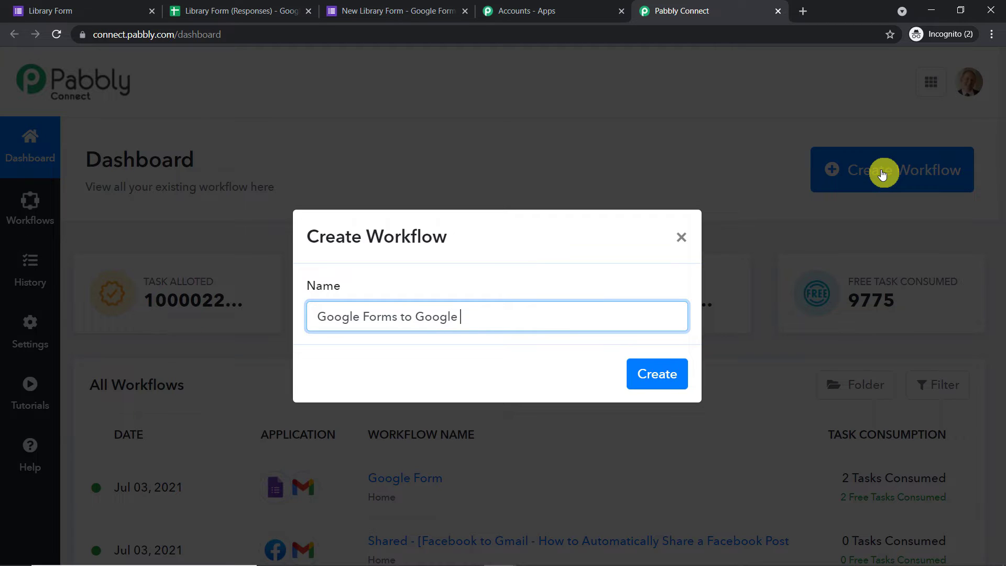
{"action": "type", "text": "Sheets to Gmail"}
{"action": "left_click", "coordinate": [667, 381]}
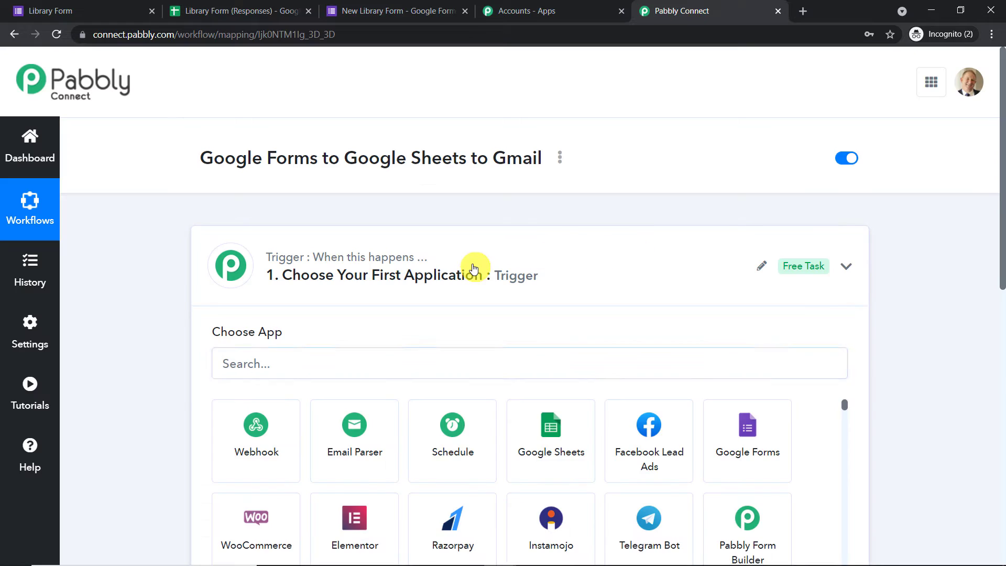
{"action": "left_click", "coordinate": [473, 269]}
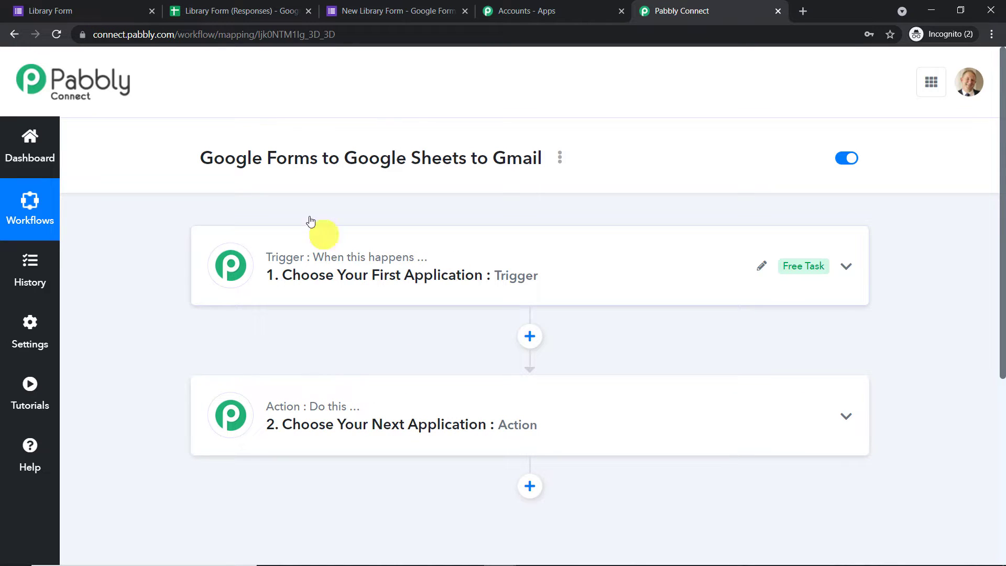
- Select the entire workflow title text
{"action": "left_click_drag", "start_coordinate": [197, 158], "coordinate": [543, 176]}
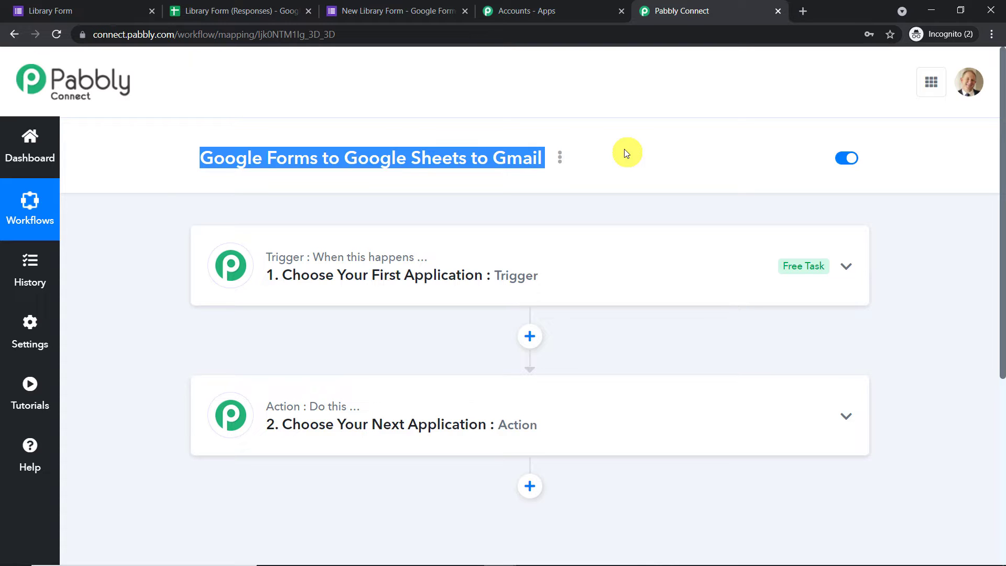
- Set the trigger app to Google Forms with the New Response in Spreadsheet event
{"action": "left_click", "coordinate": [416, 275]}
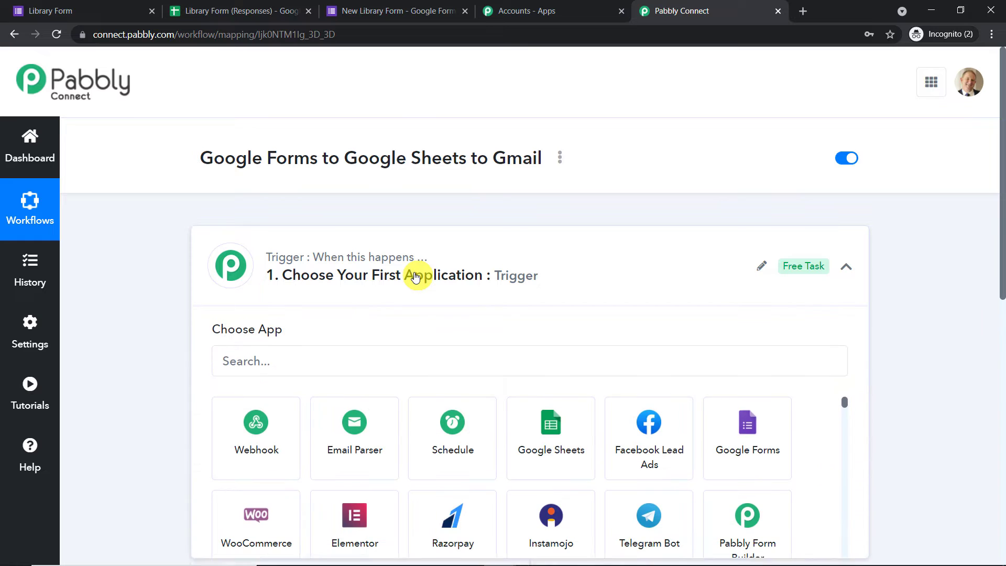
{"action": "left_click", "coordinate": [292, 353]}
{"action": "type", "text": "goo"}
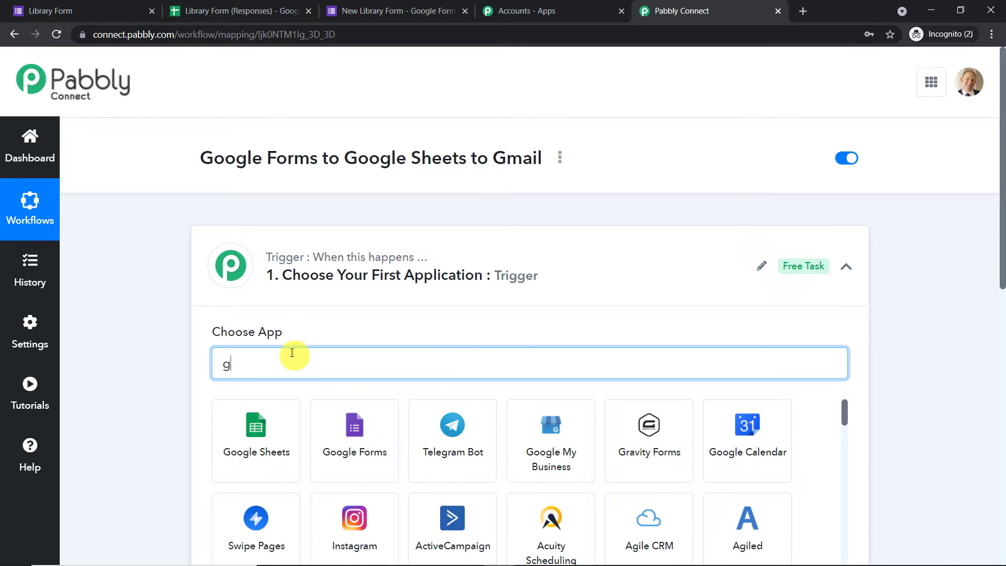
{"action": "left_click", "coordinate": [368, 433]}
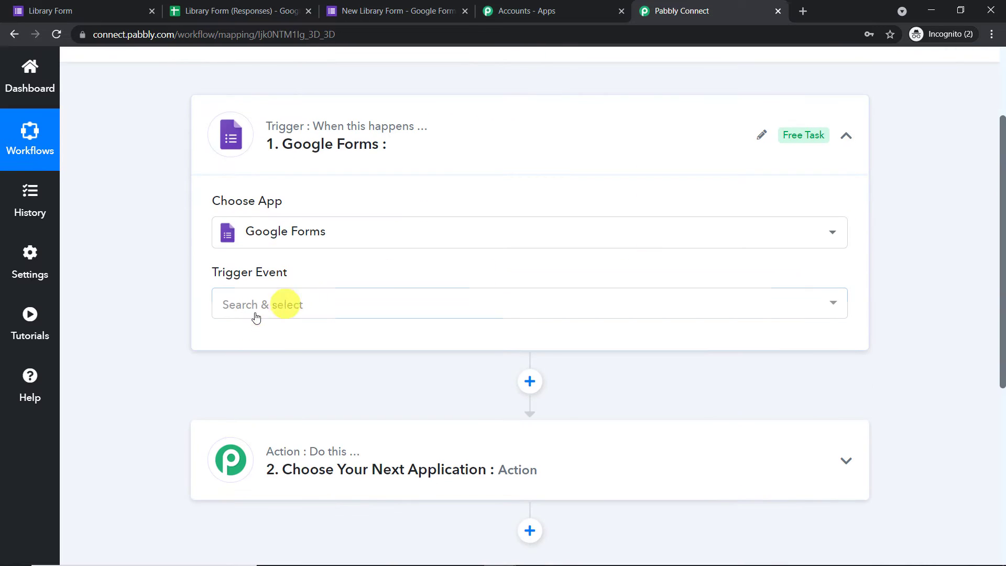
{"action": "left_click", "coordinate": [257, 309]}
{"action": "left_click", "coordinate": [286, 375]}
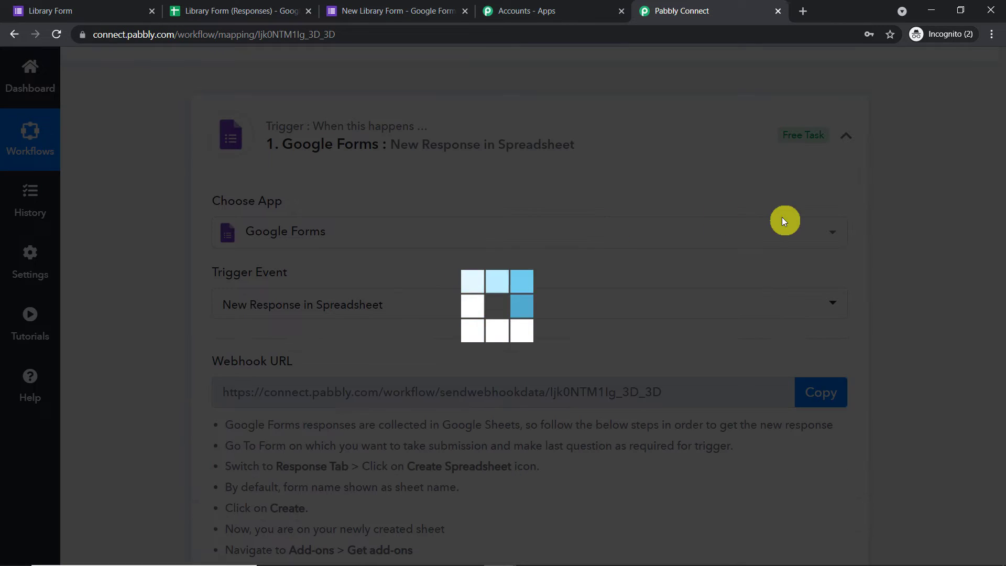
- Reconfirm New Response in Spreadsheet as the trigger event, then open Pabbly's help forum
{"action": "scroll", "coordinate": [604, 198], "scroll_direction": "down", "scroll_amount": 3}
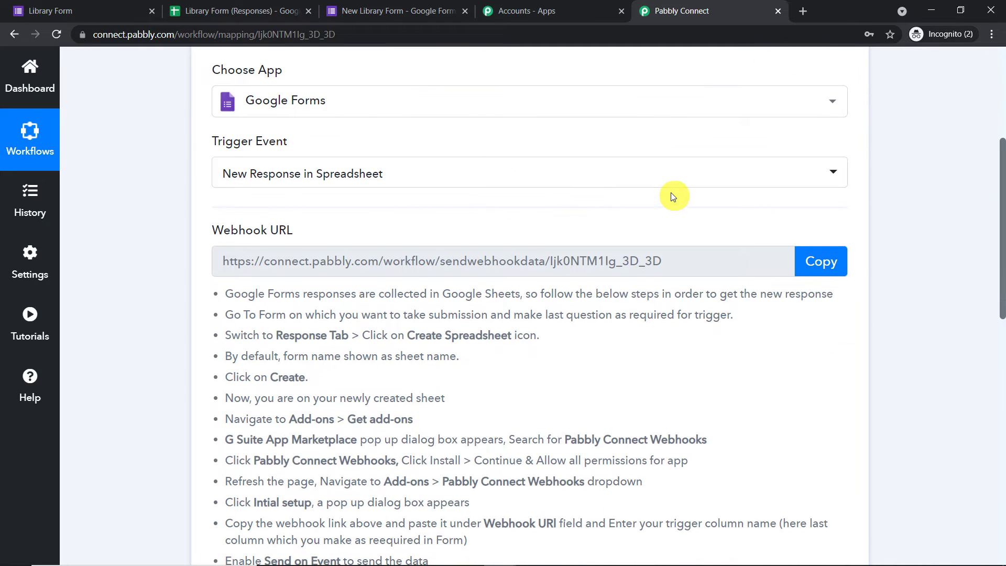
{"action": "scroll", "coordinate": [674, 196], "scroll_direction": "down", "scroll_amount": 1}
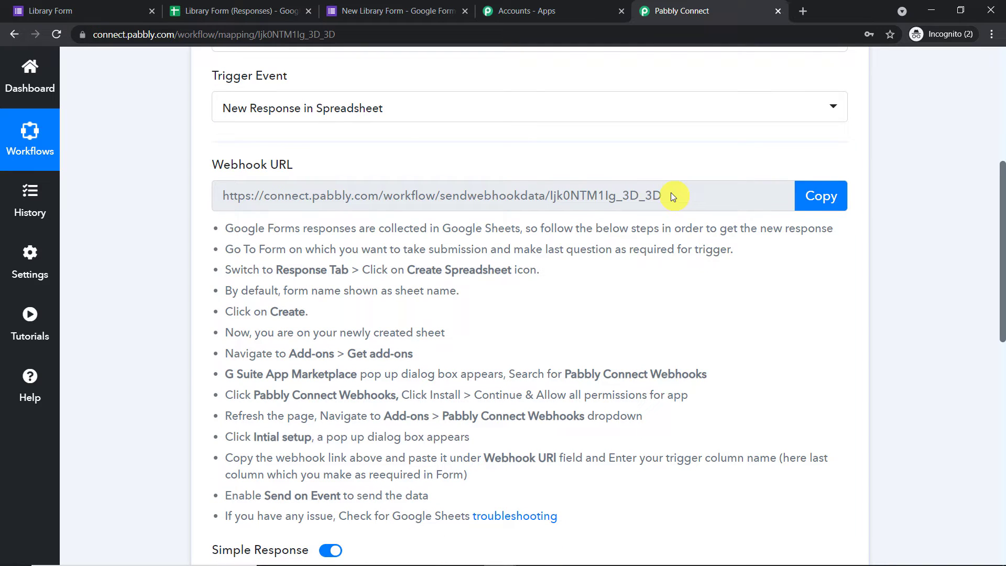
{"action": "left_click", "coordinate": [530, 110]}
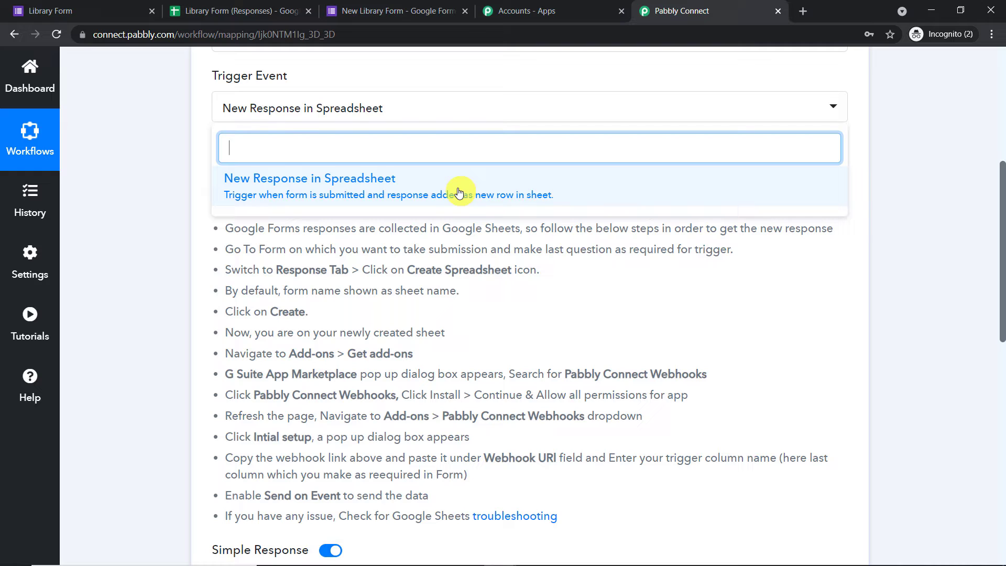
{"action": "left_click", "coordinate": [462, 258]}
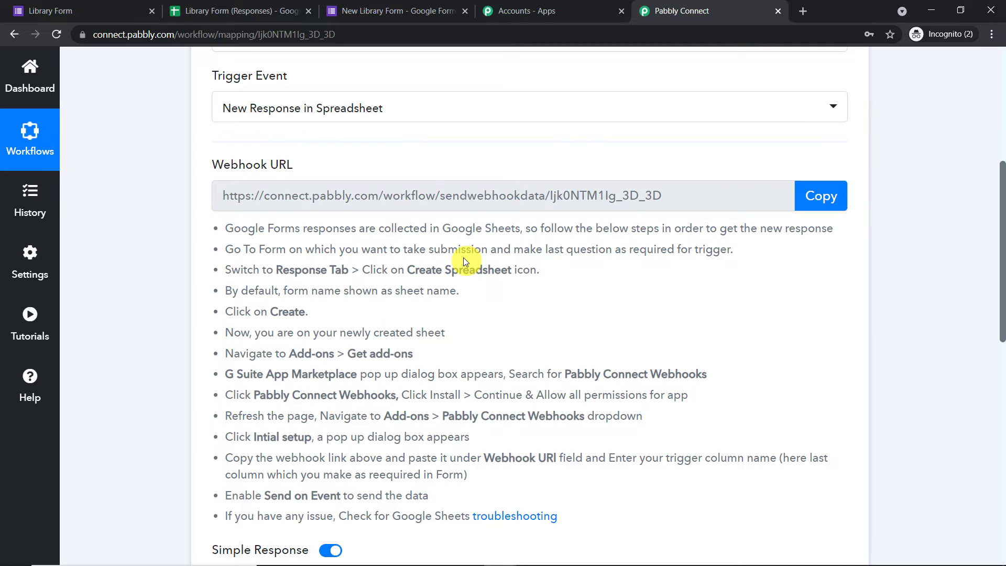
{"action": "left_click", "coordinate": [17, 408]}
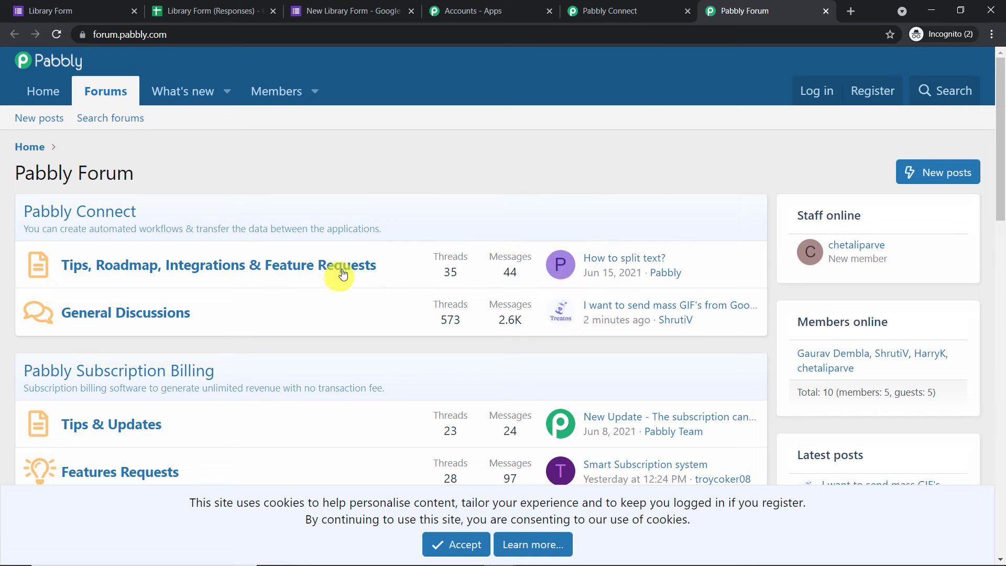
- Close the Pabbly Forum tab to return to the workflow's trigger setup
{"action": "left_click", "coordinate": [826, 12]}
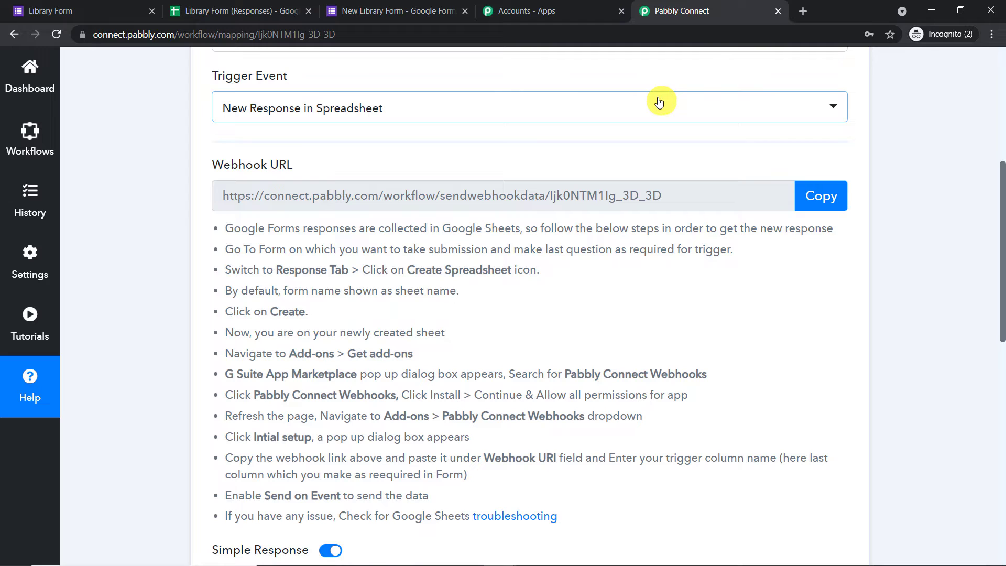
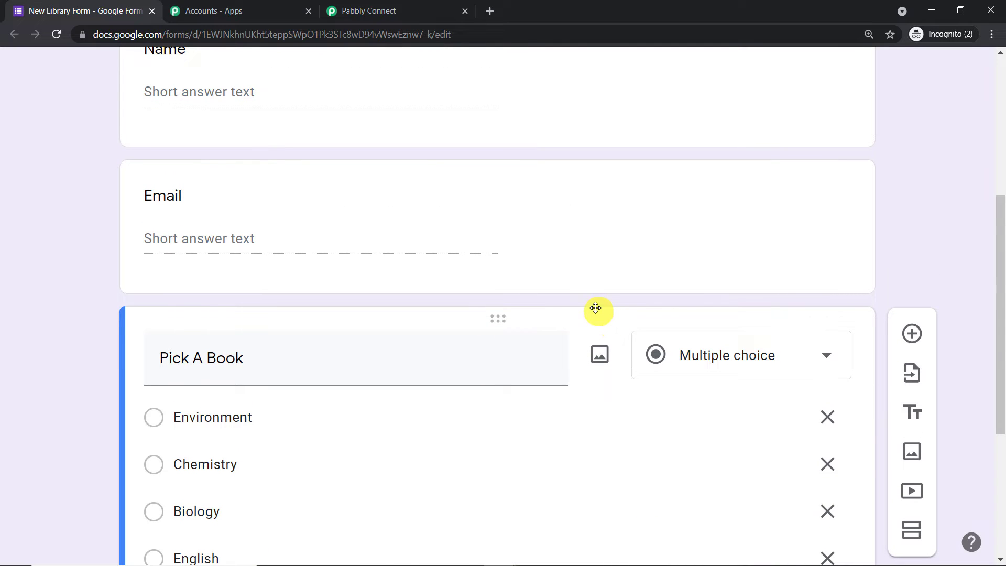
{"action": "scroll", "coordinate": [596, 303], "scroll_direction": "up", "scroll_amount": 6}
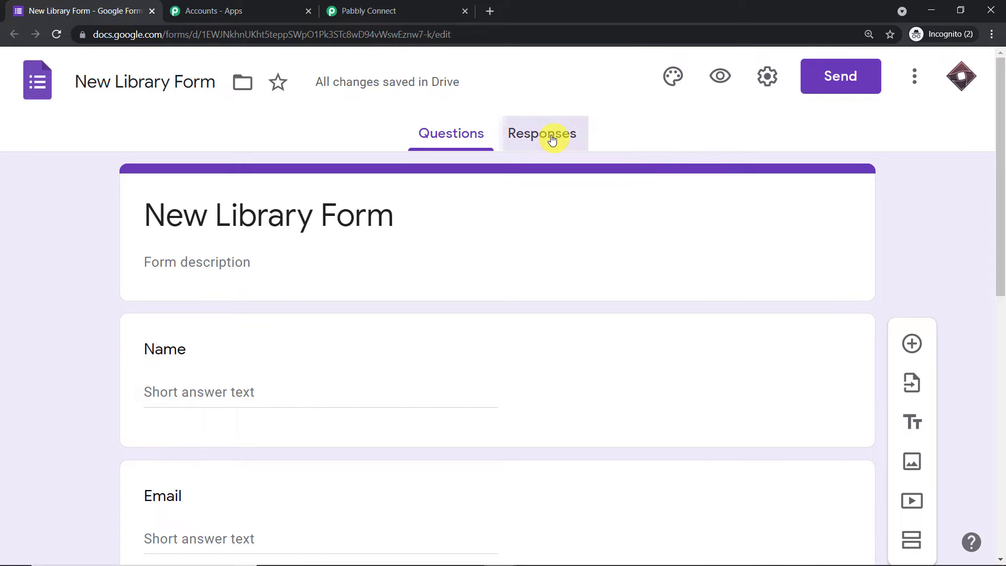
- Link the form's responses to a new spreadsheet named New Library Form (Responses)
{"action": "left_click", "coordinate": [550, 137]}
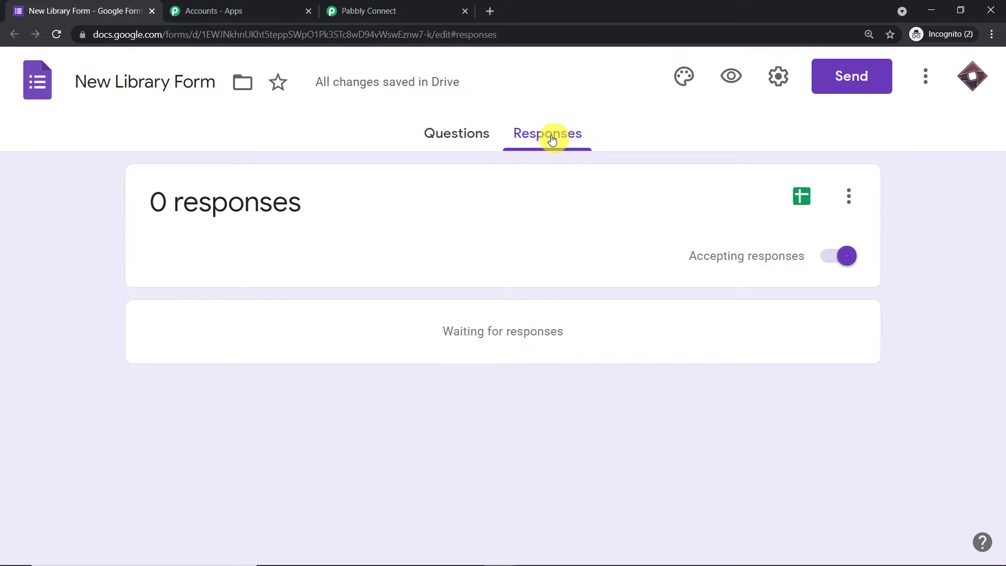
{"action": "left_click", "coordinate": [803, 196]}
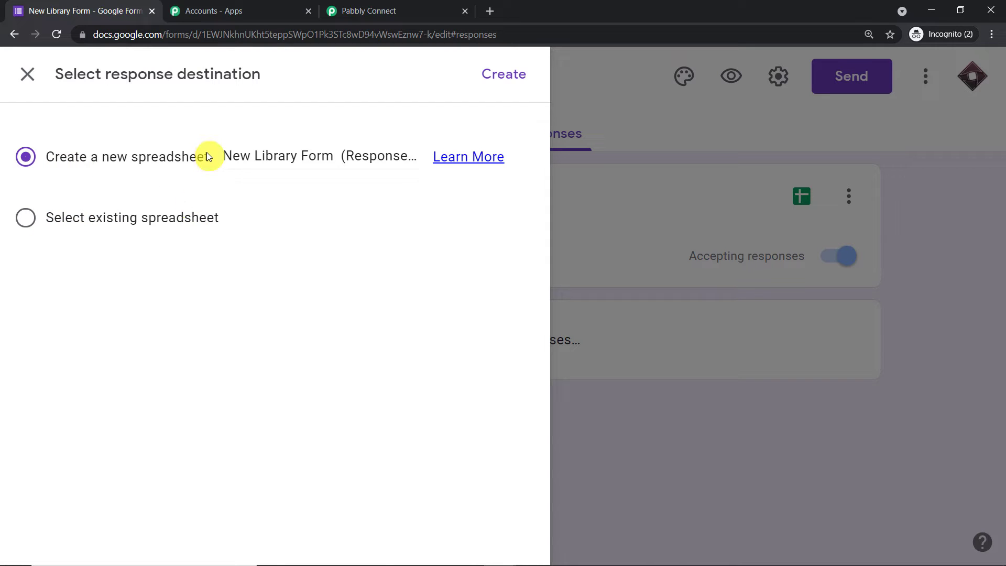
{"action": "left_click", "coordinate": [236, 155]}
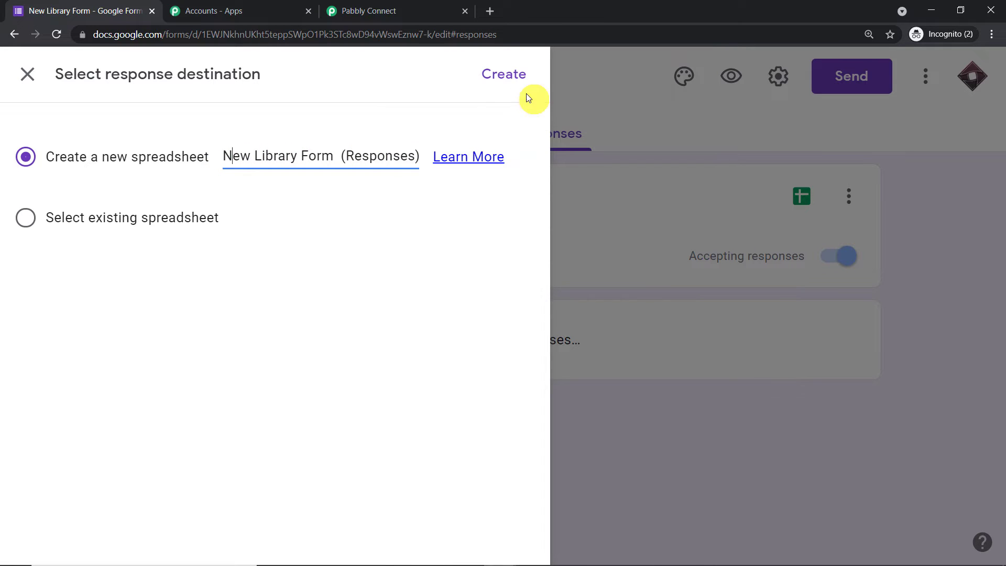
{"action": "left_click", "coordinate": [502, 80]}
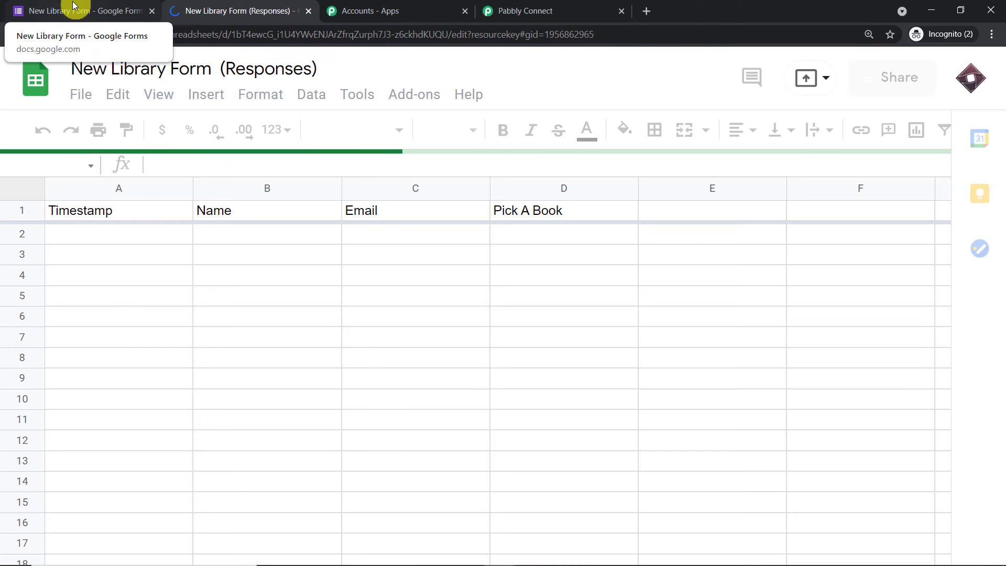
{"action": "left_click", "coordinate": [74, 6]}
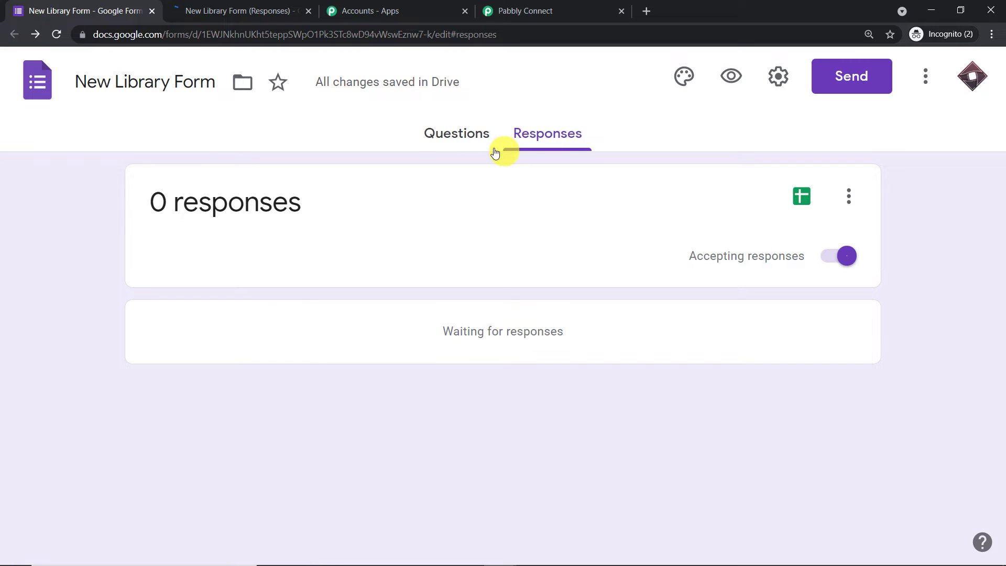
{"action": "left_click", "coordinate": [274, 10]}
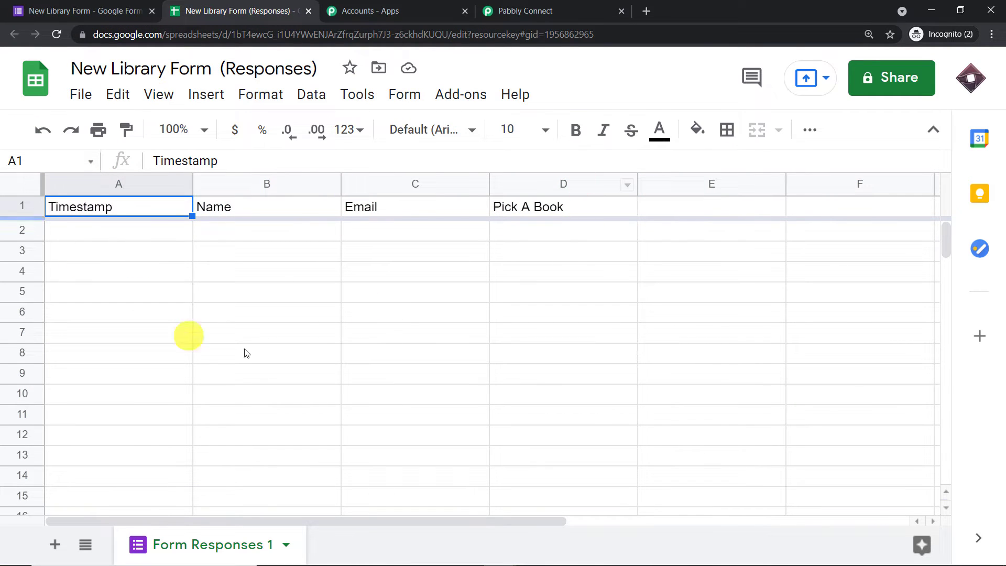
{"action": "left_click", "coordinate": [94, 10]}
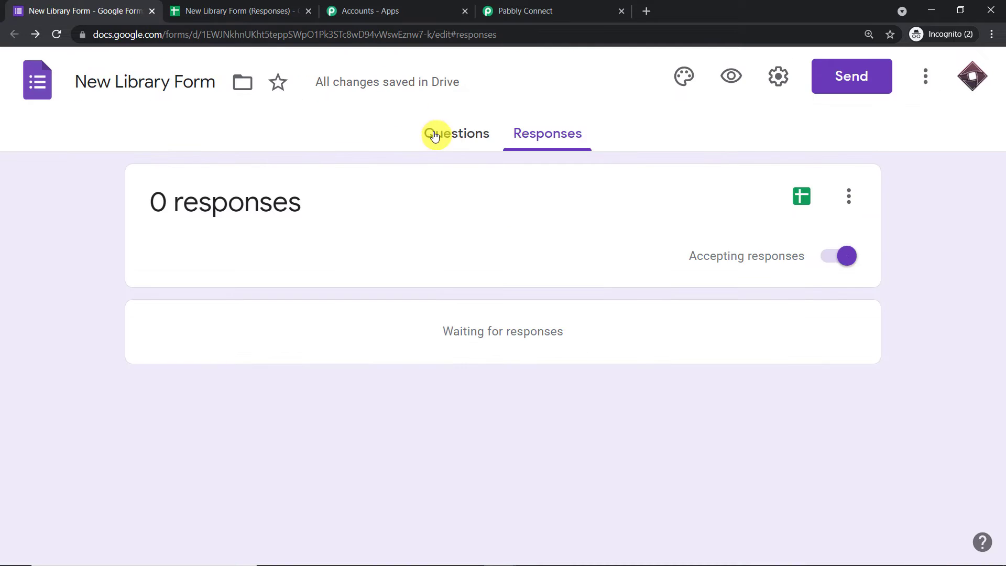
{"action": "left_click", "coordinate": [435, 135]}
{"action": "scroll", "coordinate": [319, 250], "scroll_direction": "down", "scroll_amount": 3}
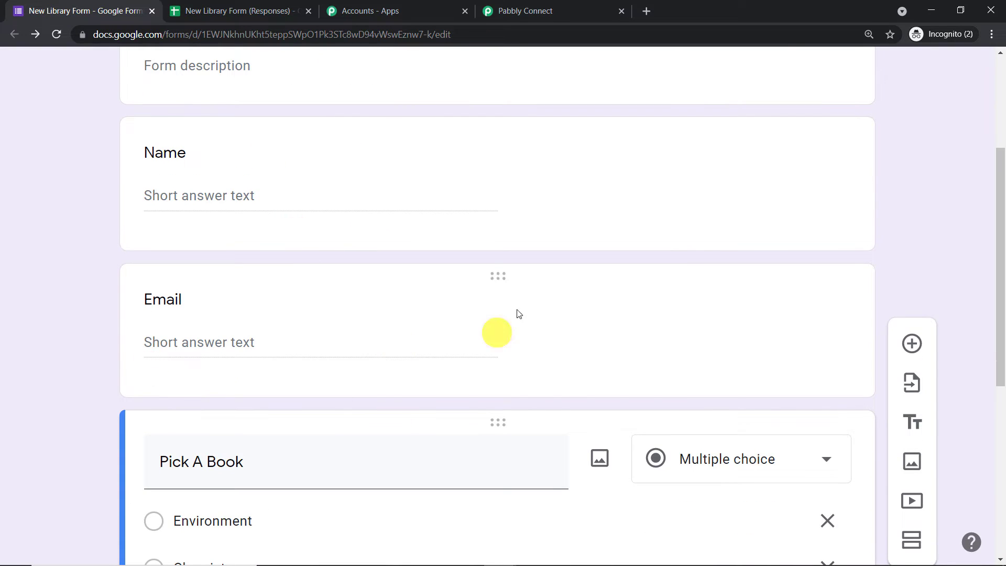
{"action": "left_click", "coordinate": [278, 11]}
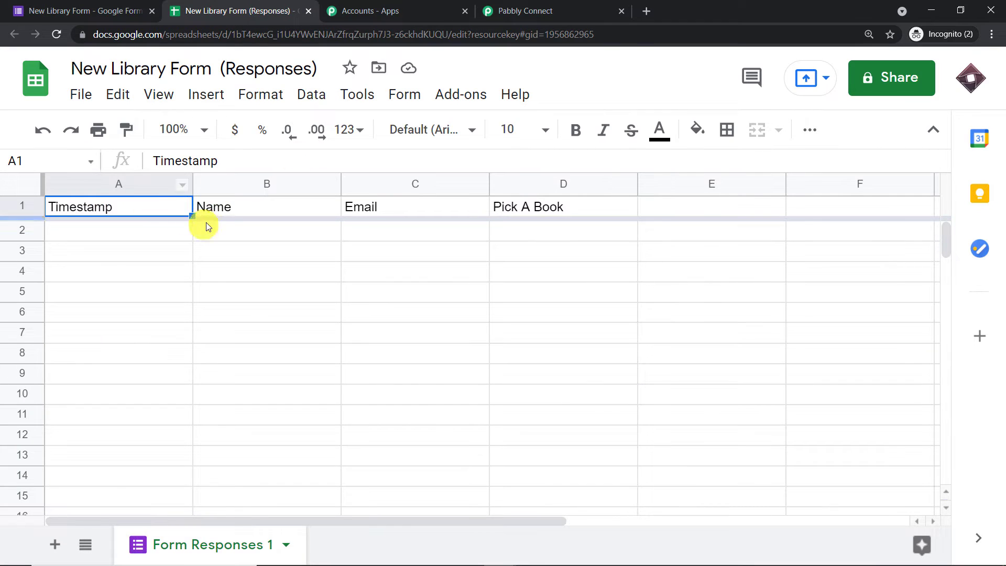
{"action": "left_click", "coordinate": [237, 209]}
{"action": "left_click", "coordinate": [397, 209]}
{"action": "left_click", "coordinate": [615, 212]}
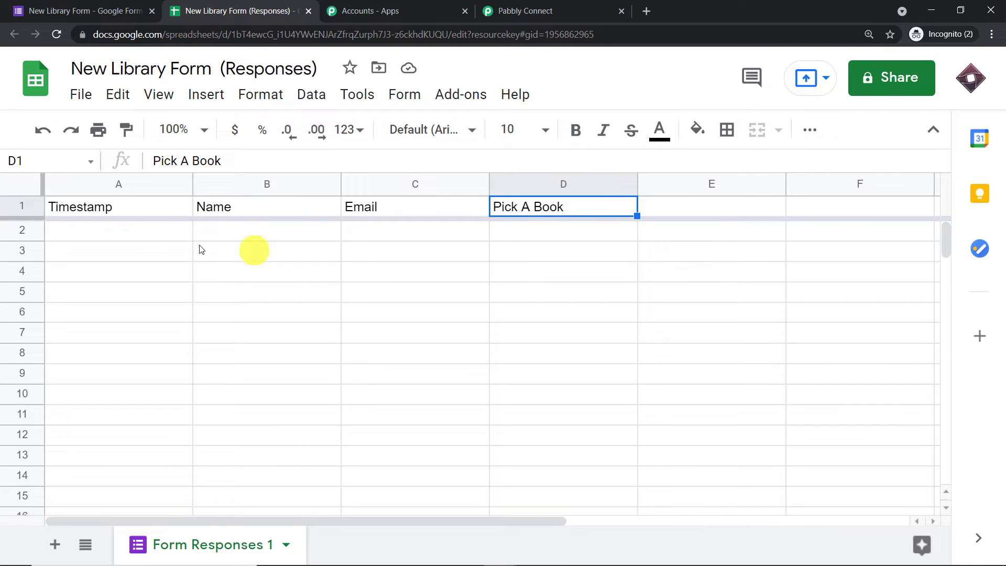
{"action": "left_click", "coordinate": [100, 211]}
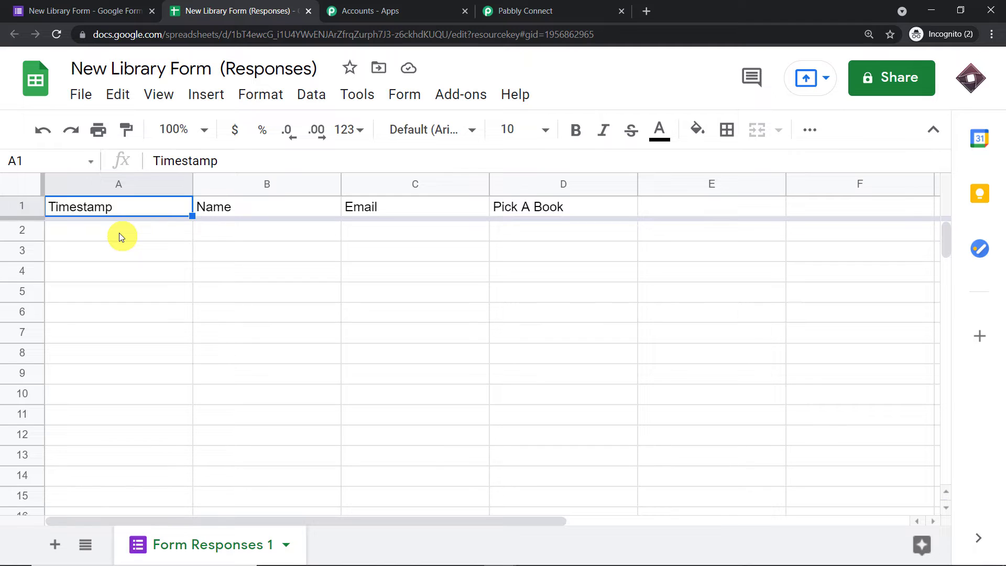
{"action": "left_click", "coordinate": [118, 233]}
{"action": "left_click", "coordinate": [119, 5]}
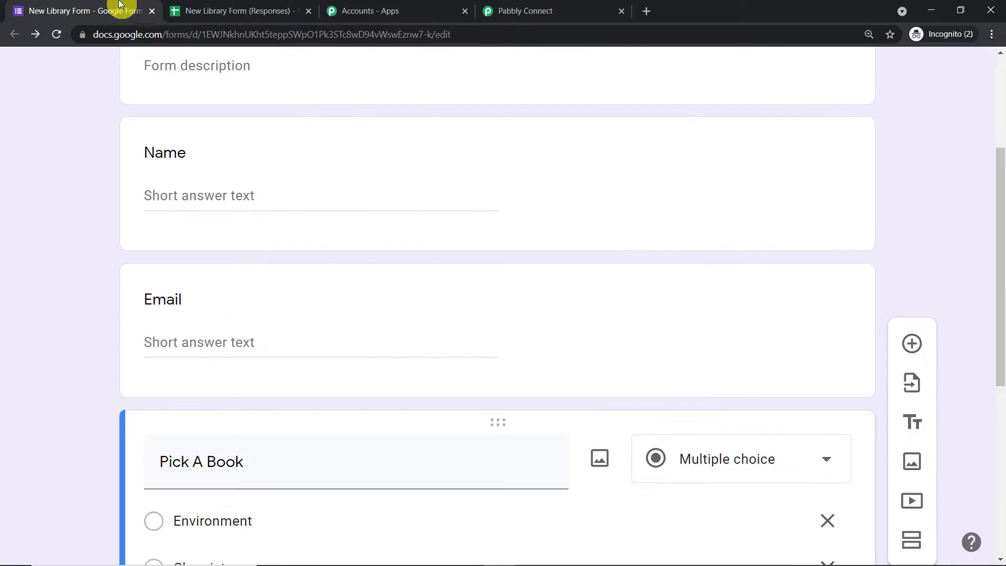
{"action": "scroll", "coordinate": [370, 229], "scroll_direction": "up", "scroll_amount": 4}
{"action": "scroll", "coordinate": [277, 363], "scroll_direction": "down", "scroll_amount": 9}
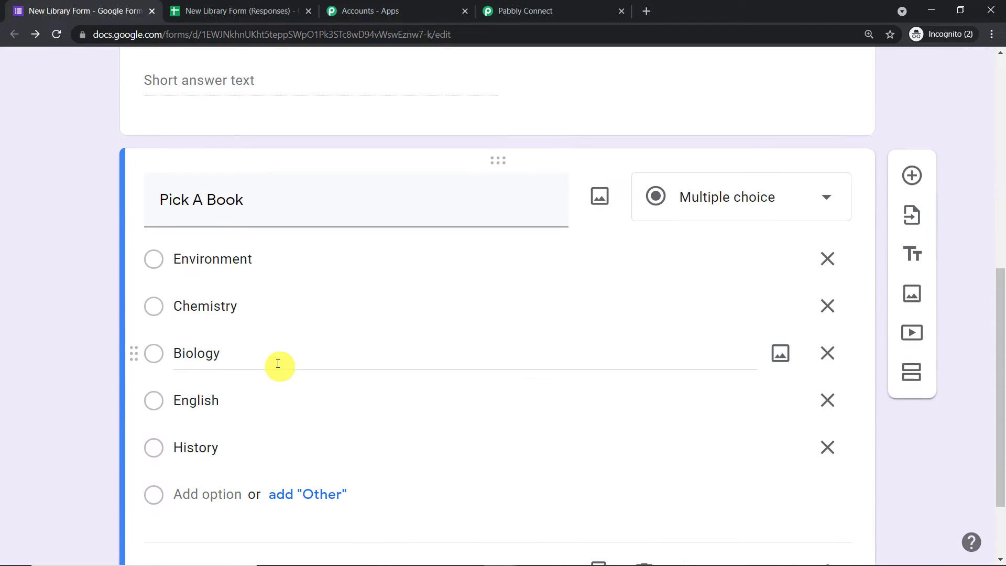
{"action": "scroll", "coordinate": [279, 356], "scroll_direction": "up", "scroll_amount": 8}
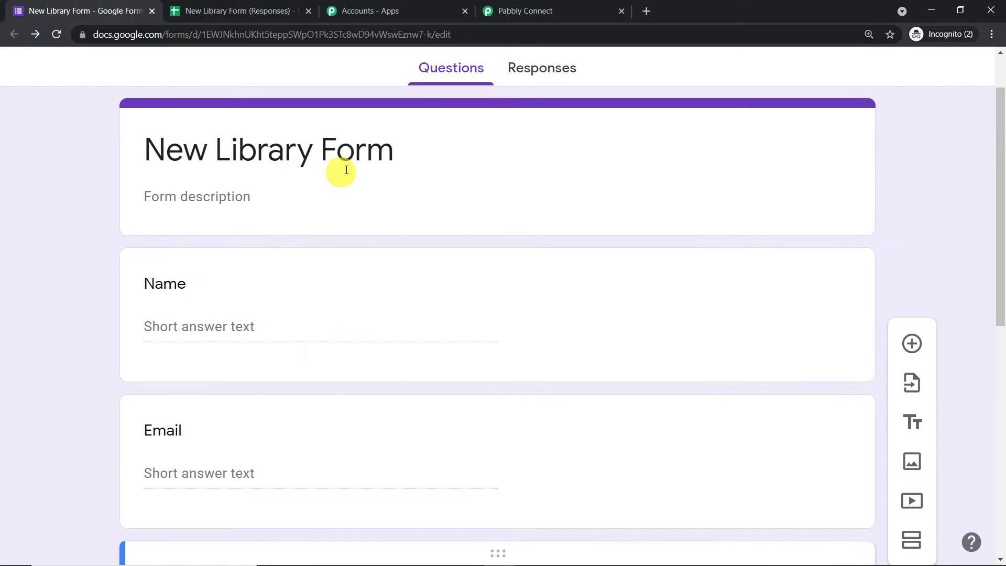
{"action": "scroll", "coordinate": [276, 426], "scroll_direction": "down", "scroll_amount": 3}
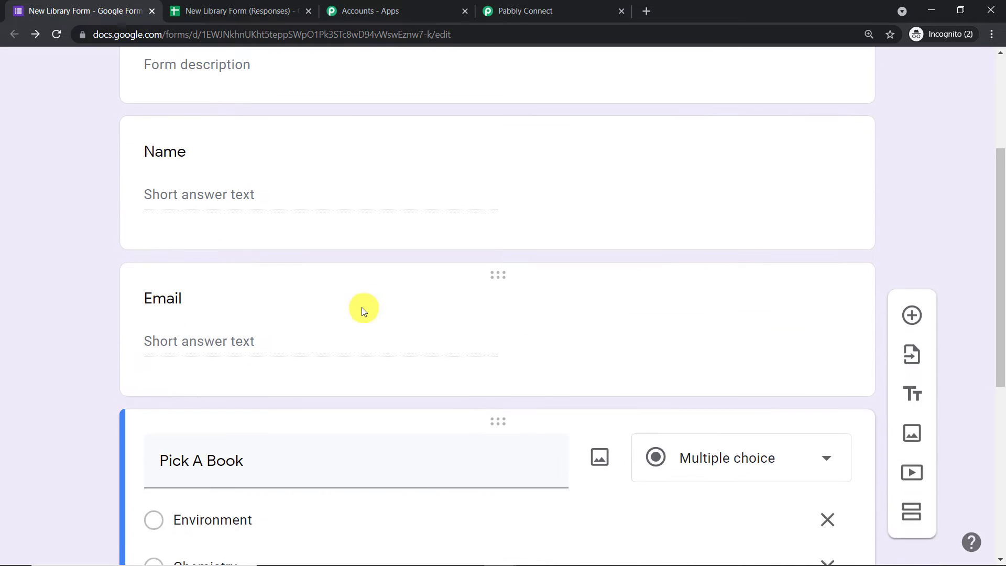
{"action": "left_click", "coordinate": [229, 9]}
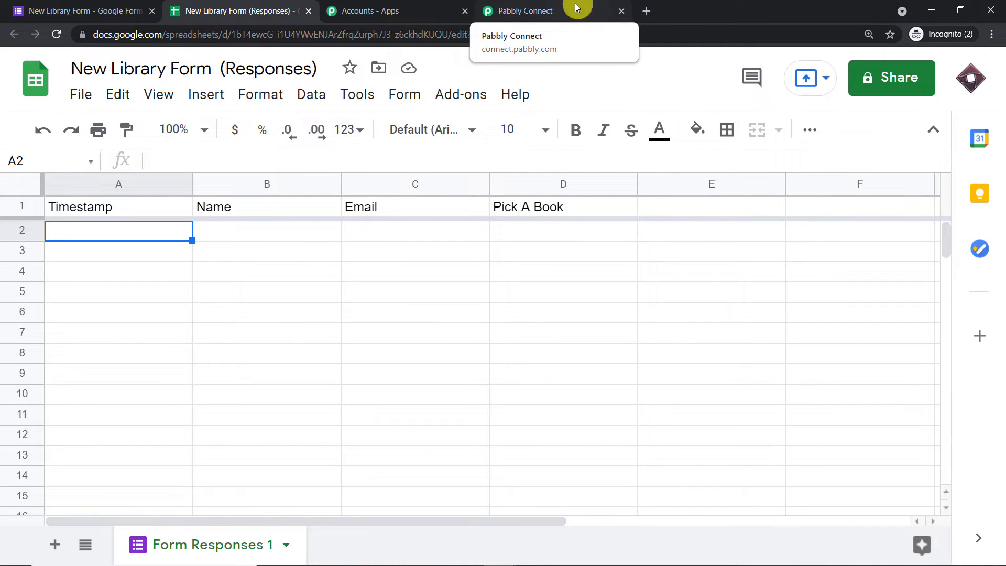
{"action": "left_click", "coordinate": [464, 103]}
{"action": "mouse_move", "coordinate": [483, 185]}
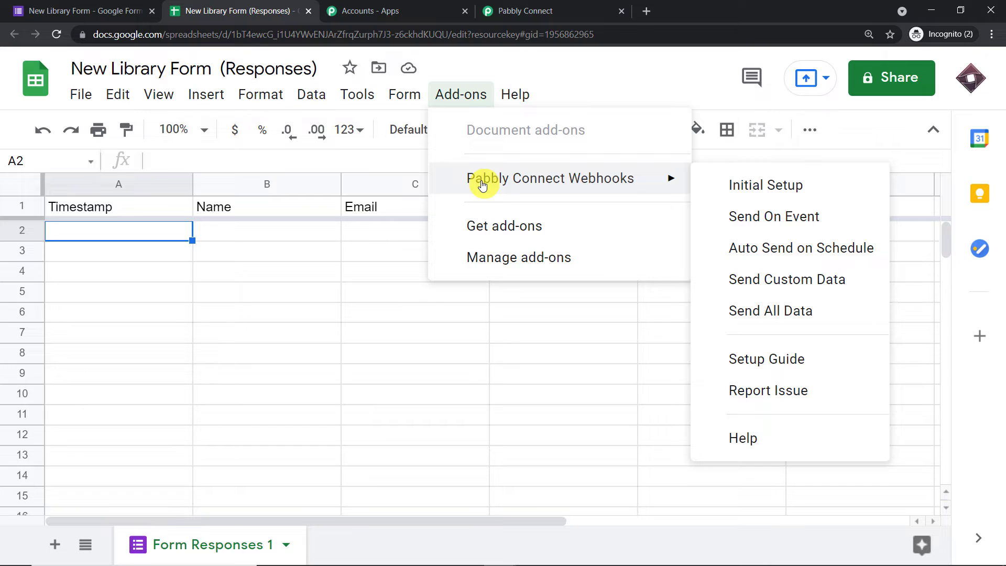
{"action": "left_click", "coordinate": [494, 231]}
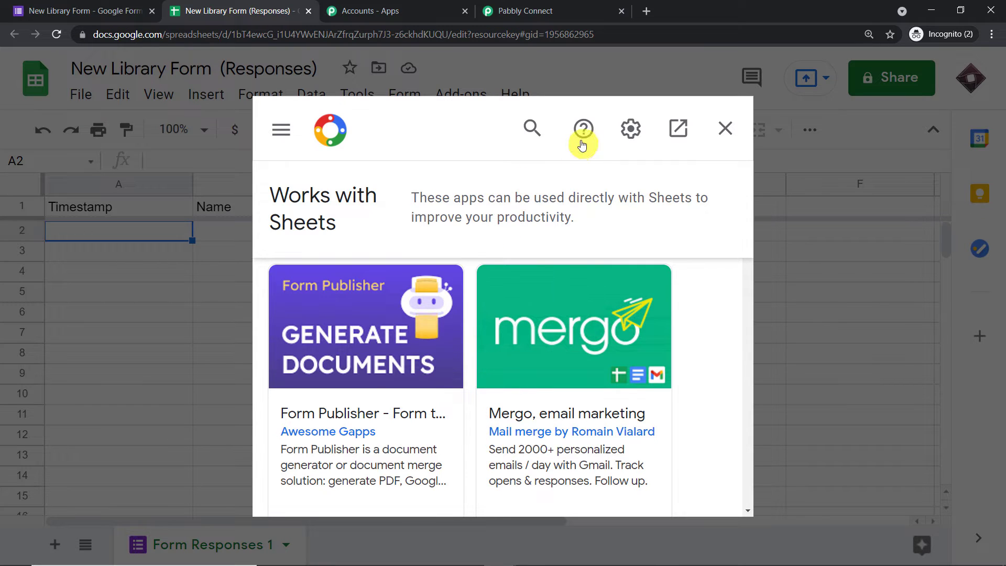
{"action": "left_click", "coordinate": [532, 127]}
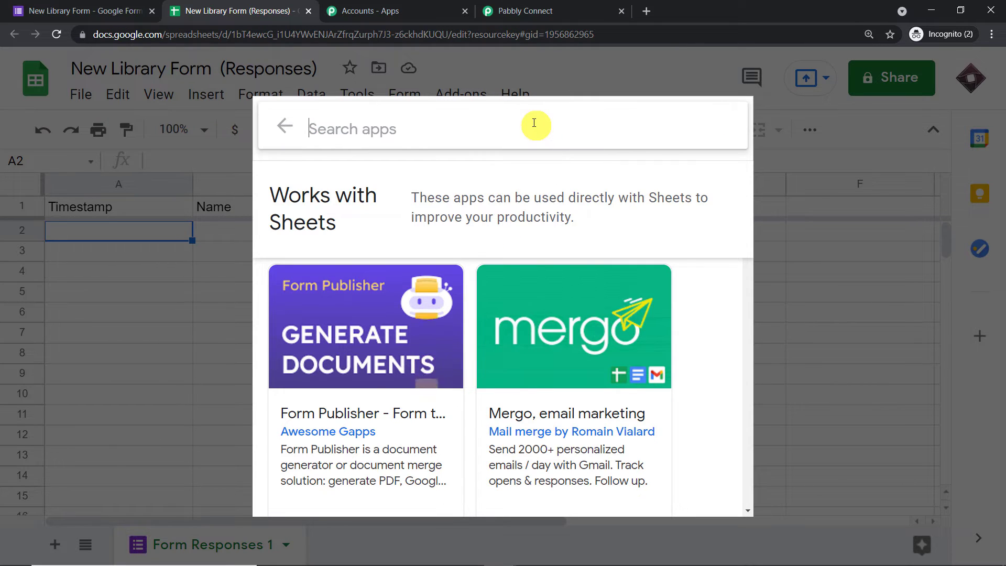
{"action": "type", "text": "pabb"}
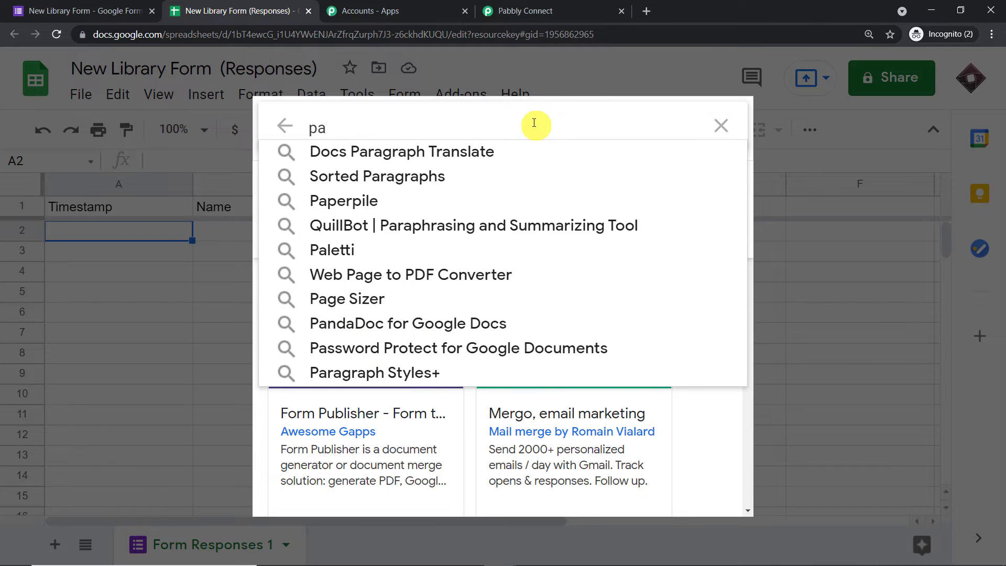
{"action": "type", "text": "l"}
{"action": "left_click", "coordinate": [540, 146]}
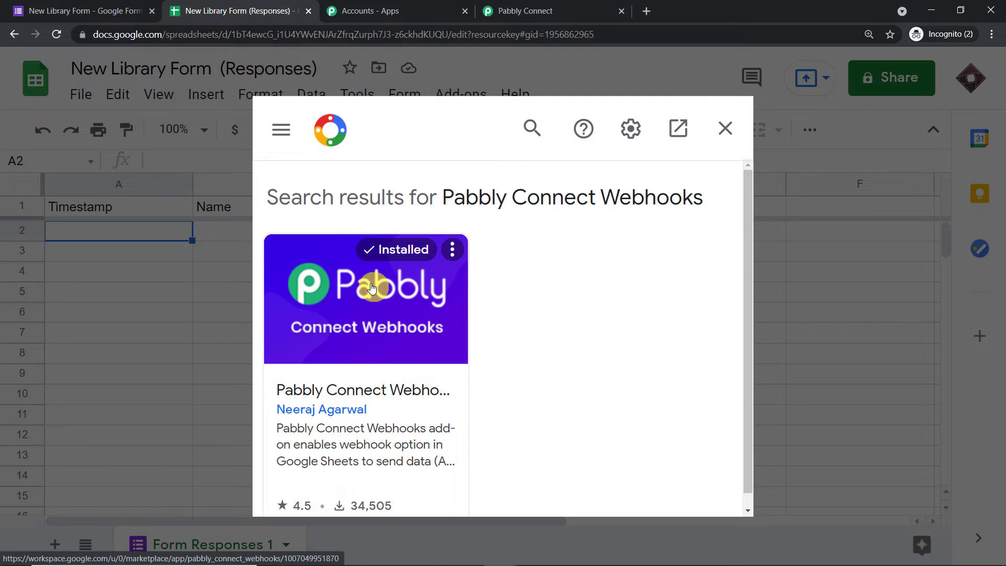
{"action": "left_click", "coordinate": [727, 131]}
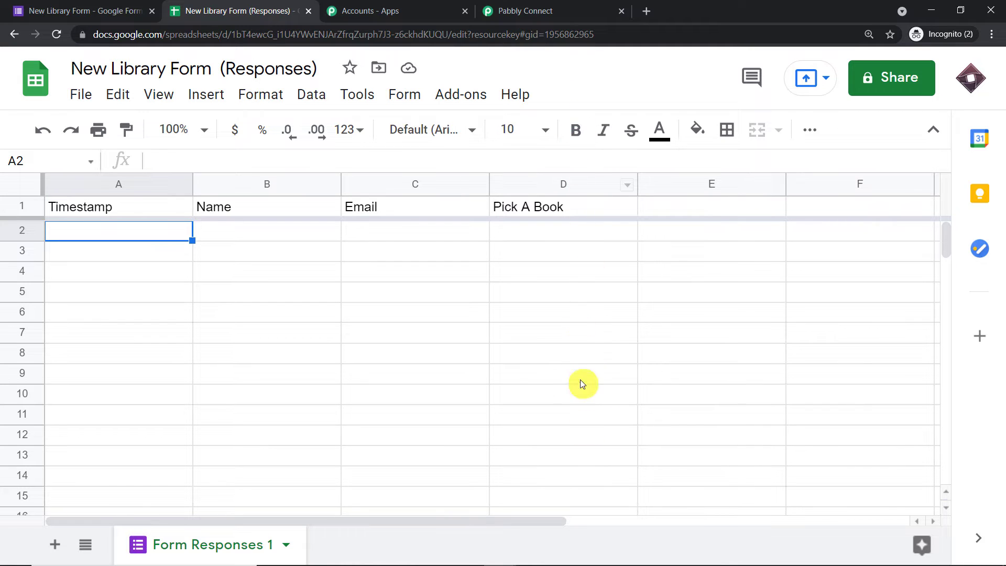
- Start the Pabbly Connect Webhooks add-on setup and enter D as the trigger column
{"action": "left_click", "coordinate": [460, 96]}
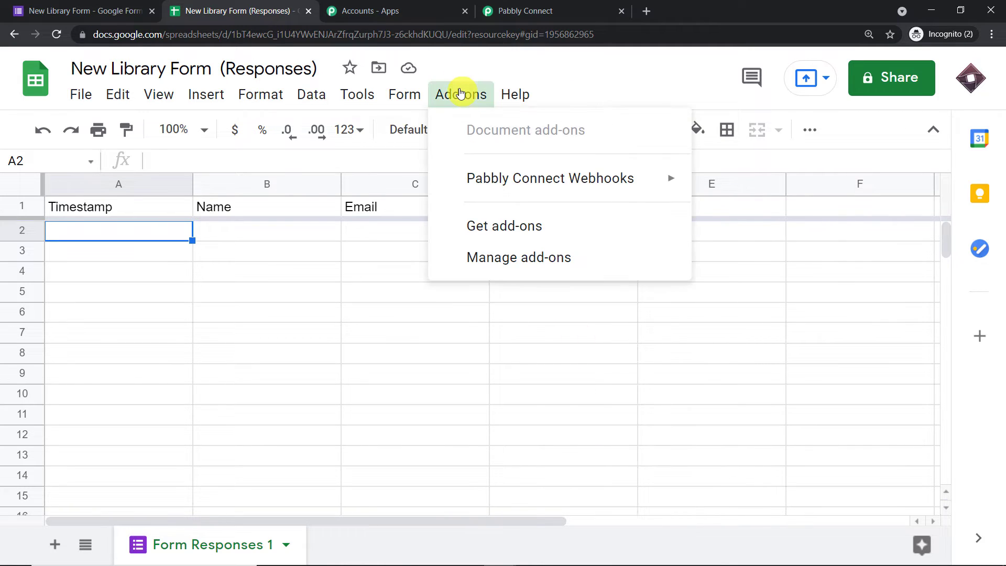
{"action": "mouse_move", "coordinate": [472, 176]}
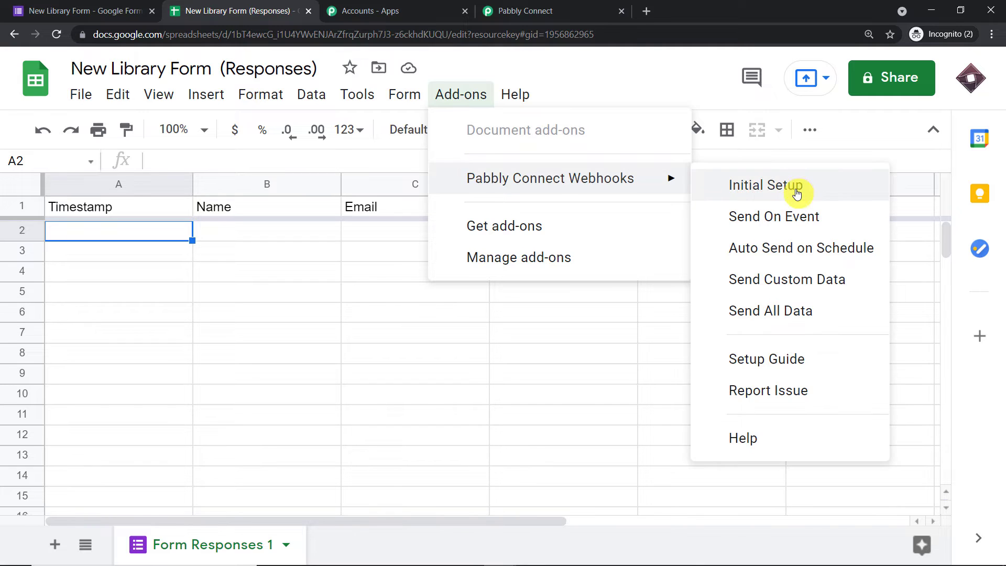
{"action": "left_click", "coordinate": [741, 189]}
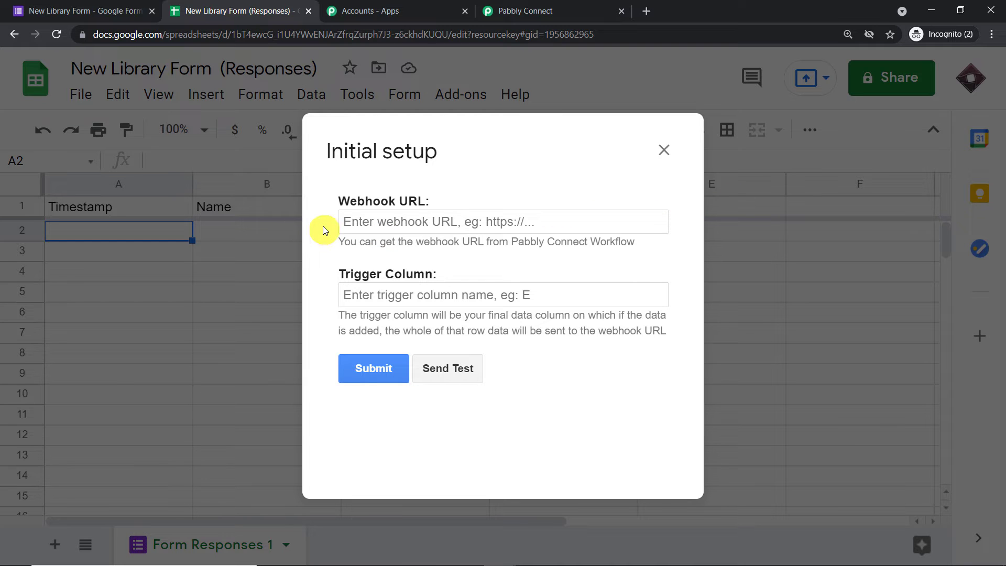
{"action": "left_click", "coordinate": [371, 220]}
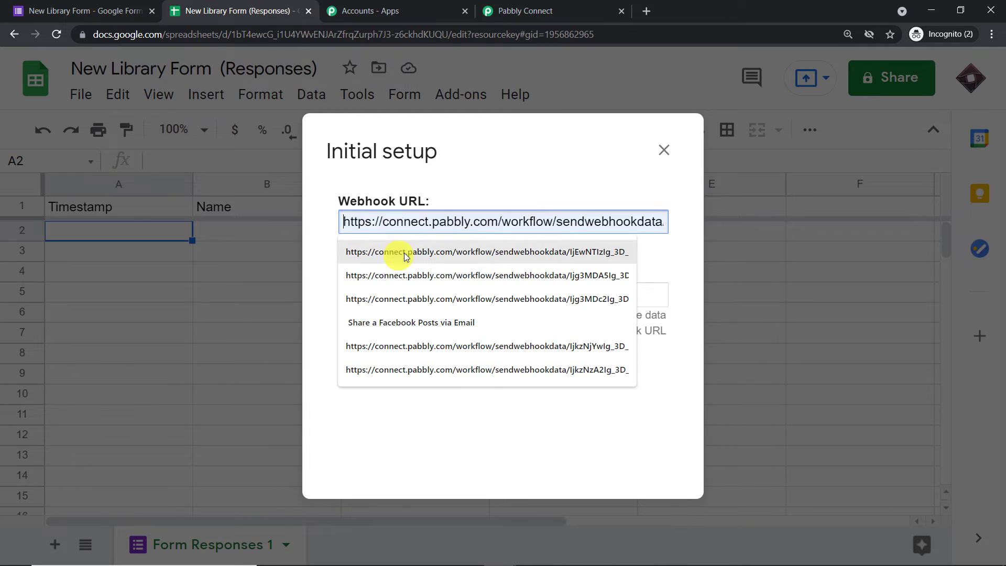
{"action": "left_click", "coordinate": [530, 184]}
{"action": "left_click", "coordinate": [440, 294]}
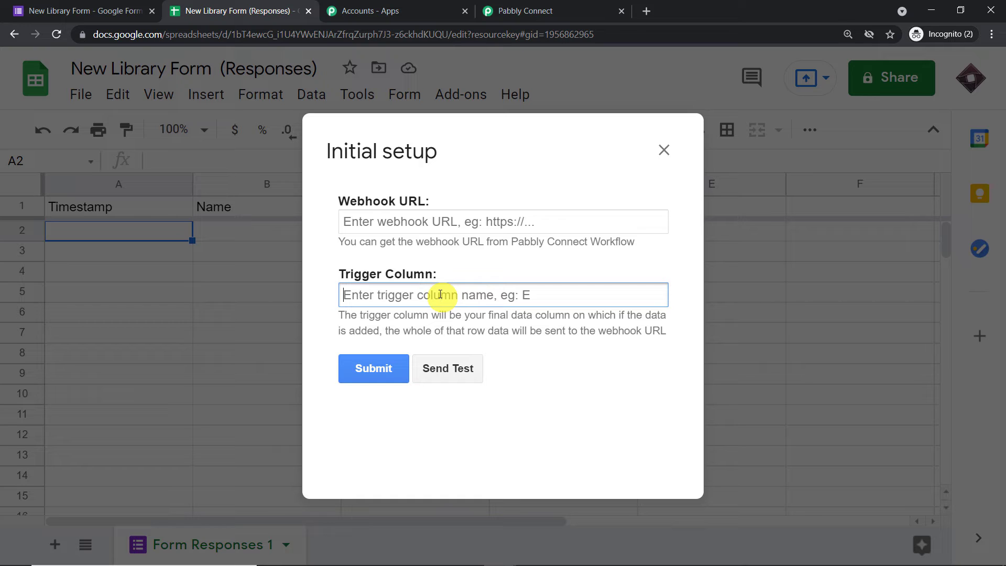
{"action": "type", "text": "D"}
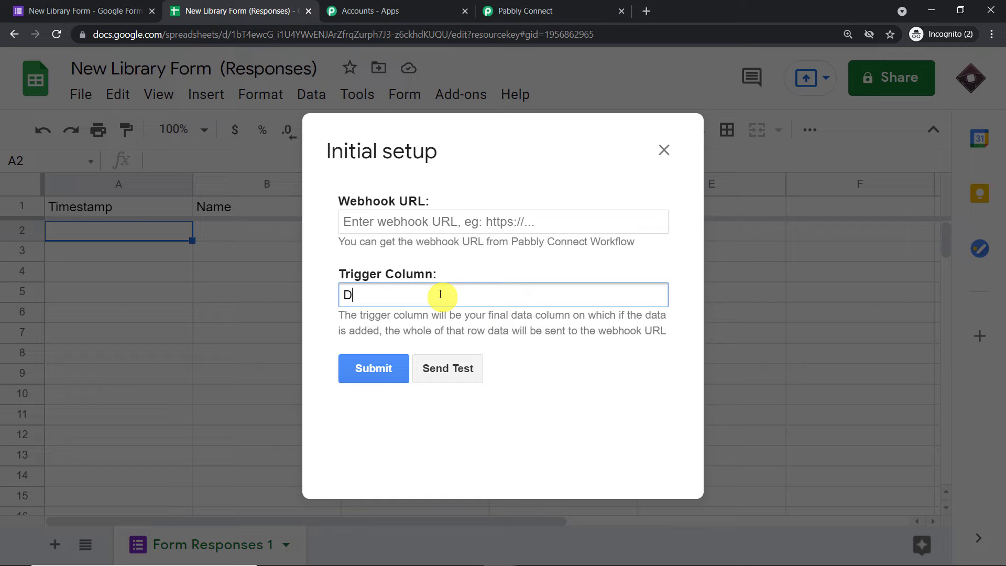
{"action": "left_click", "coordinate": [441, 221]}
{"action": "left_click", "coordinate": [572, 7]}
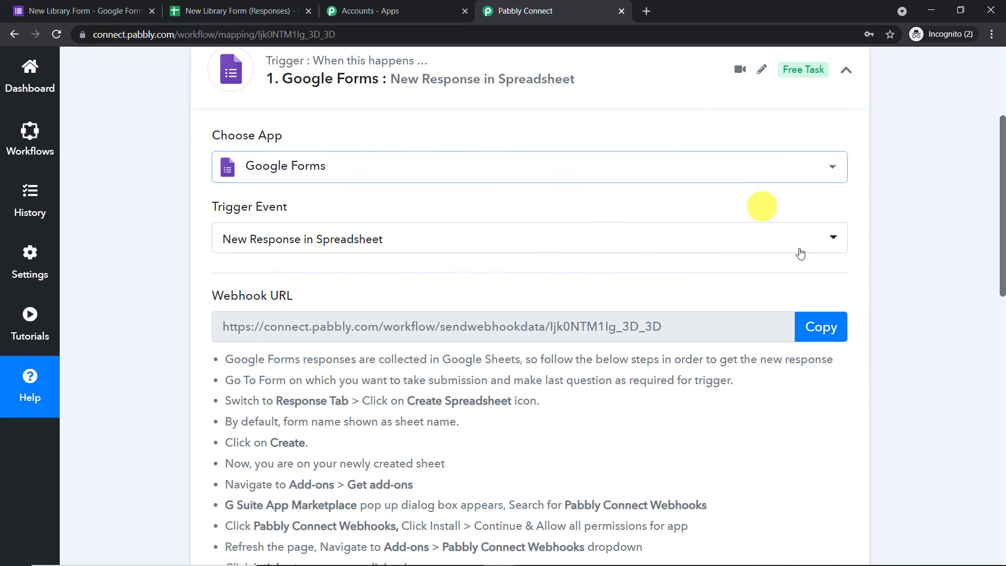
- Paste the Pabbly trigger's webhook URL into the sheet's add-on setup and submit it
{"action": "left_click", "coordinate": [830, 329]}
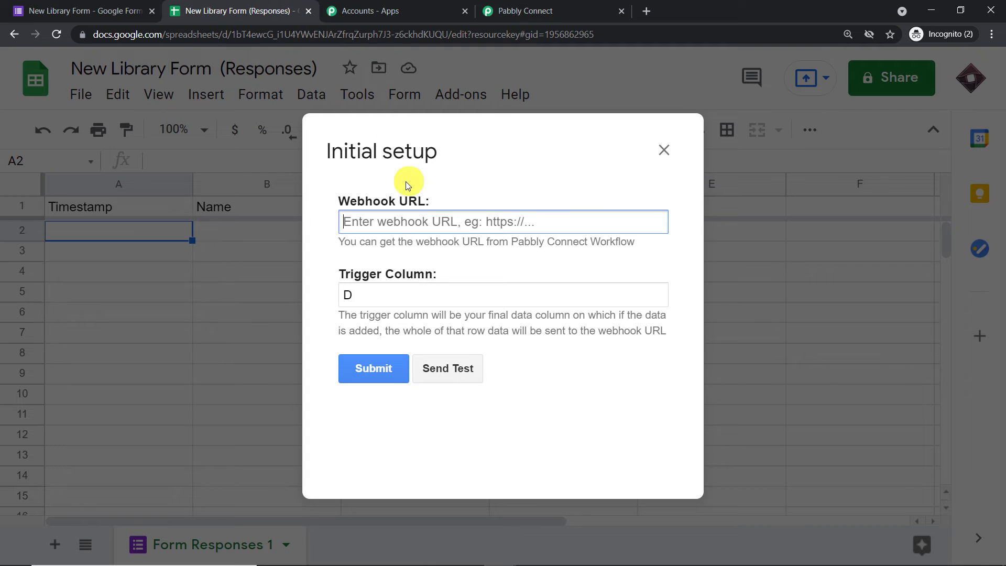
{"action": "left_click", "coordinate": [283, 11]}
{"action": "right_click", "coordinate": [392, 219]}
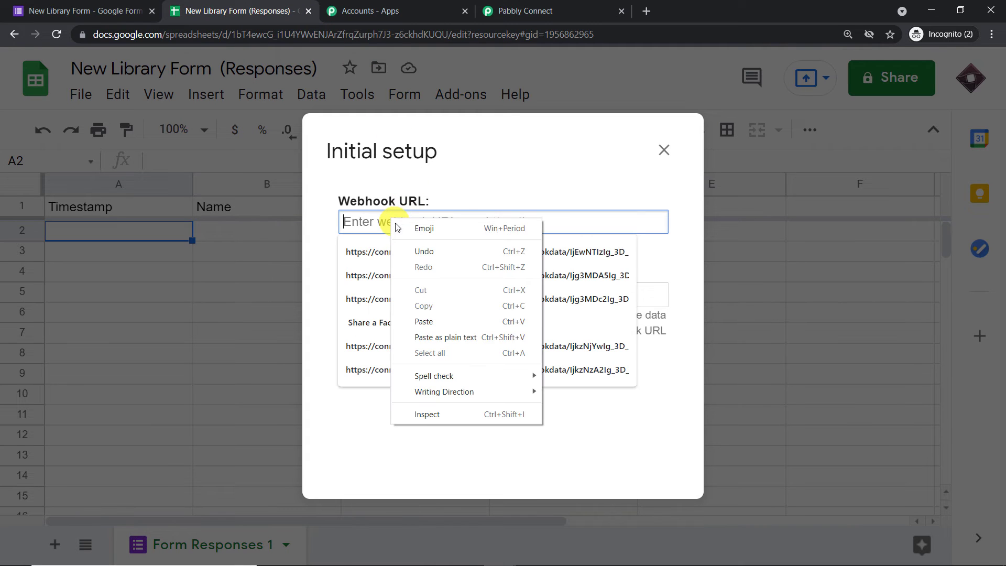
{"action": "left_click", "coordinate": [422, 321]}
{"action": "left_click", "coordinate": [388, 369]}
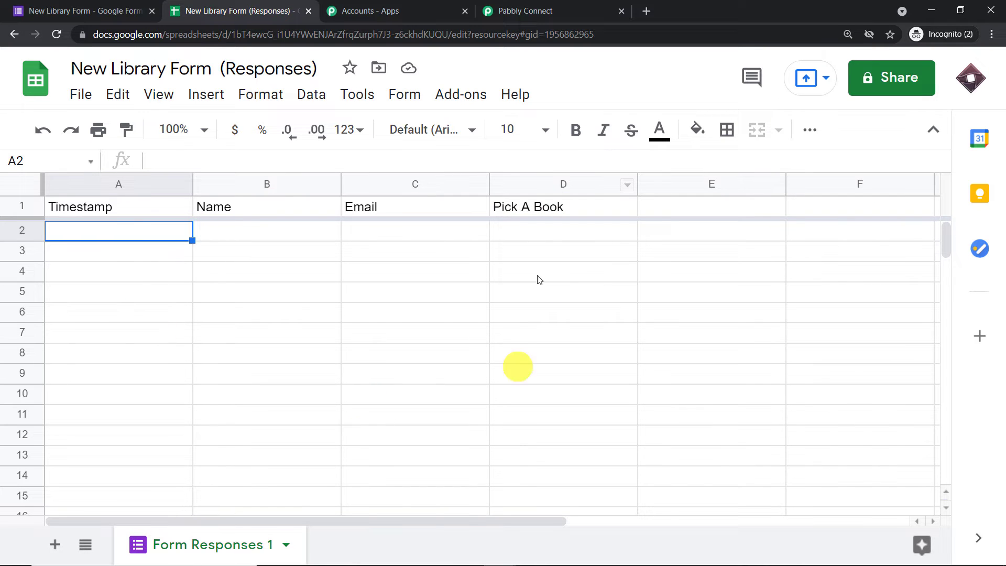
{"action": "left_click", "coordinate": [511, 10]}
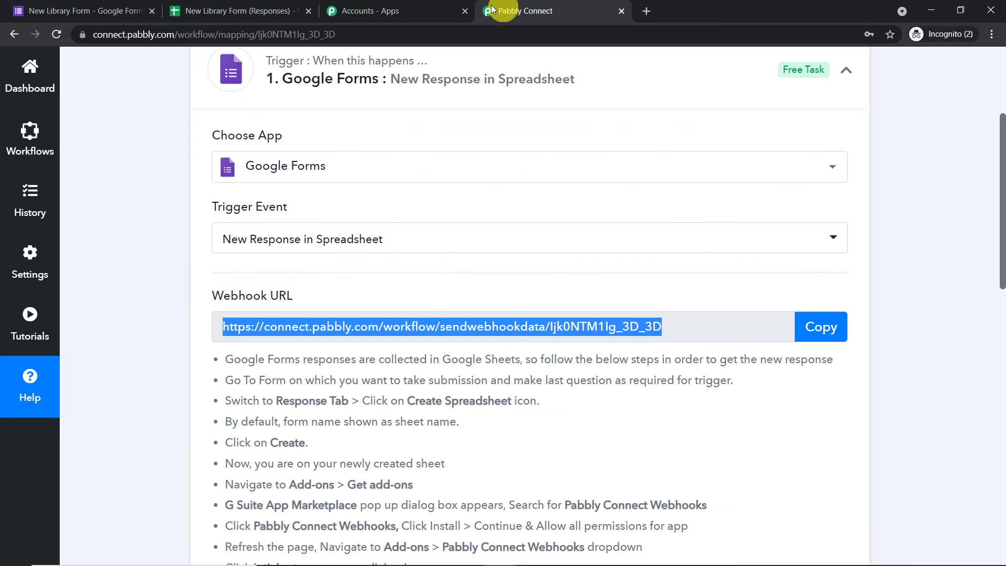
{"action": "left_click", "coordinate": [241, 5]}
{"action": "left_click", "coordinate": [84, 11]}
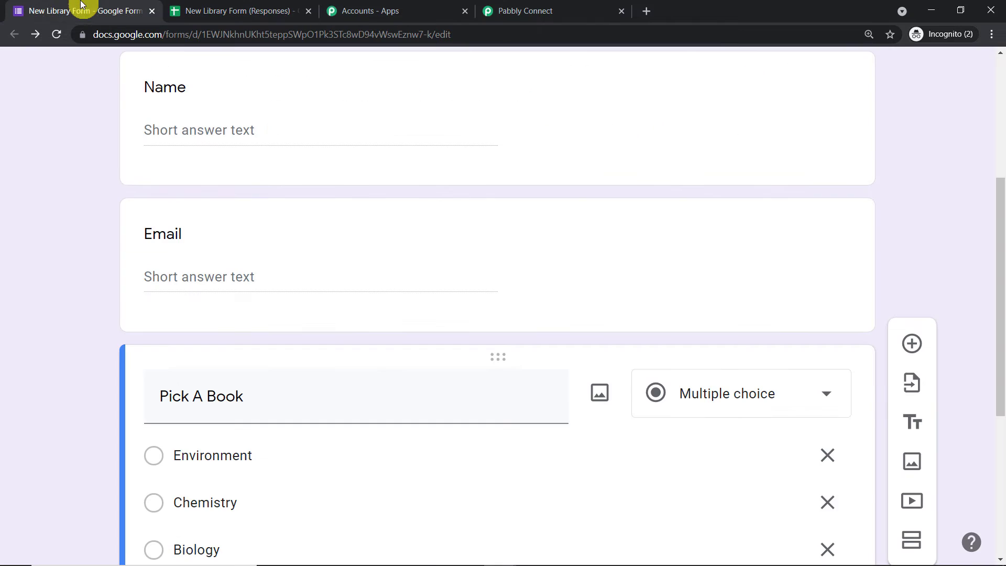
- Turn on Send On Event for the responses sheet in the Pabbly Connect Webhooks add-on
{"action": "scroll", "coordinate": [303, 184], "scroll_direction": "up", "scroll_amount": 4}
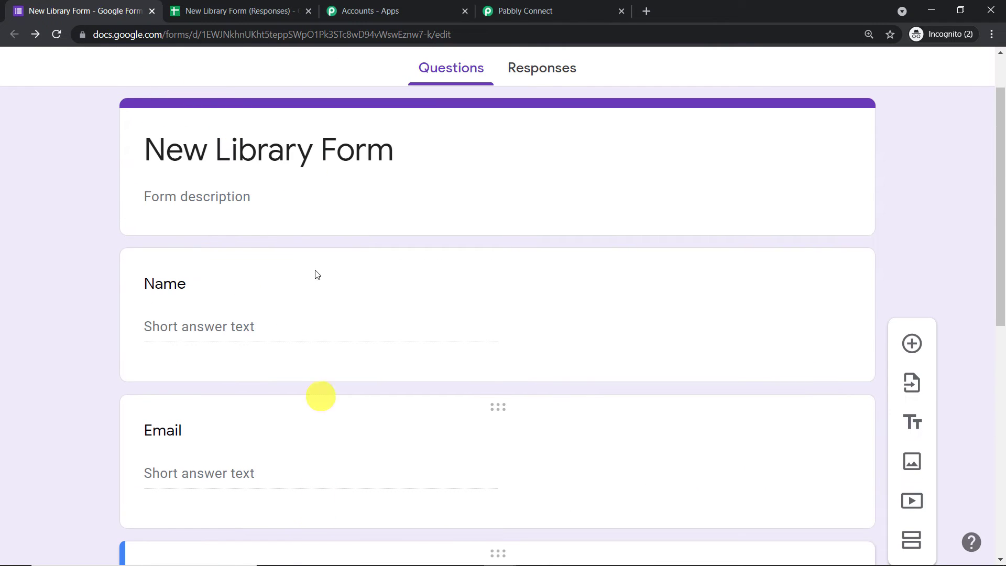
{"action": "left_click", "coordinate": [235, 5]}
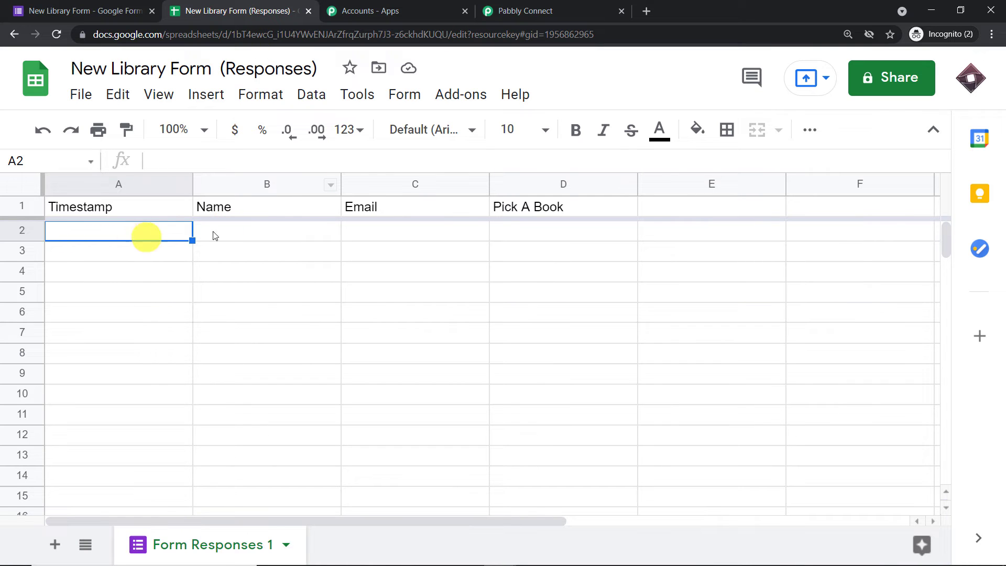
{"action": "left_click", "coordinate": [524, 9]}
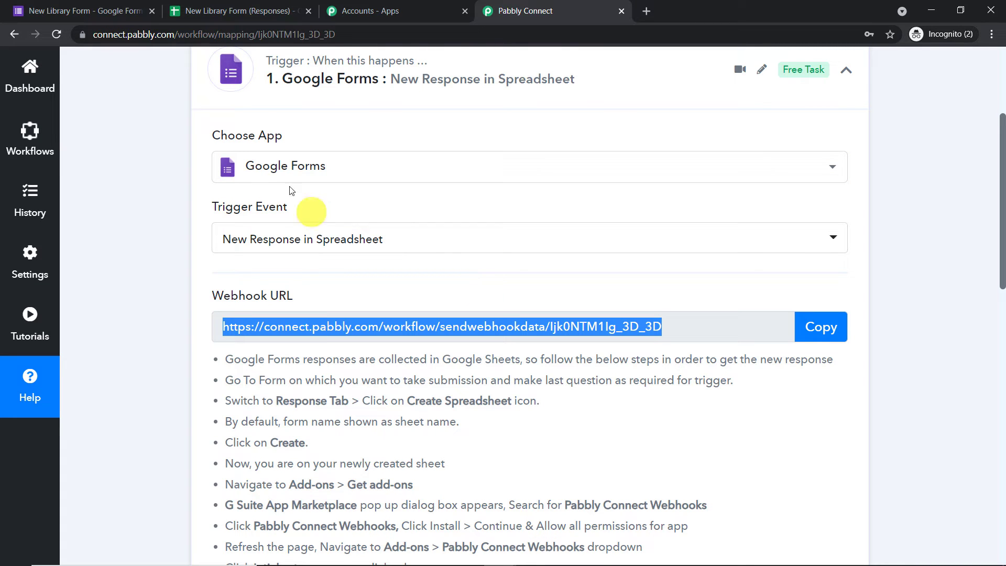
{"action": "left_click", "coordinate": [213, 10]}
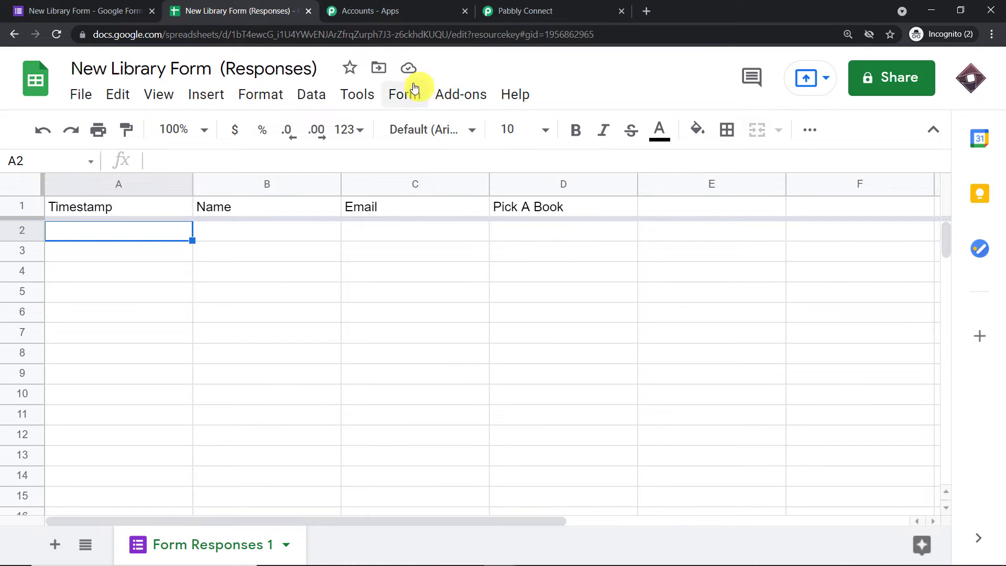
{"action": "left_click", "coordinate": [455, 94]}
{"action": "mouse_move", "coordinate": [479, 184]}
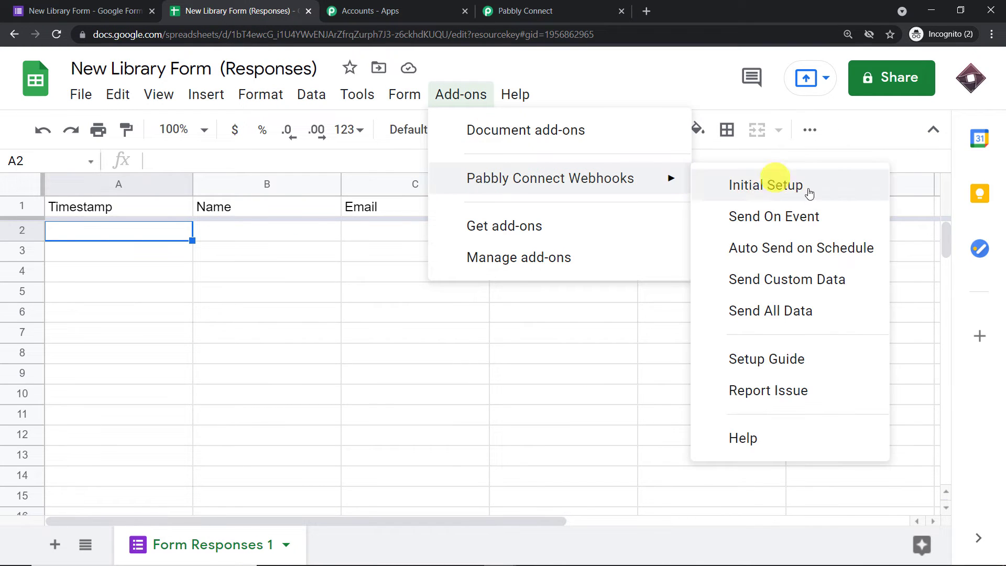
{"action": "left_click", "coordinate": [812, 214]}
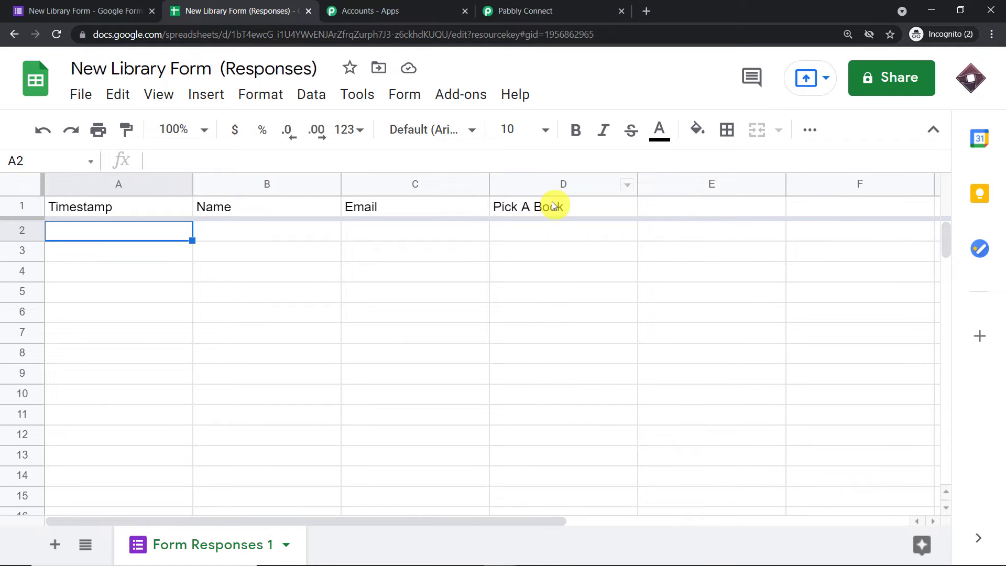
- Check that the Pabbly trigger shows Waiting For Webhook Response
{"action": "left_click", "coordinate": [574, 9]}
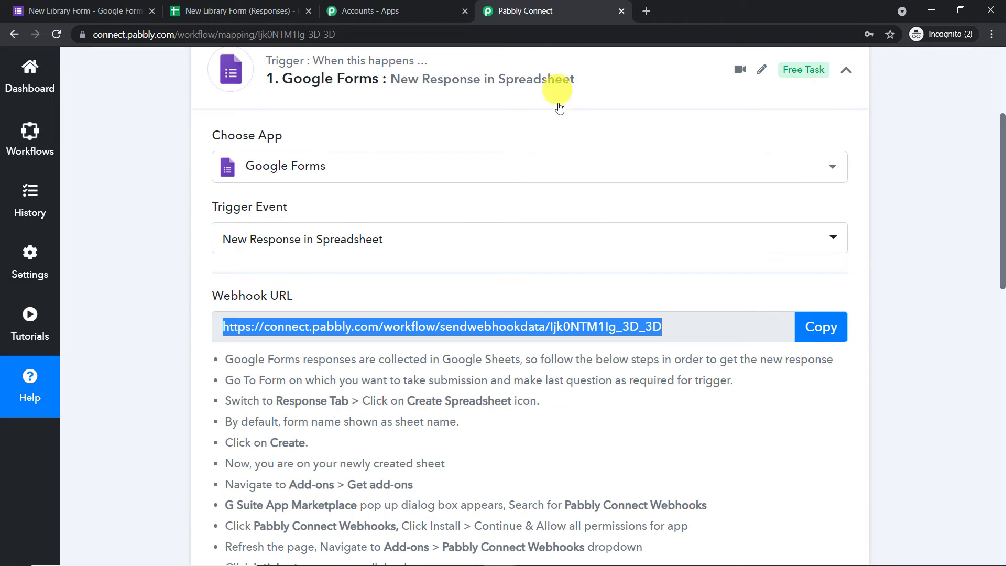
{"action": "scroll", "coordinate": [566, 131], "scroll_direction": "down", "scroll_amount": 3}
{"action": "scroll", "coordinate": [581, 166], "scroll_direction": "down", "scroll_amount": 5}
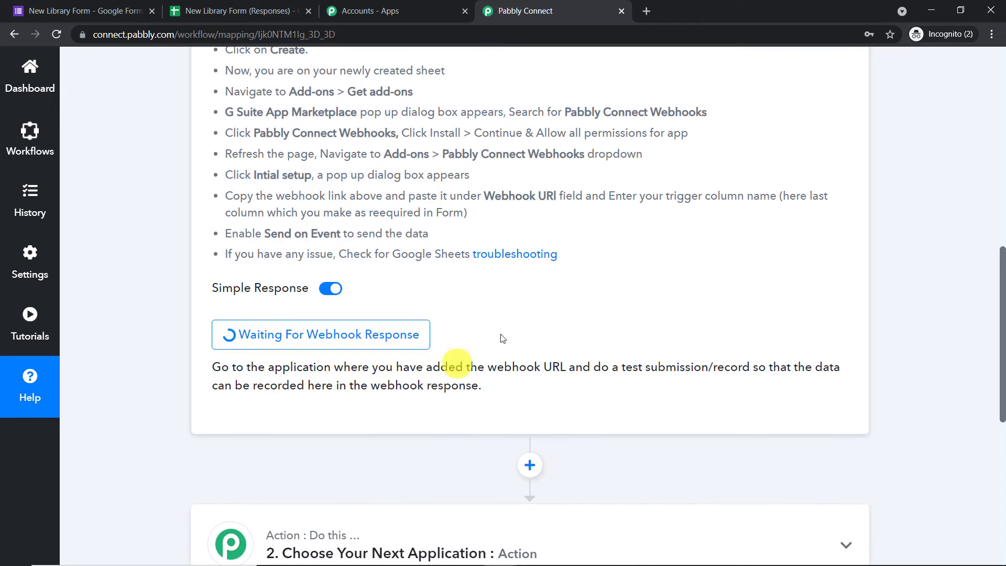
{"action": "left_click", "coordinate": [71, 9]}
{"action": "scroll", "coordinate": [341, 171], "scroll_direction": "down", "scroll_amount": 1}
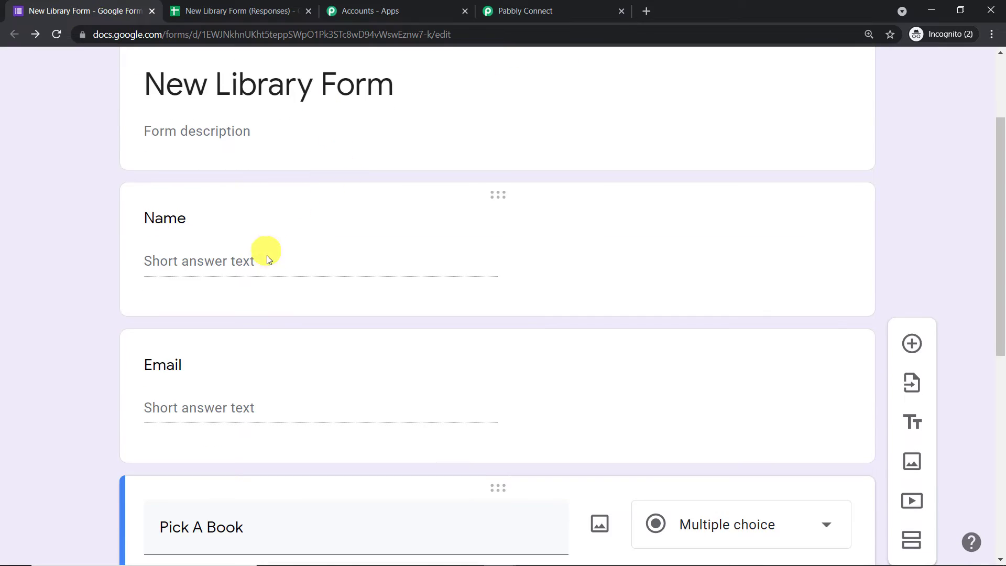
- In the form preview, submit a test response with a name, a pasted email address and the book Environment
{"action": "scroll", "coordinate": [269, 260], "scroll_direction": "down", "scroll_amount": 1}
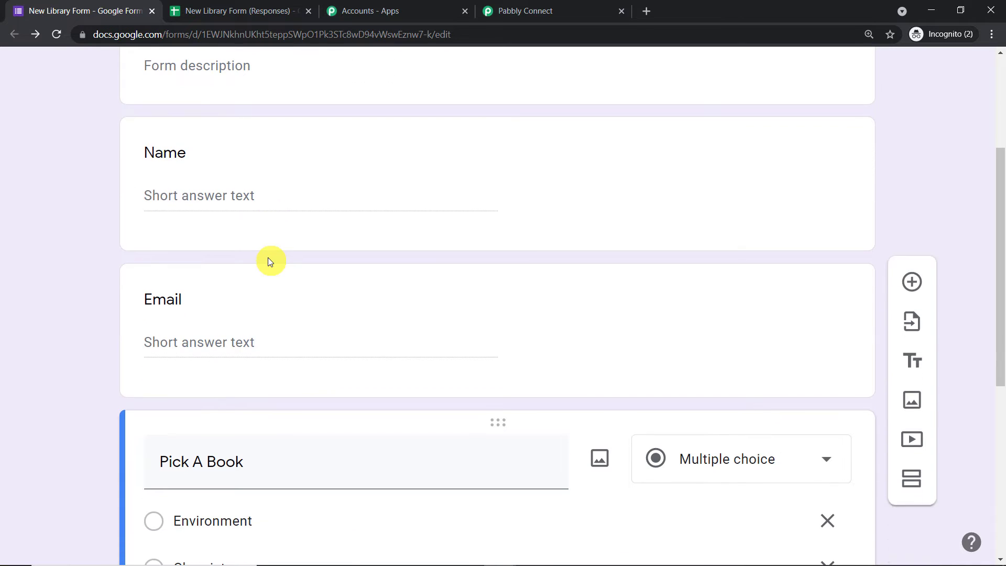
{"action": "scroll", "coordinate": [267, 257], "scroll_direction": "up", "scroll_amount": 3}
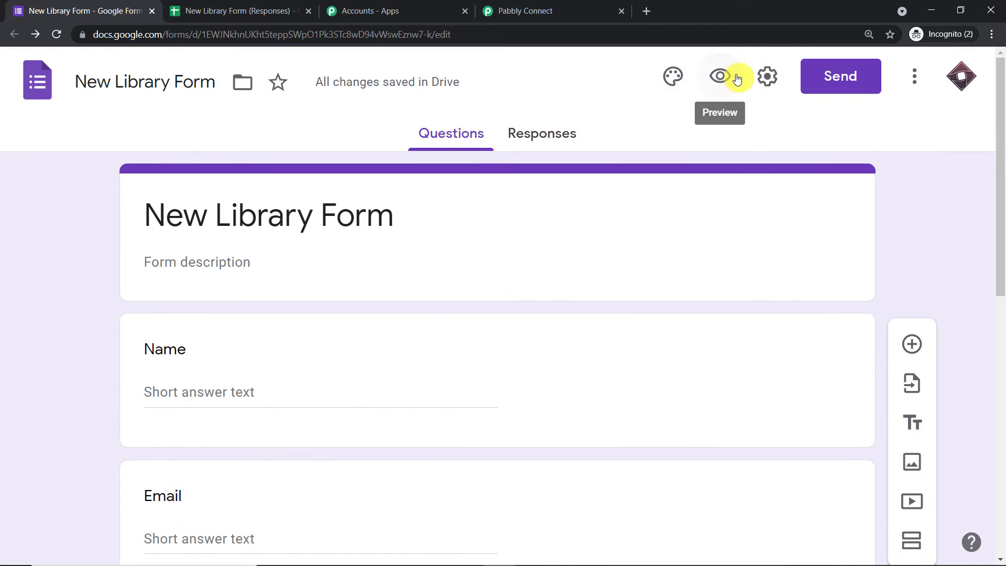
{"action": "left_click", "coordinate": [728, 76]}
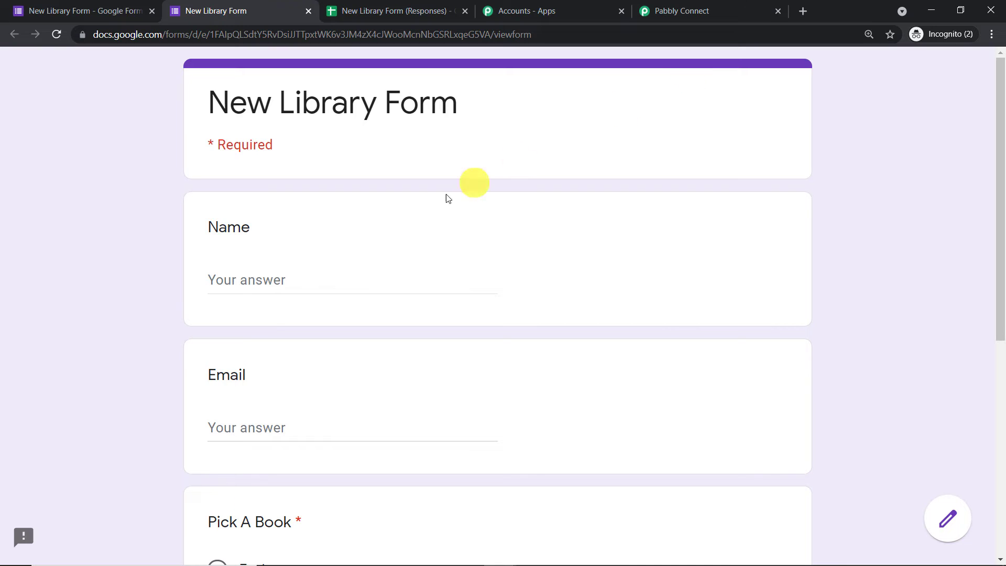
{"action": "left_click", "coordinate": [351, 275]}
{"action": "type", "text": "D"}
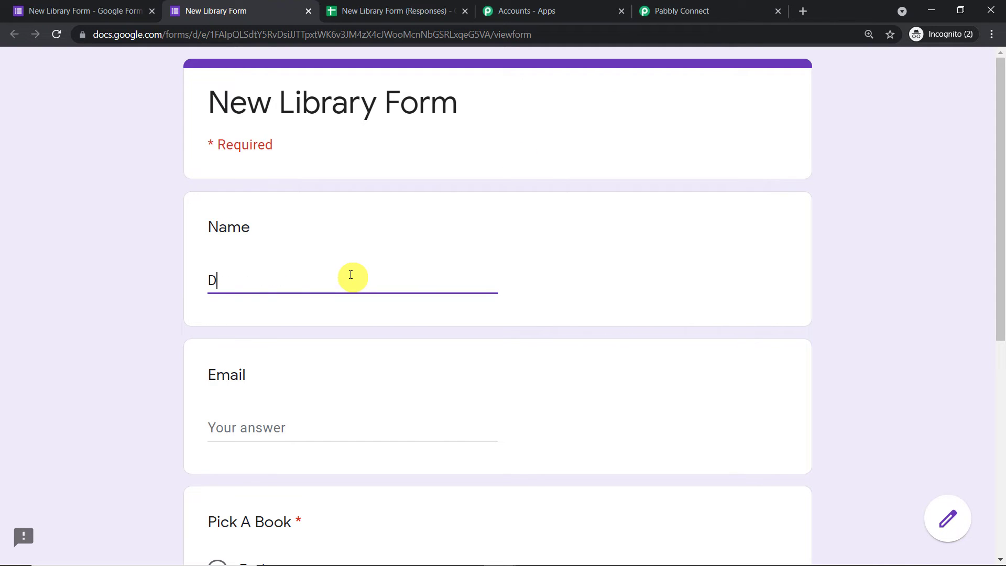
{"action": "type", "text": "arius"}
{"action": "right_click", "coordinate": [292, 427]}
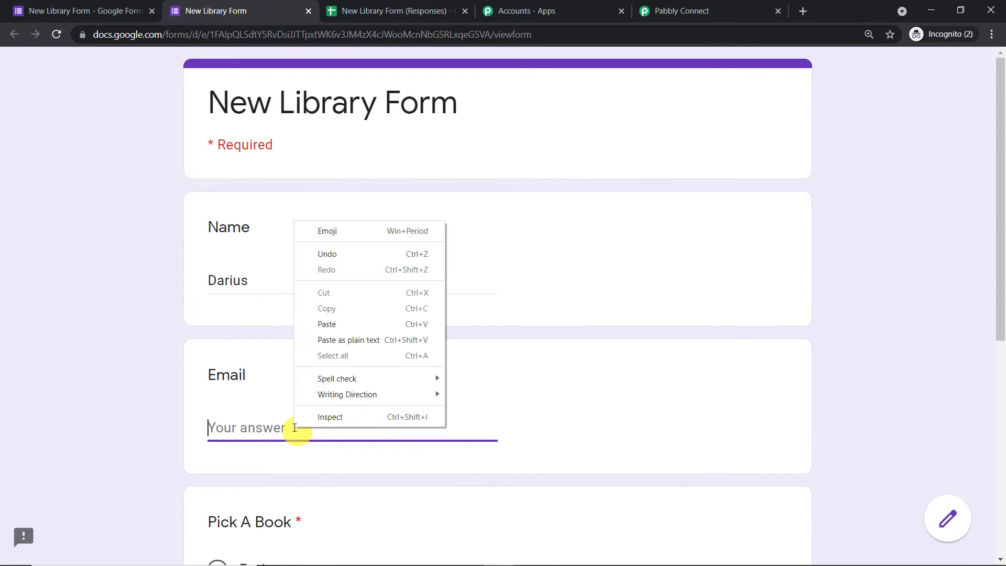
{"action": "left_click", "coordinate": [333, 323]}
{"action": "scroll", "coordinate": [336, 322], "scroll_direction": "down", "scroll_amount": 3}
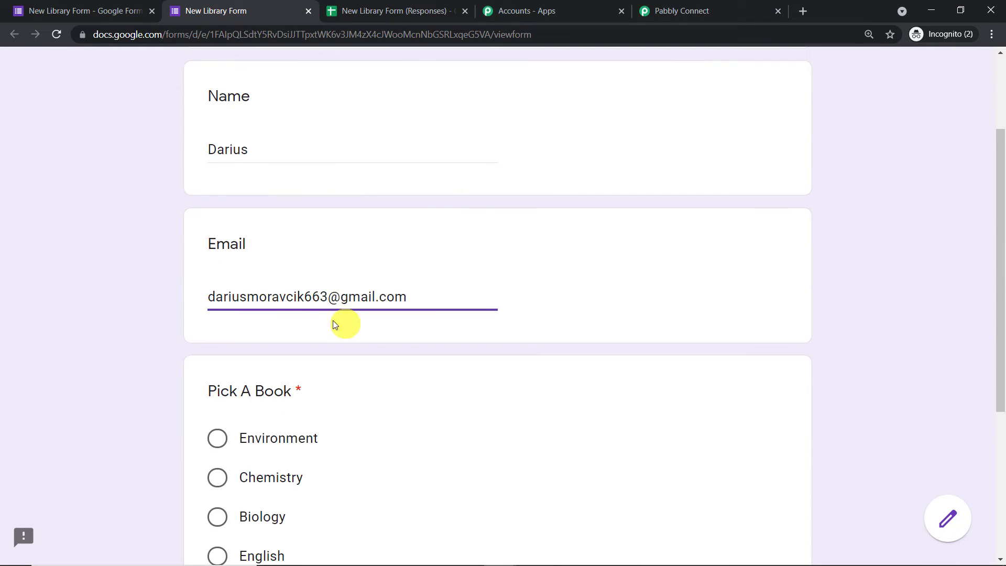
{"action": "scroll", "coordinate": [407, 262], "scroll_direction": "down", "scroll_amount": 4}
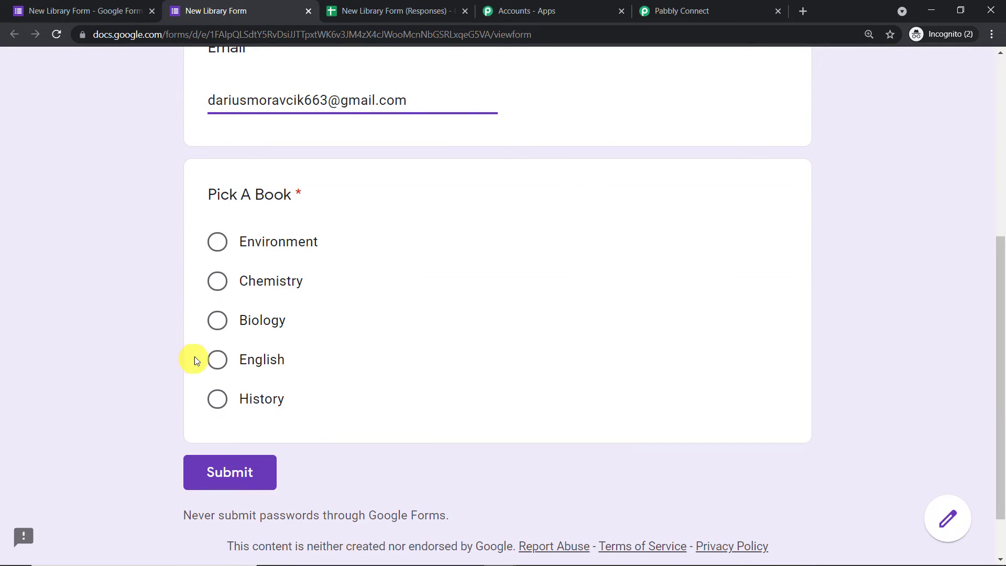
{"action": "left_click", "coordinate": [219, 245]}
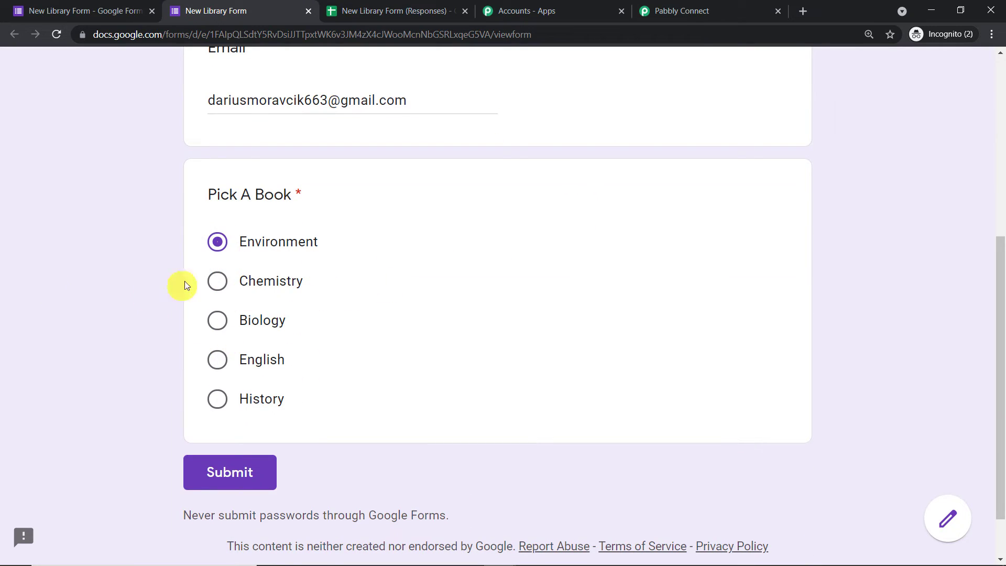
{"action": "left_click", "coordinate": [252, 475]}
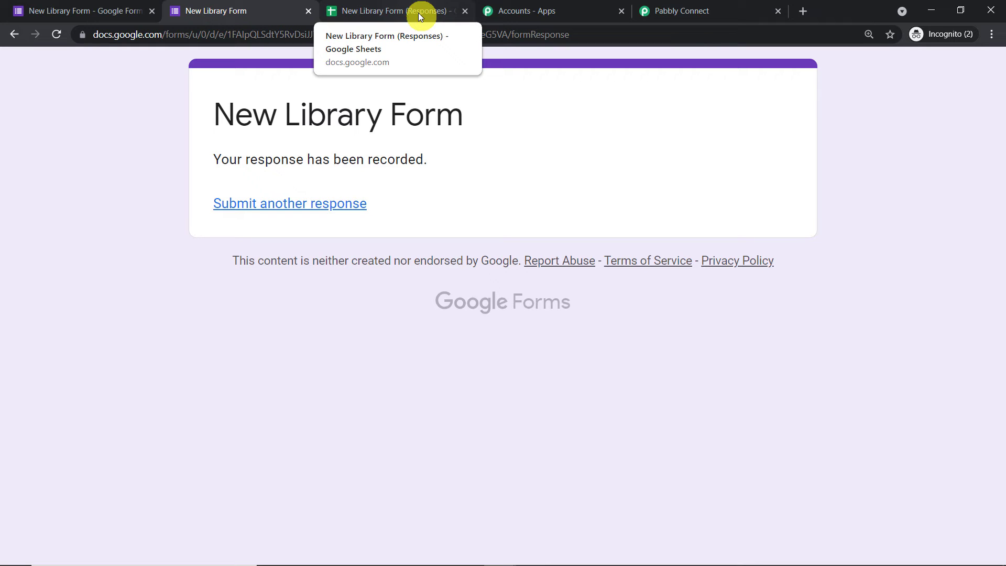
- Inspect the test response in row 2 of the responses sheet and widen the Email column C
{"action": "left_click", "coordinate": [418, 13]}
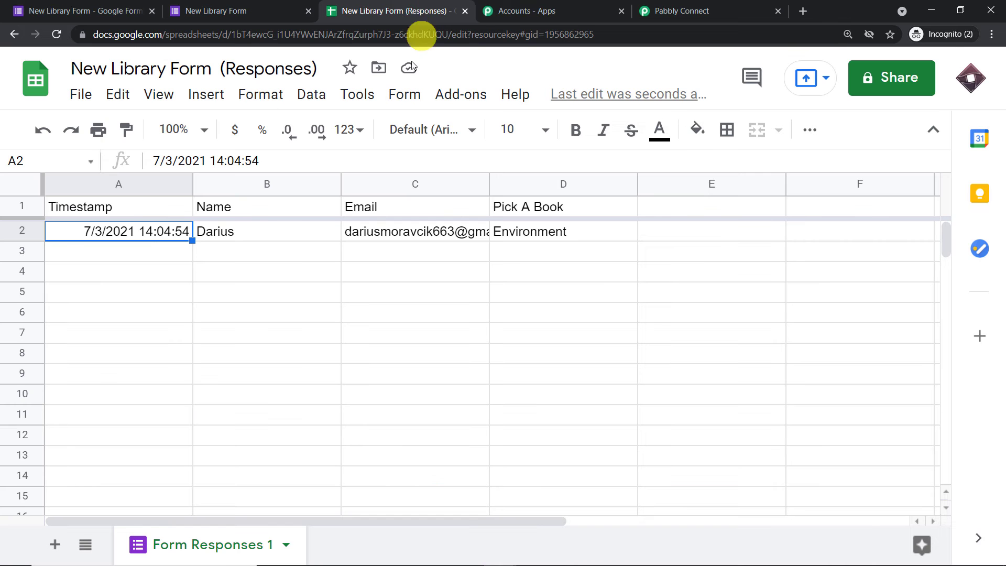
{"action": "left_click", "coordinate": [232, 335]}
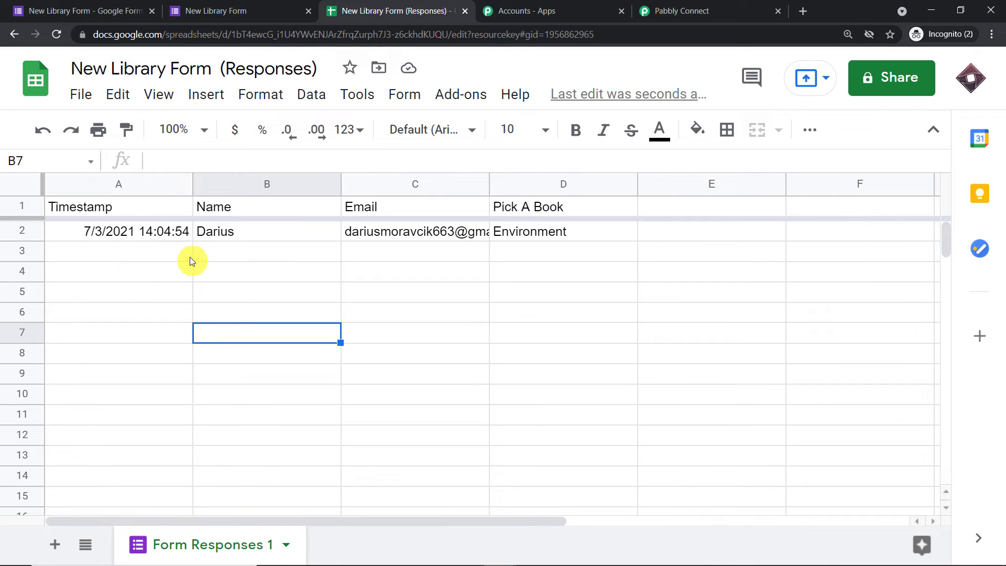
{"action": "left_click", "coordinate": [138, 231]}
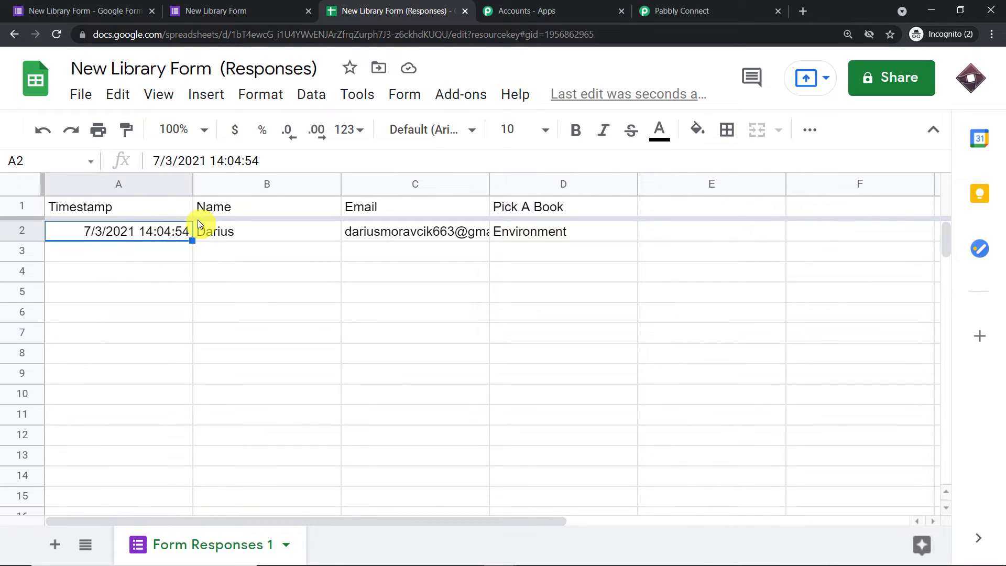
{"action": "left_click", "coordinate": [227, 232]}
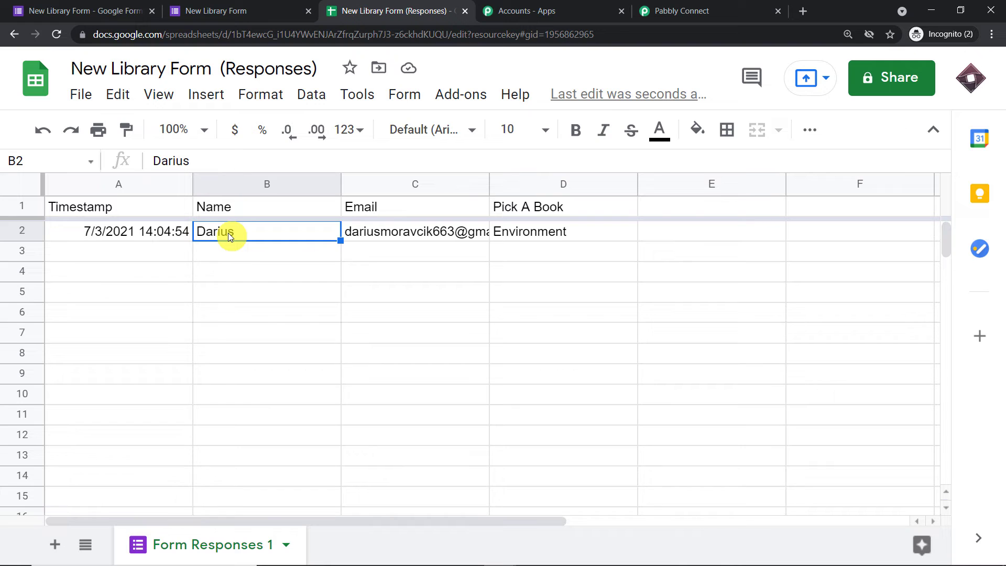
{"action": "left_click", "coordinate": [389, 233]}
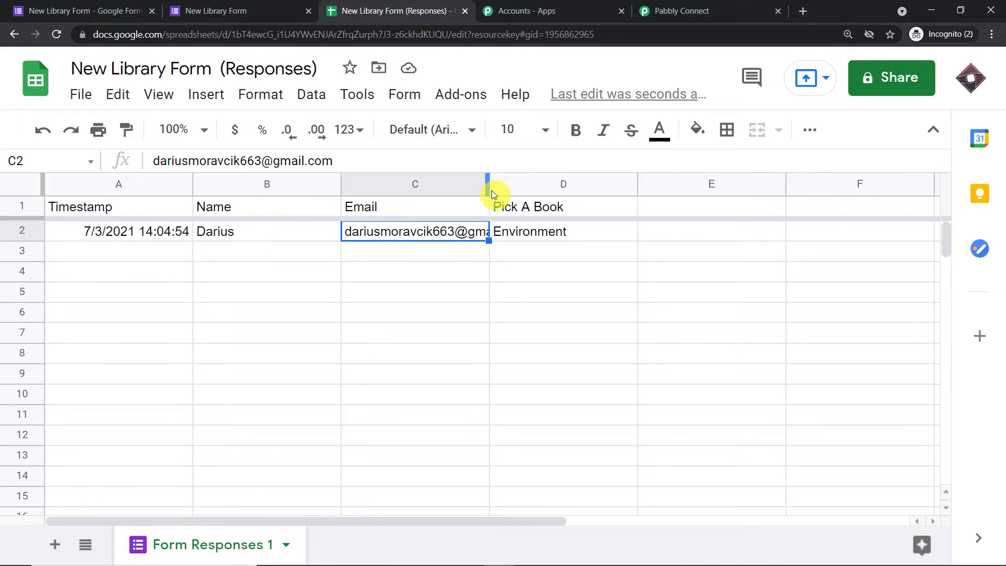
{"action": "left_click_drag", "start_coordinate": [489, 189], "coordinate": [550, 189]}
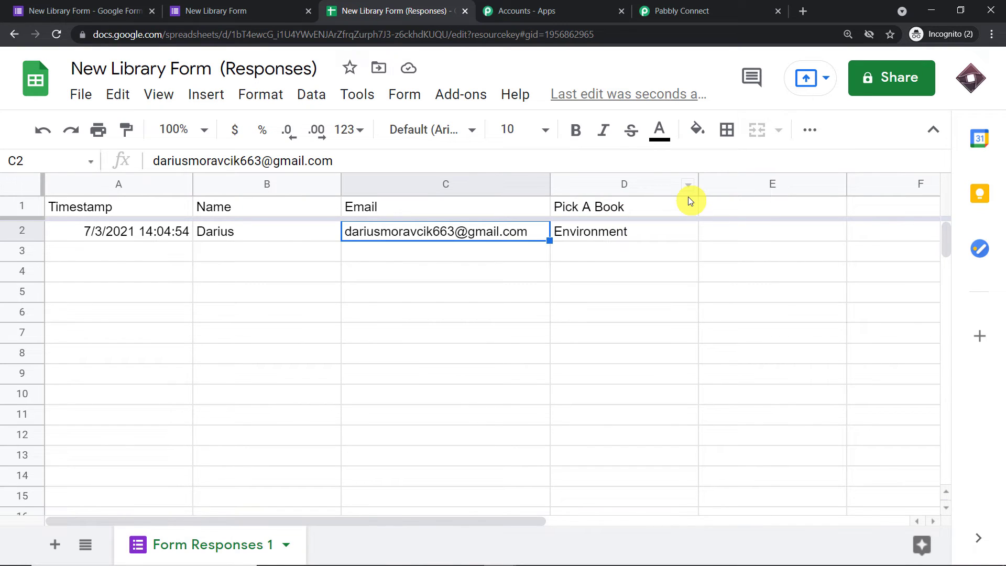
- Review the received response in Pabbly, highlighting the Name, Email and Pick A Book (Environment) values
{"action": "left_click", "coordinate": [693, 10]}
{"action": "scroll", "coordinate": [801, 282], "scroll_direction": "down", "scroll_amount": 6}
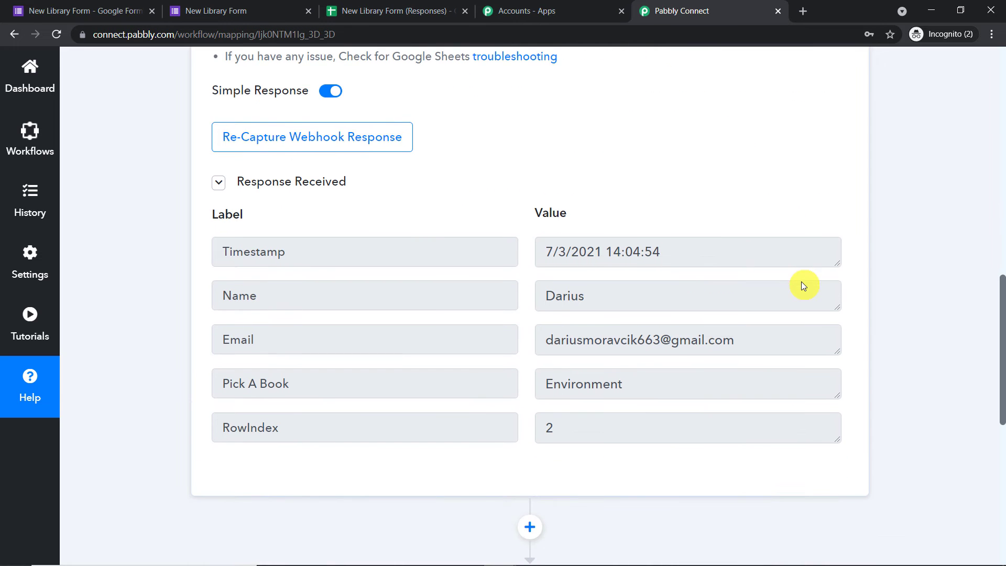
{"action": "left_click_drag", "start_coordinate": [602, 162], "coordinate": [412, 158]}
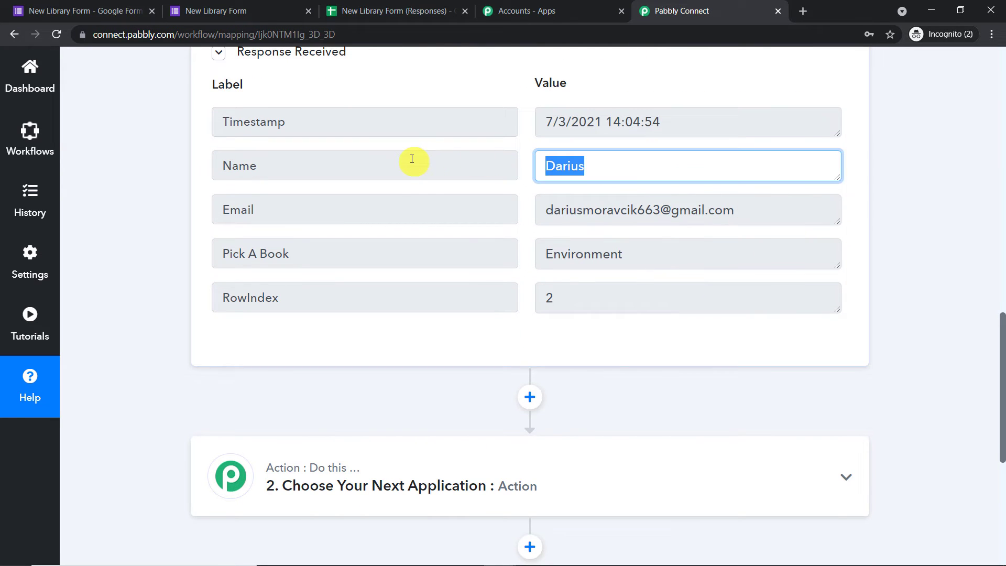
{"action": "left_click_drag", "start_coordinate": [768, 206], "coordinate": [432, 205]}
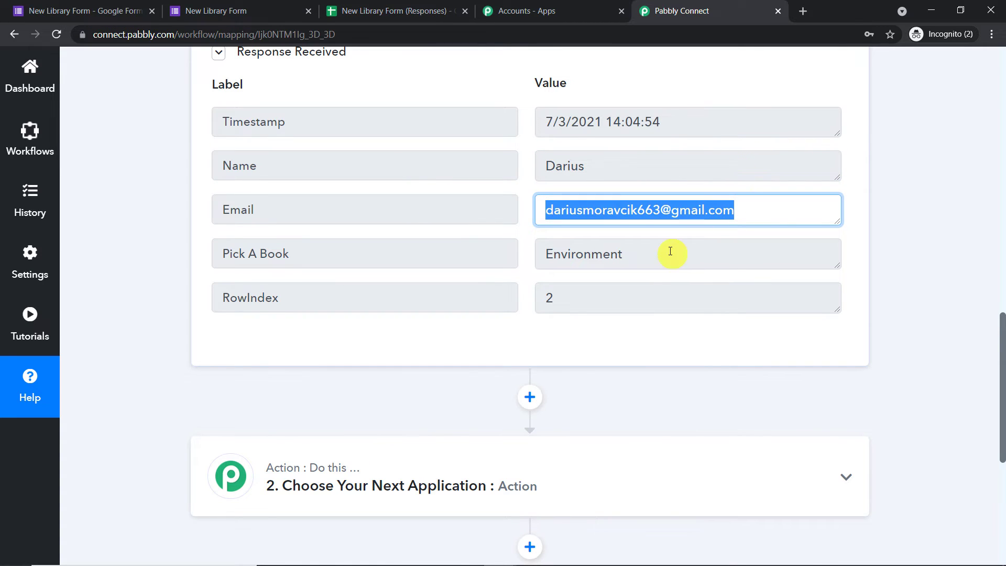
{"action": "left_click_drag", "start_coordinate": [667, 252], "coordinate": [404, 254]}
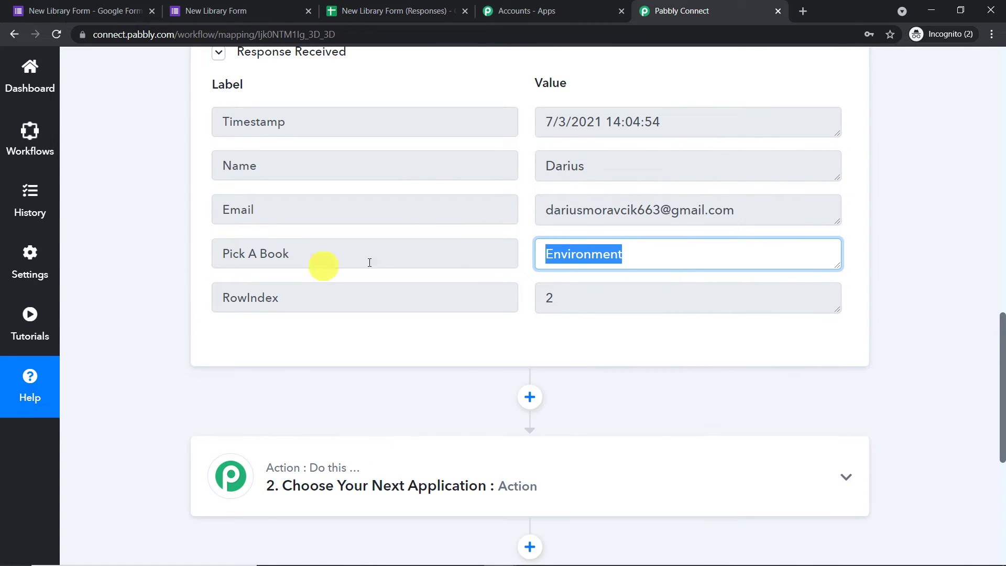
{"action": "left_click", "coordinate": [625, 168]}
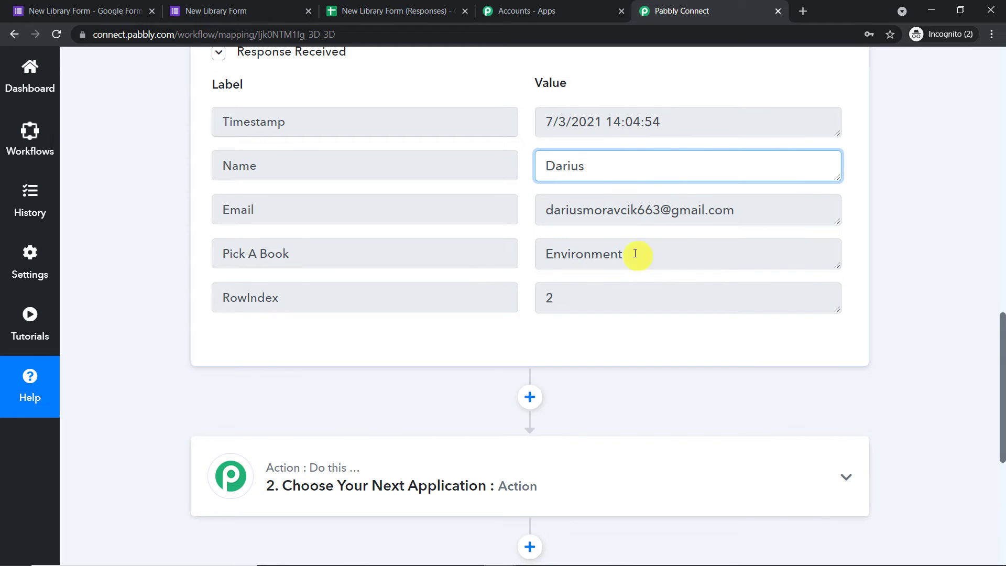
{"action": "left_click_drag", "start_coordinate": [748, 214], "coordinate": [539, 207]}
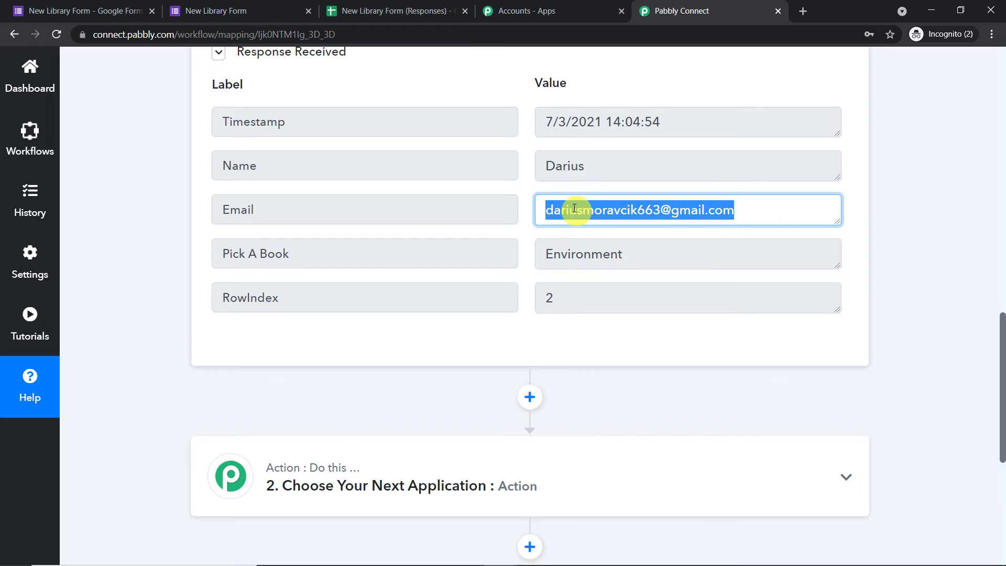
{"action": "scroll", "coordinate": [574, 212], "scroll_direction": "down", "scroll_amount": 3}
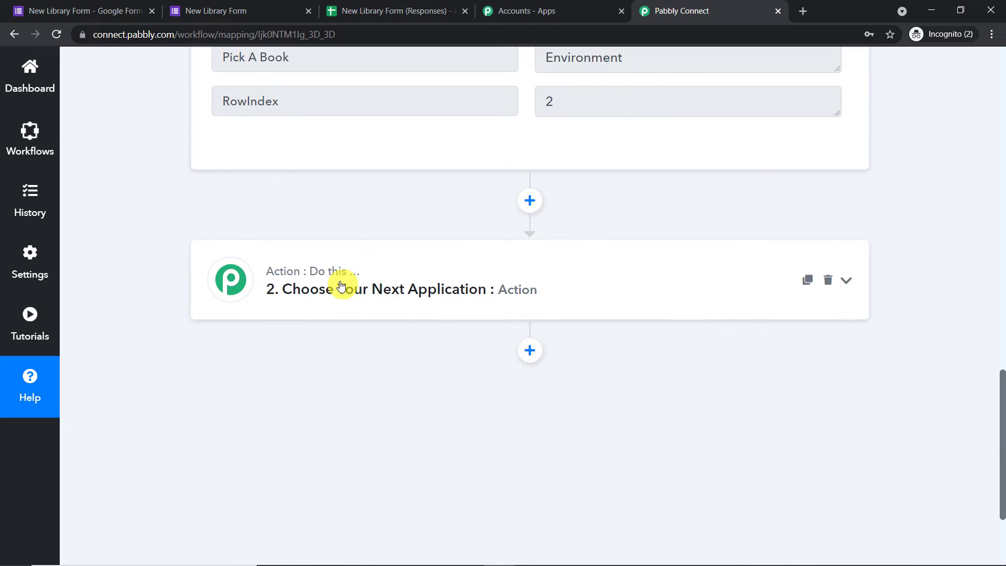
- Set the second workflow step to the Gmail app with the Send an Email action event
{"action": "left_click", "coordinate": [338, 286]}
{"action": "scroll", "coordinate": [559, 256], "scroll_direction": "down", "scroll_amount": 2}
{"action": "scroll", "coordinate": [524, 236], "scroll_direction": "down", "scroll_amount": 1}
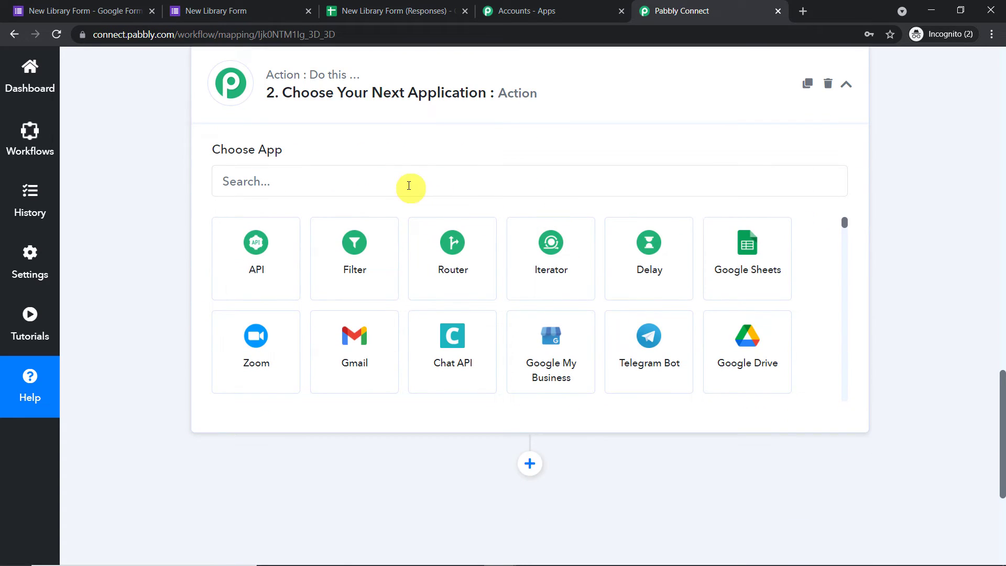
{"action": "scroll", "coordinate": [409, 187], "scroll_direction": "up", "scroll_amount": 1}
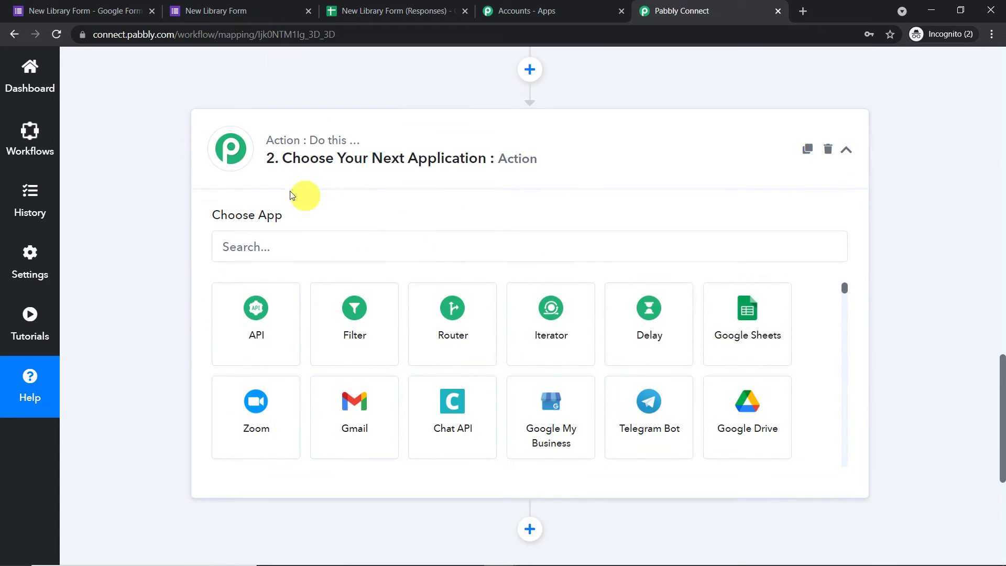
{"action": "left_click", "coordinate": [324, 246]}
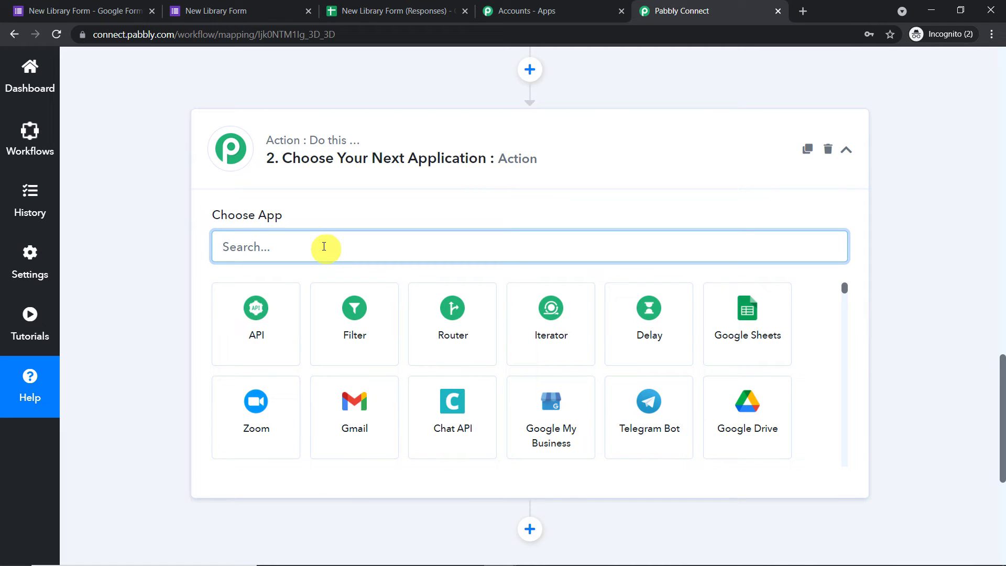
{"action": "left_click", "coordinate": [354, 417]}
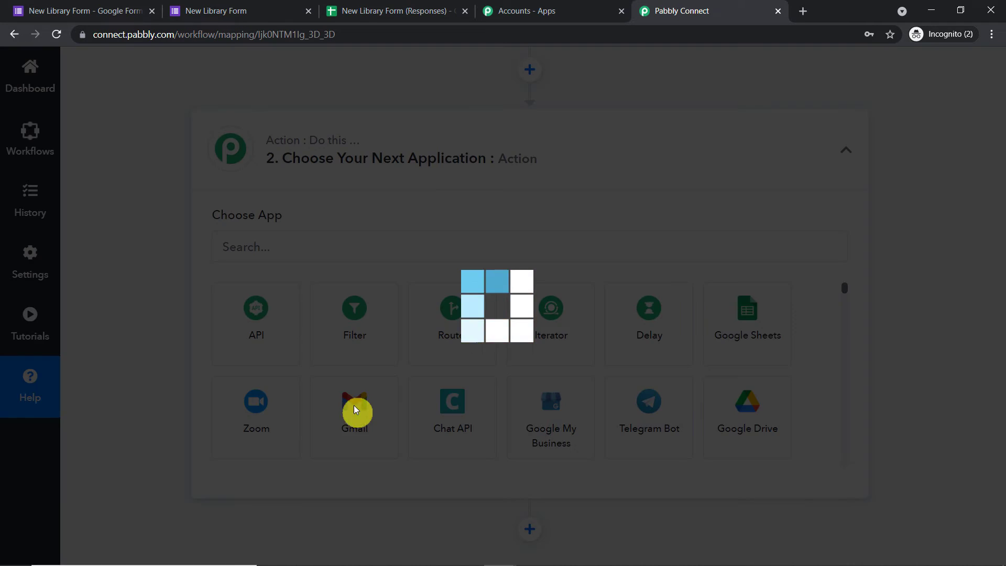
{"action": "scroll", "coordinate": [367, 257], "scroll_direction": "down", "scroll_amount": 1}
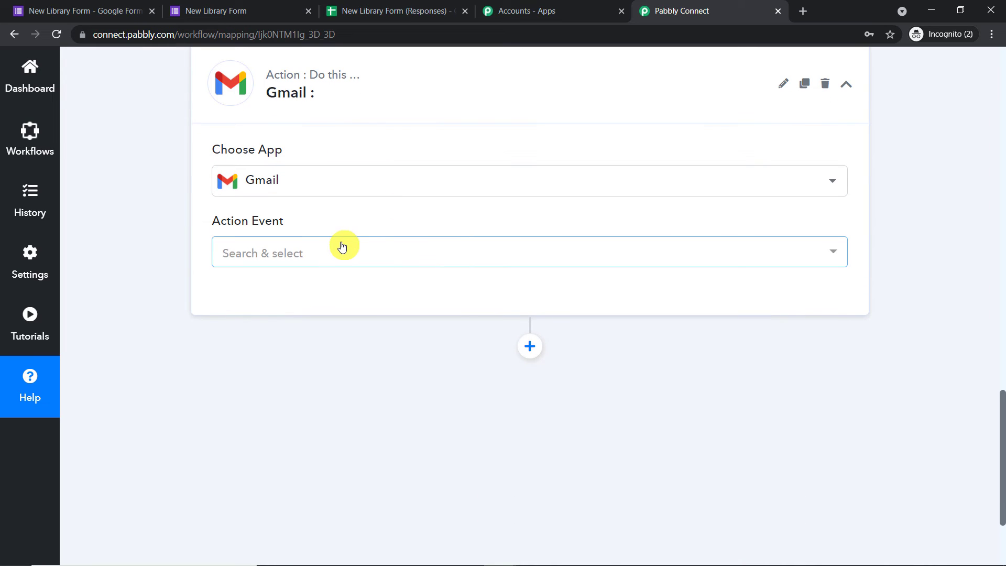
{"action": "left_click", "coordinate": [343, 246]}
{"action": "left_click", "coordinate": [310, 323]}
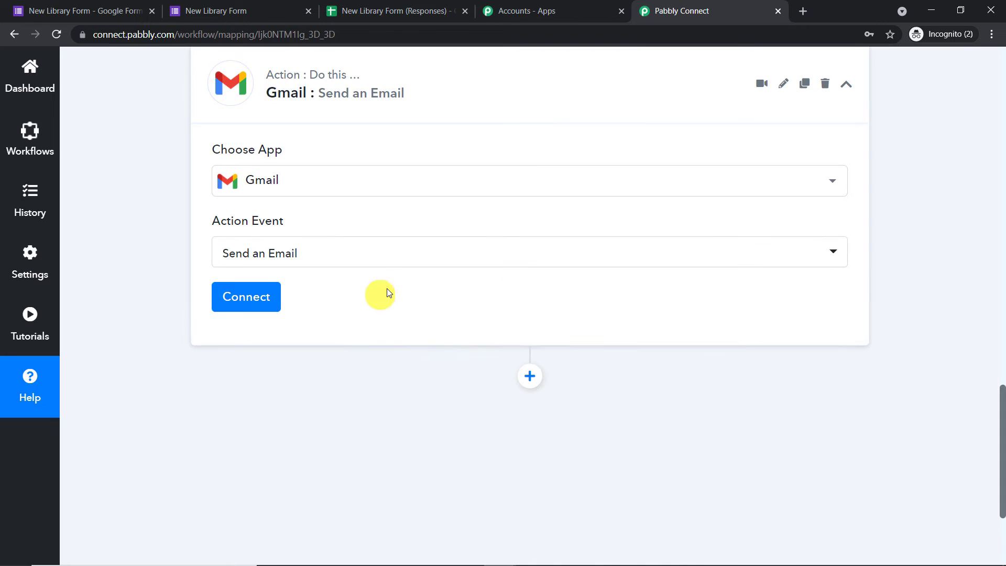
{"action": "left_click", "coordinate": [275, 295]}
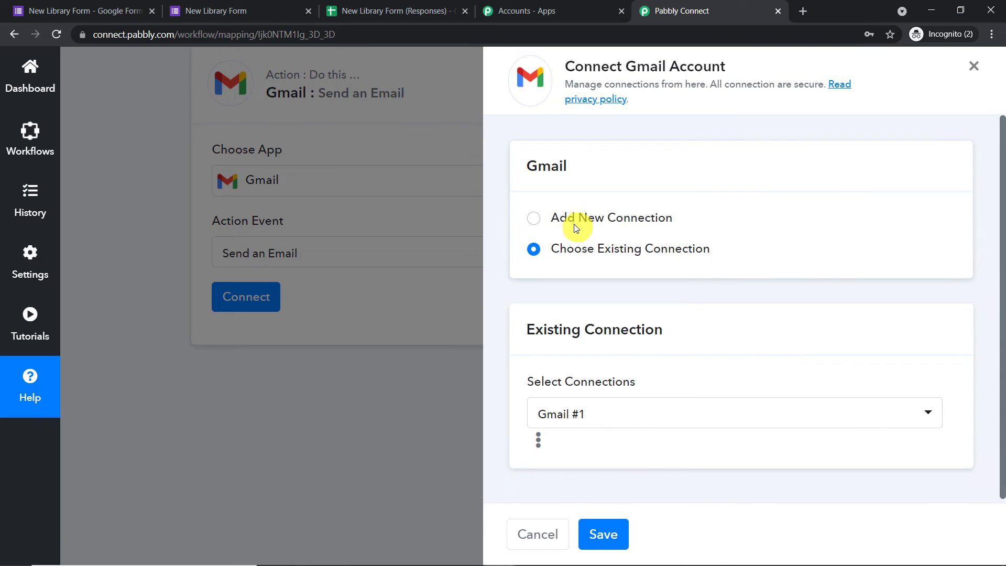
- Add a new Gmail connection by signing in with the Google account and granting Pabbly Connect access
{"action": "left_click", "coordinate": [574, 221]}
{"action": "left_click", "coordinate": [606, 394]}
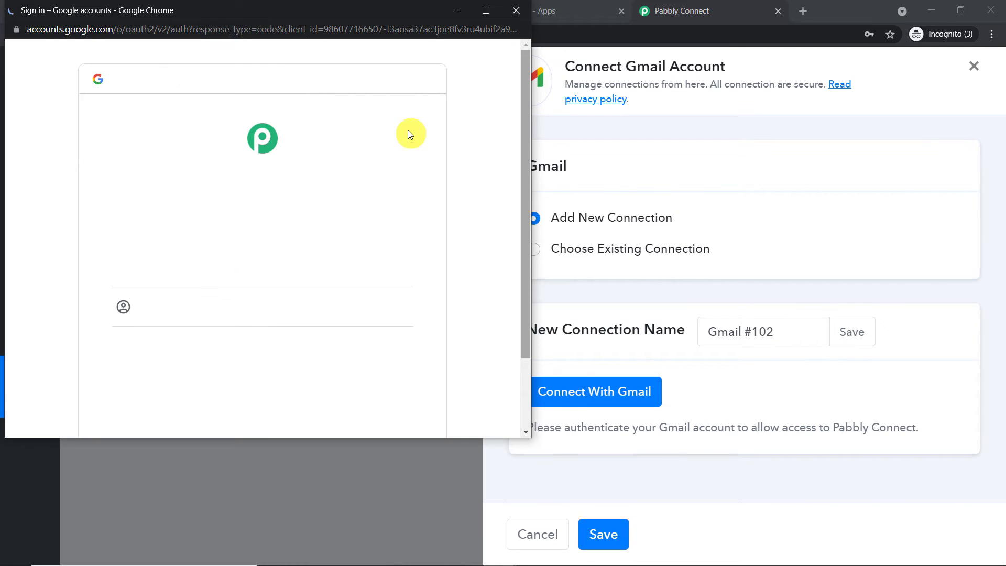
{"action": "left_click_drag", "start_coordinate": [243, 14], "coordinate": [746, 73]}
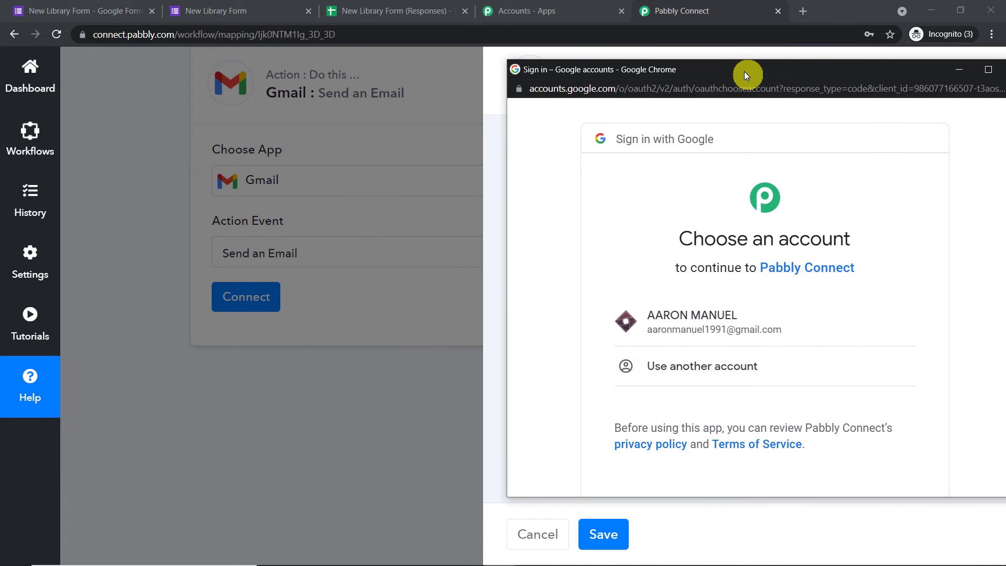
{"action": "left_click", "coordinate": [722, 318]}
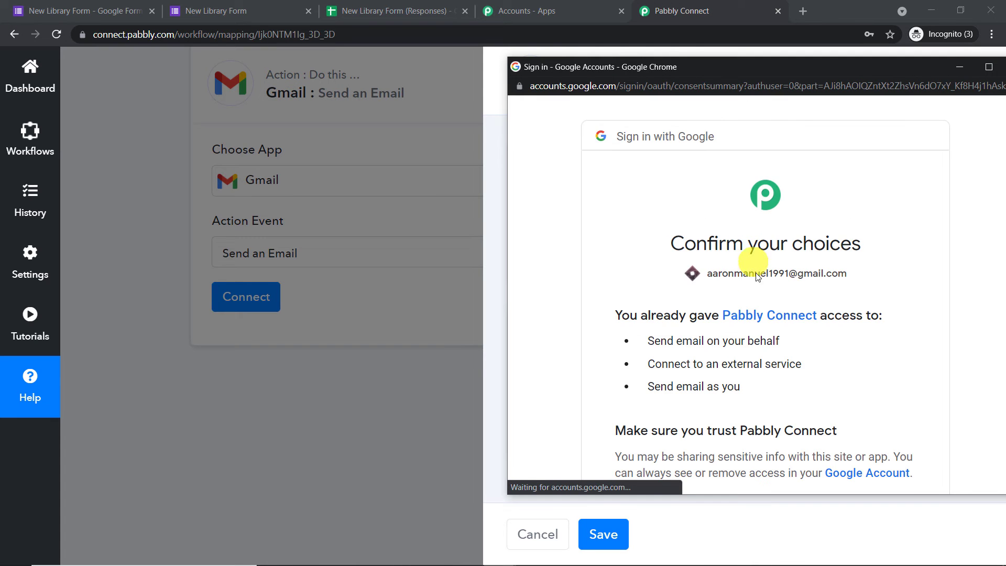
{"action": "scroll", "coordinate": [719, 225], "scroll_direction": "down", "scroll_amount": 5}
{"action": "left_click_drag", "start_coordinate": [737, 74], "coordinate": [627, 26]}
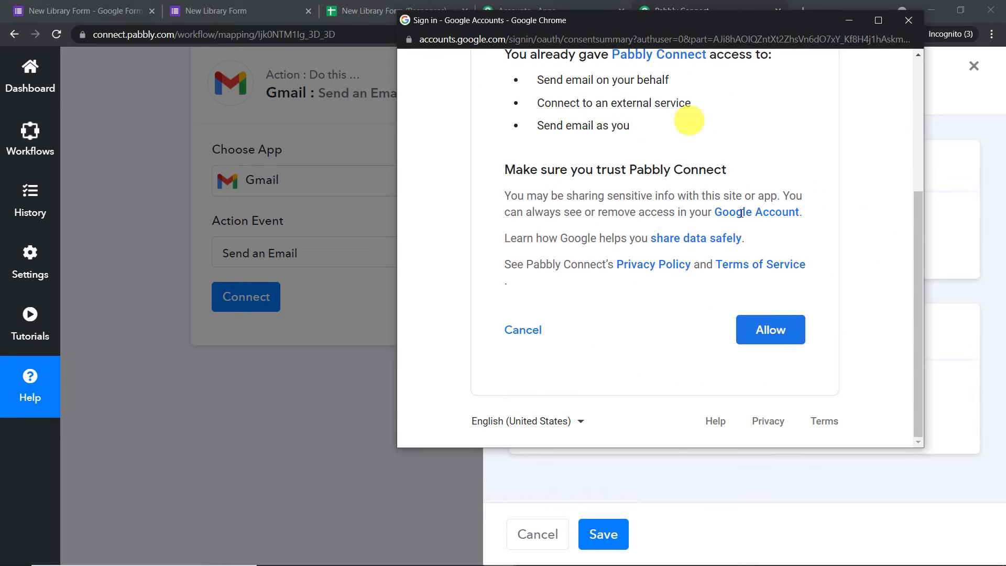
{"action": "left_click", "coordinate": [770, 330]}
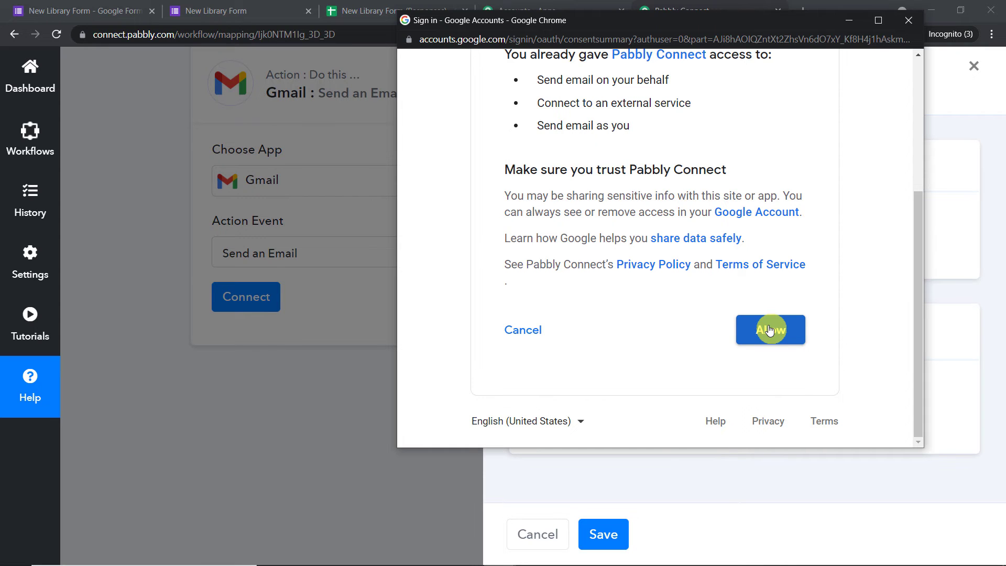
{"action": "left_click", "coordinate": [770, 331]}
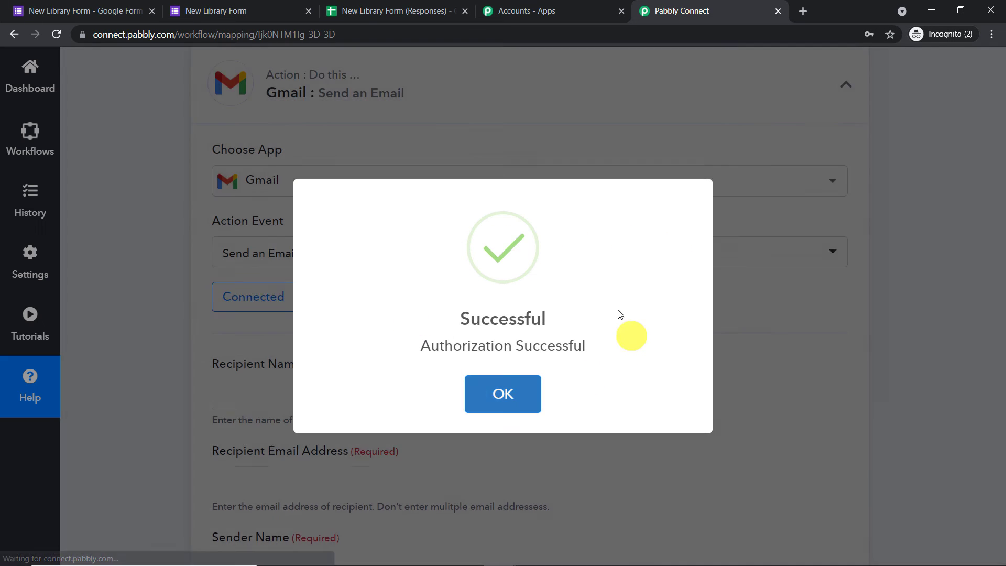
{"action": "left_click", "coordinate": [504, 388]}
- Map the Google Form's Name answer into the Recipient Name field
{"action": "scroll", "coordinate": [576, 301], "scroll_direction": "down", "scroll_amount": 4}
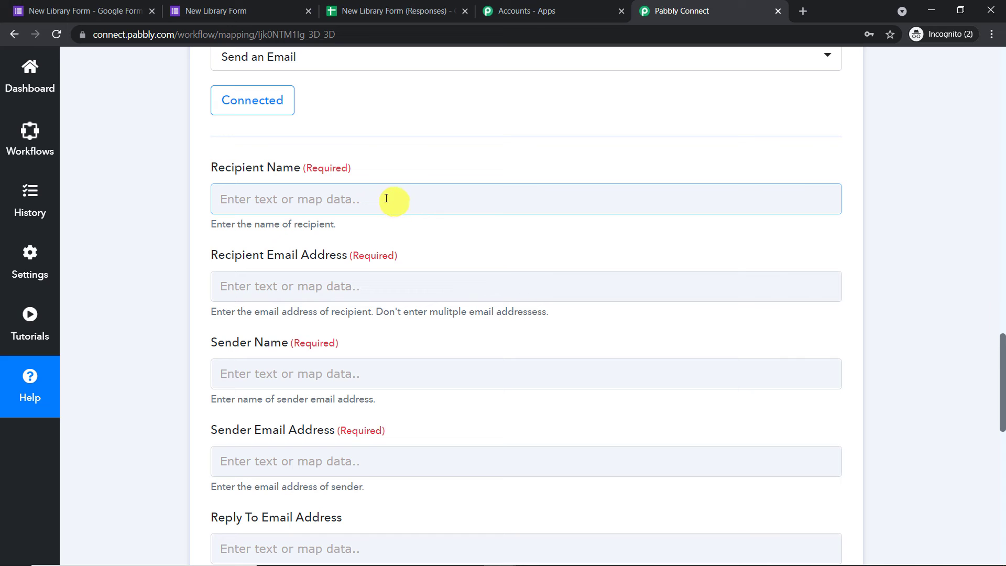
{"action": "scroll", "coordinate": [525, 210], "scroll_direction": "down", "scroll_amount": 2}
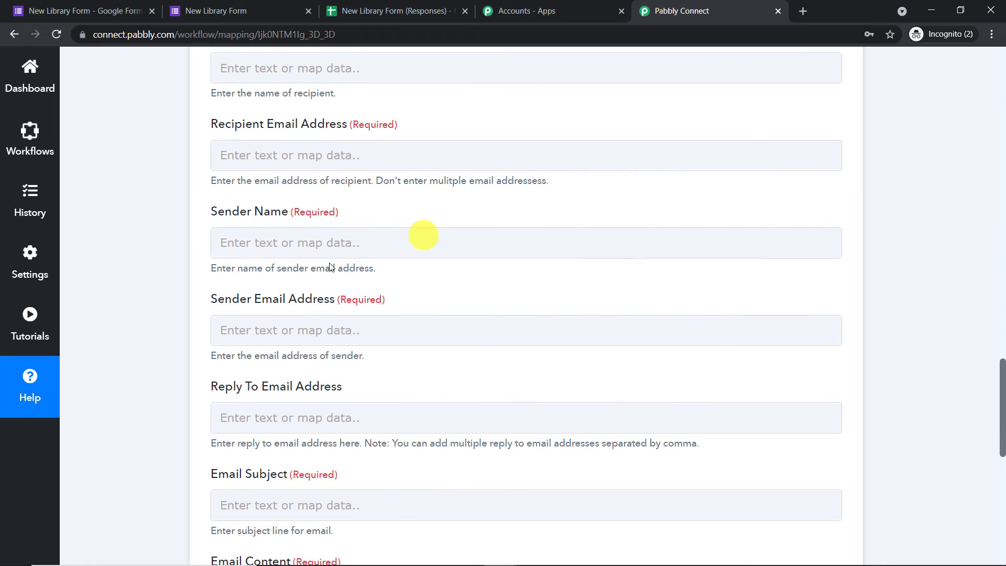
{"action": "scroll", "coordinate": [587, 232], "scroll_direction": "down", "scroll_amount": 1}
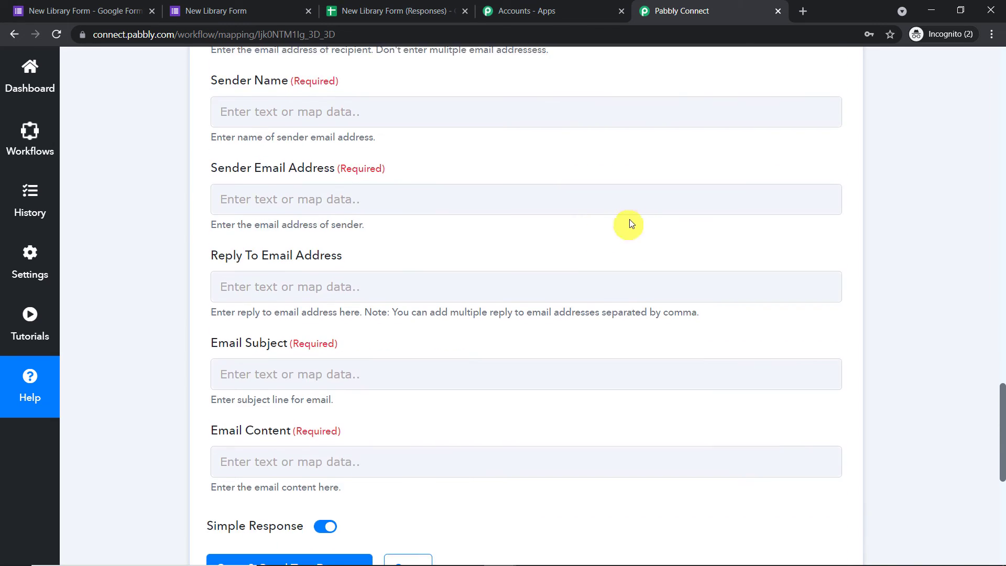
{"action": "scroll", "coordinate": [631, 222], "scroll_direction": "up", "scroll_amount": 3}
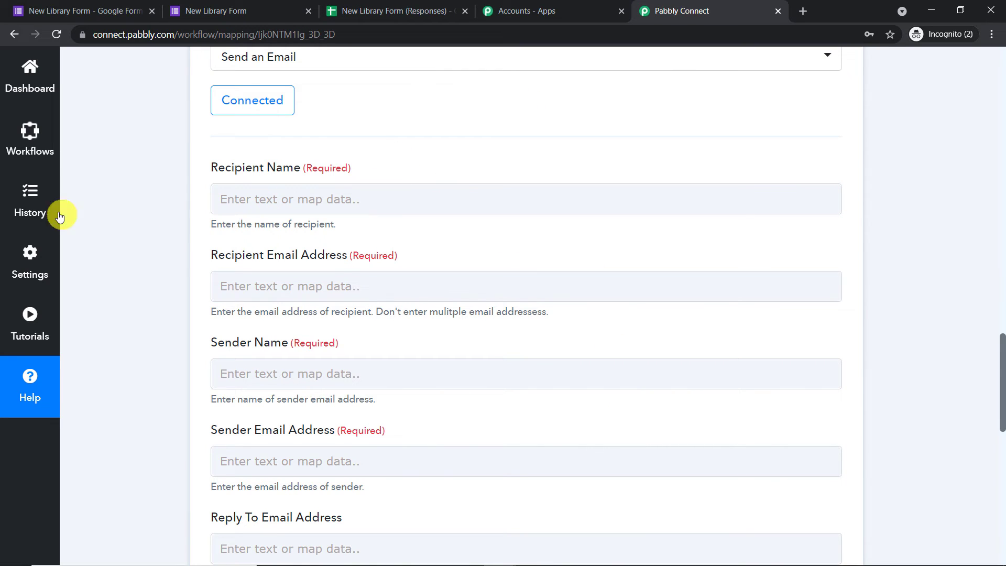
{"action": "scroll", "coordinate": [387, 207], "scroll_direction": "up", "scroll_amount": 3}
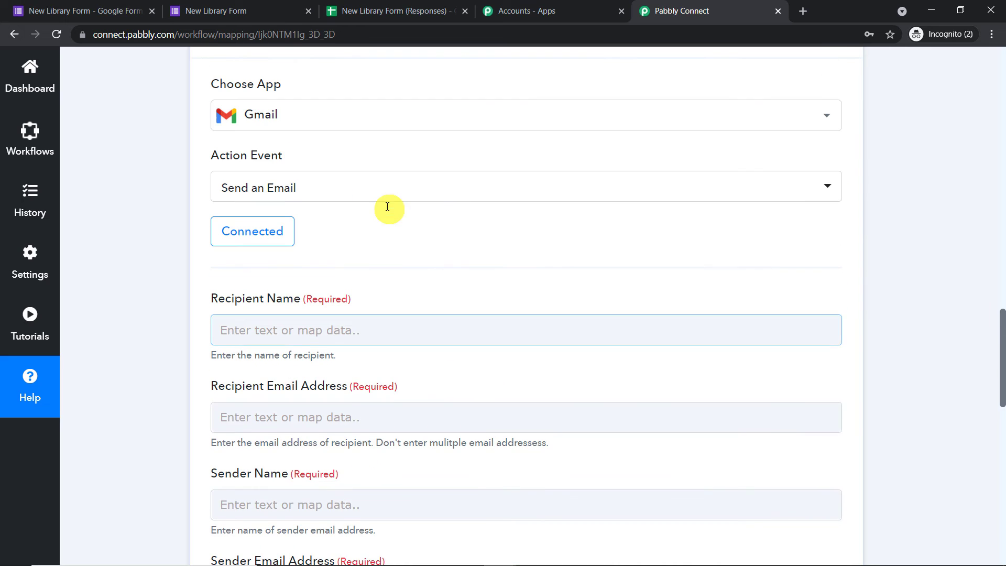
{"action": "scroll", "coordinate": [467, 291], "scroll_direction": "up", "scroll_amount": 6}
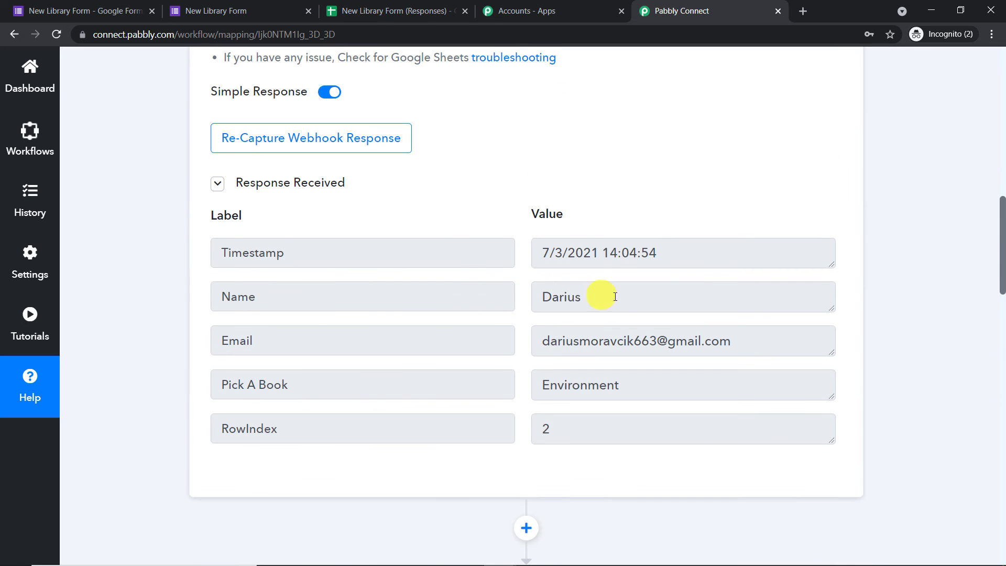
{"action": "double_click", "coordinate": [615, 297]}
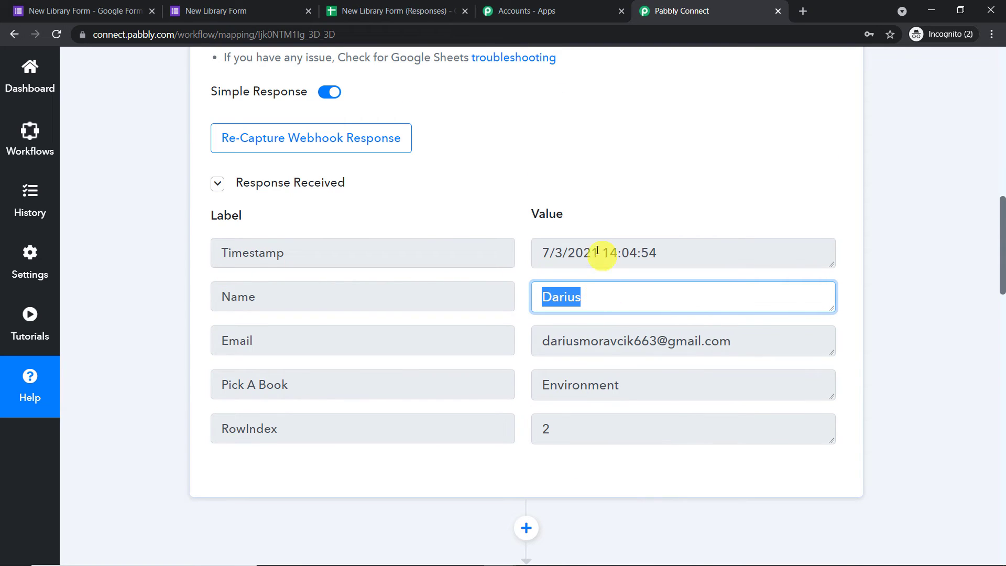
{"action": "scroll", "coordinate": [598, 251], "scroll_direction": "down", "scroll_amount": 10}
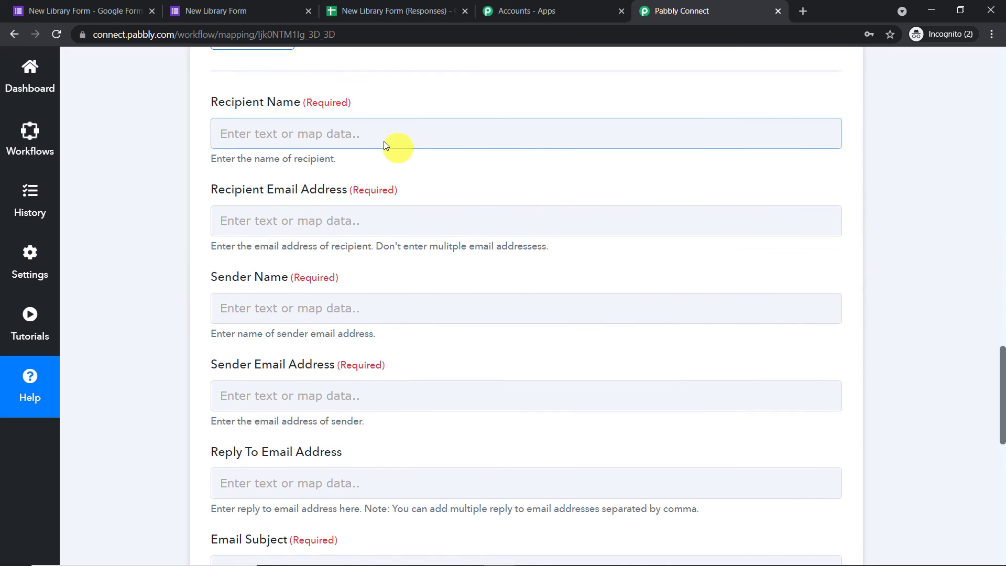
{"action": "left_click", "coordinate": [385, 144]}
{"action": "left_click", "coordinate": [370, 250]}
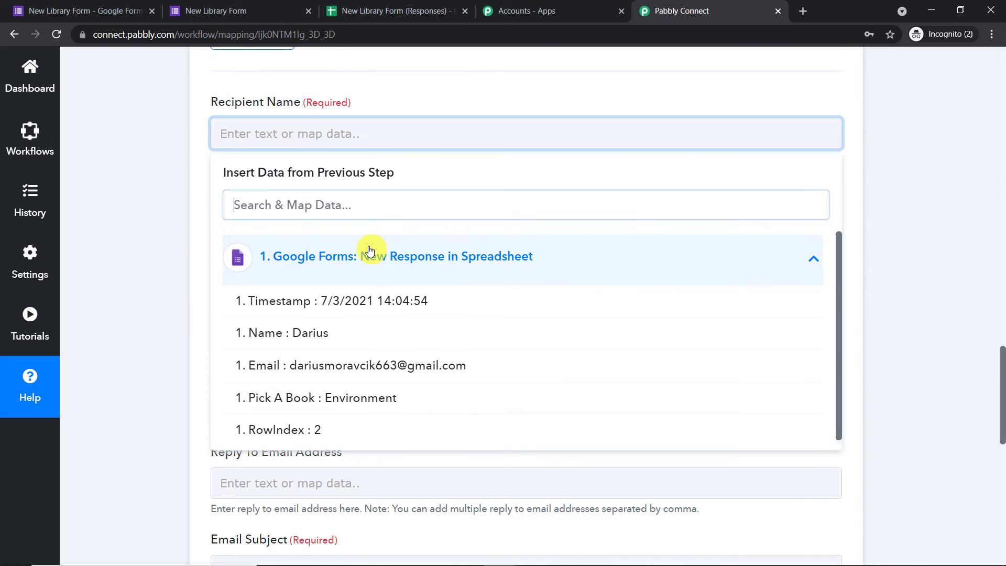
{"action": "left_click", "coordinate": [414, 333]}
{"action": "left_click", "coordinate": [556, 100]}
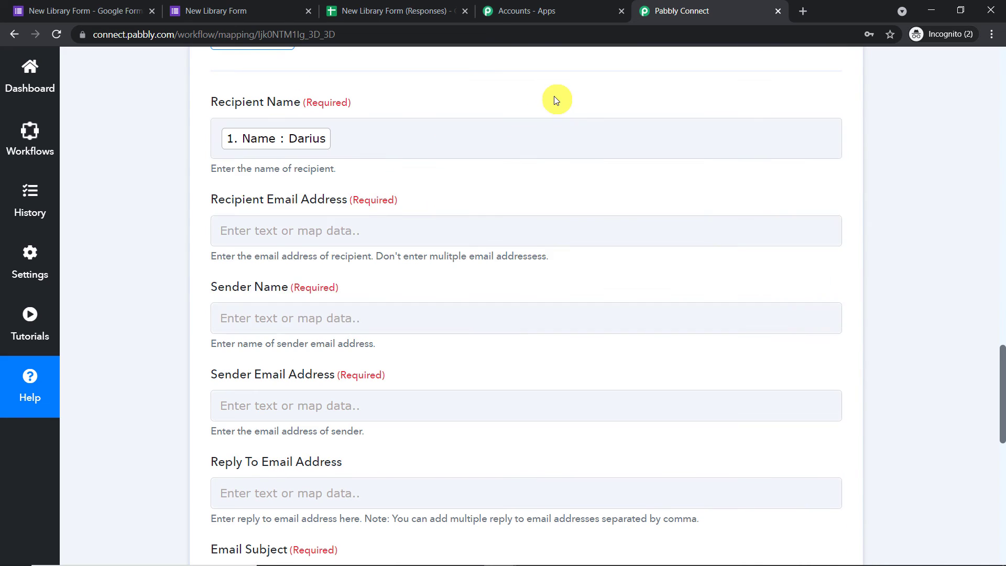
- Map the form's Email answer into the Recipient Email Address field
{"action": "scroll", "coordinate": [555, 99], "scroll_direction": "down", "scroll_amount": 3}
{"action": "left_click", "coordinate": [367, 98]}
{"action": "left_click", "coordinate": [339, 224]}
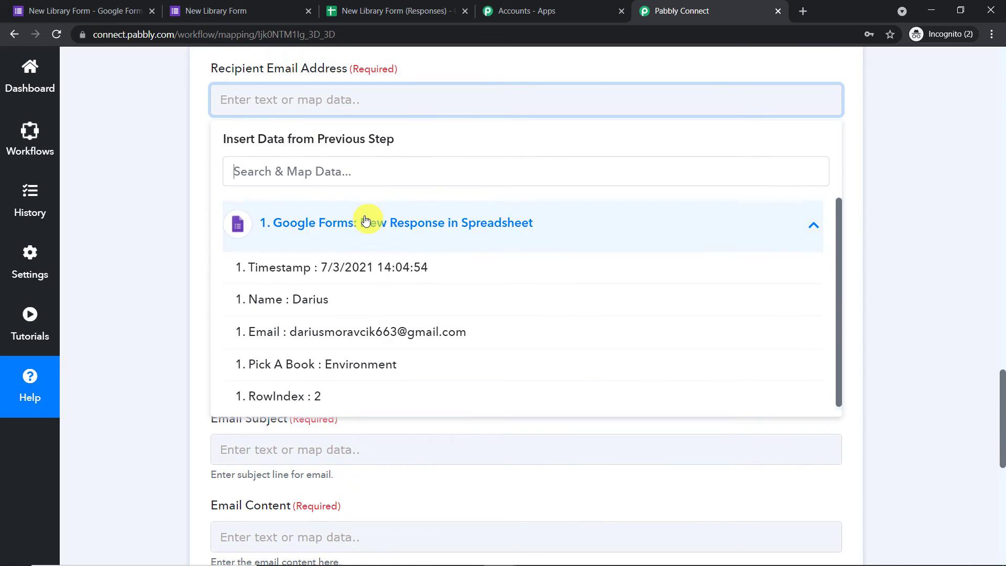
{"action": "left_click", "coordinate": [359, 333]}
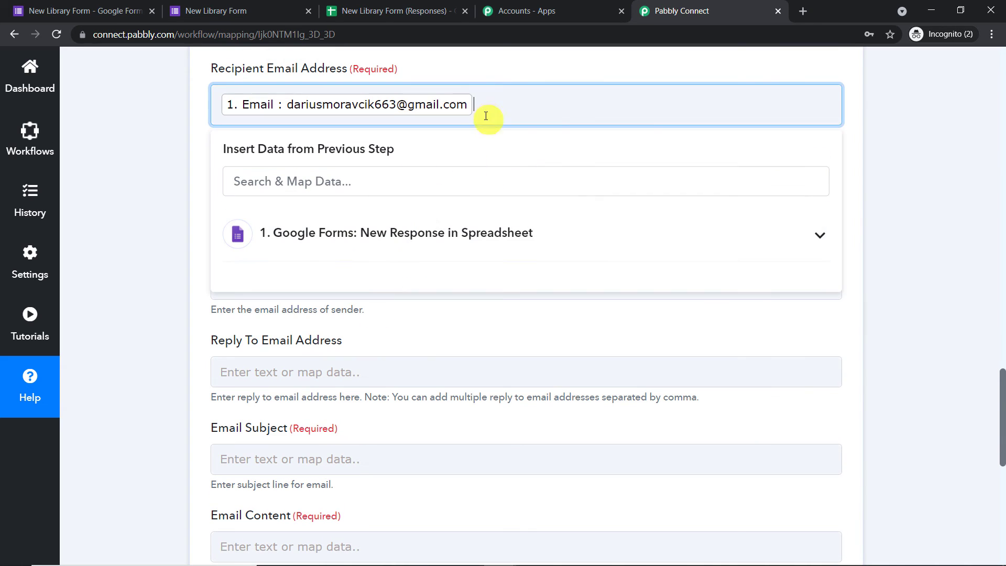
{"action": "left_click", "coordinate": [501, 65]}
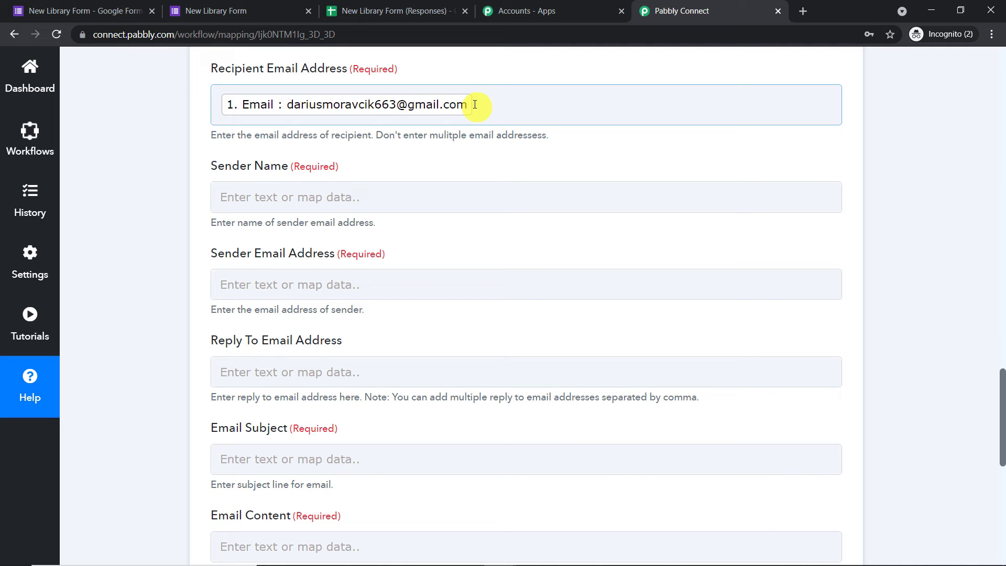
- Enter 'New Library Chicago' as the Sender Name, correcting the typo in Chicago
{"action": "scroll", "coordinate": [475, 104], "scroll_direction": "down", "scroll_amount": 1}
{"action": "left_click", "coordinate": [310, 142]}
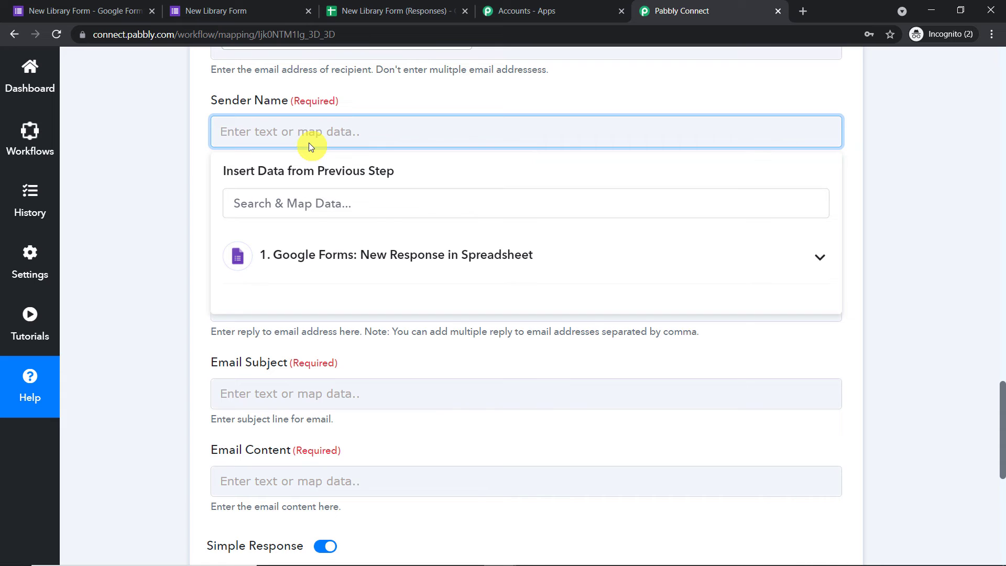
{"action": "type", "text": "New"}
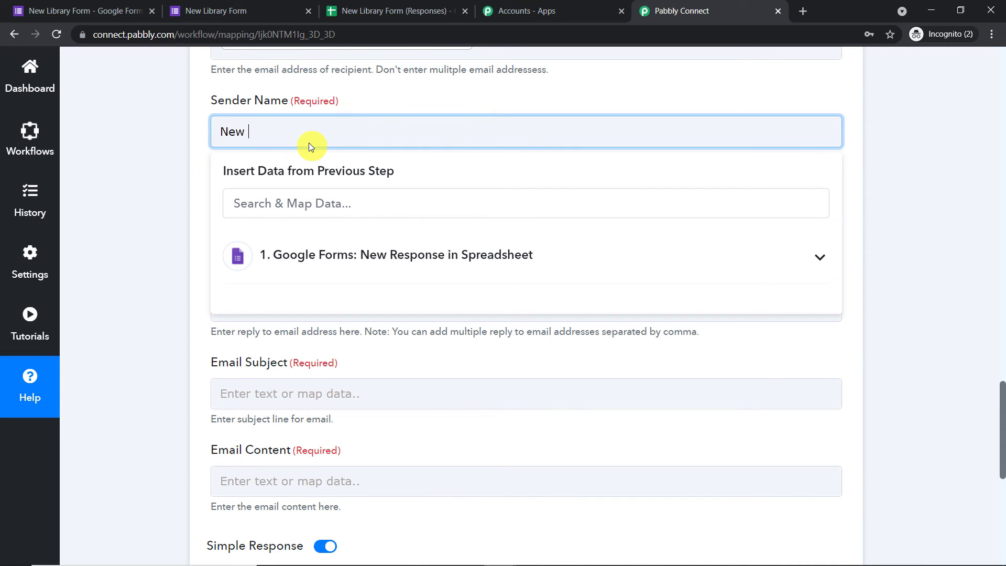
{"action": "type", "text": " Library Chicago"}
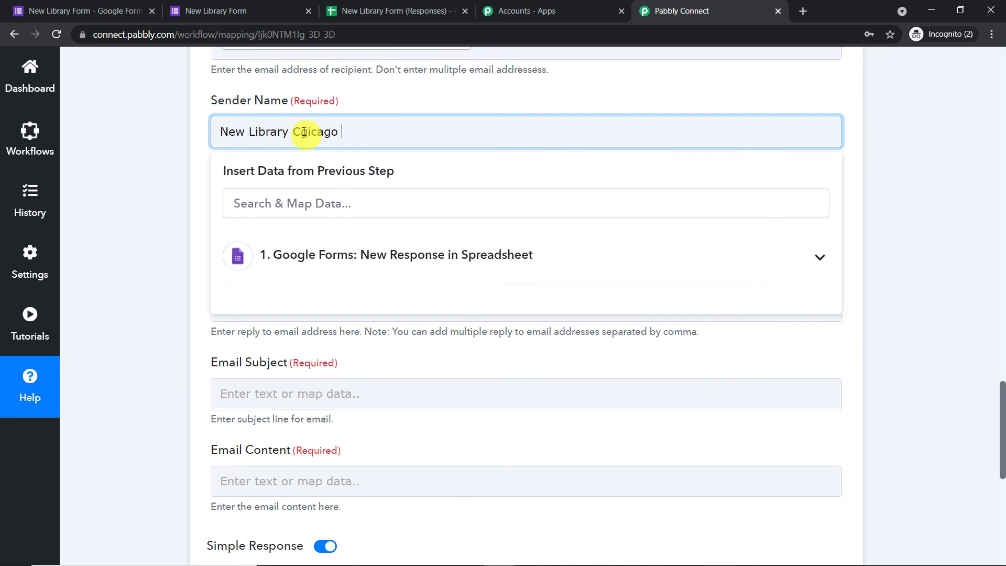
{"action": "left_click", "coordinate": [309, 132]}
{"action": "key", "text": "BackSpace"}
{"action": "type", "text": "h"}
{"action": "left_click", "coordinate": [452, 102]}
{"action": "scroll", "coordinate": [452, 102], "scroll_direction": "down", "scroll_amount": 2}
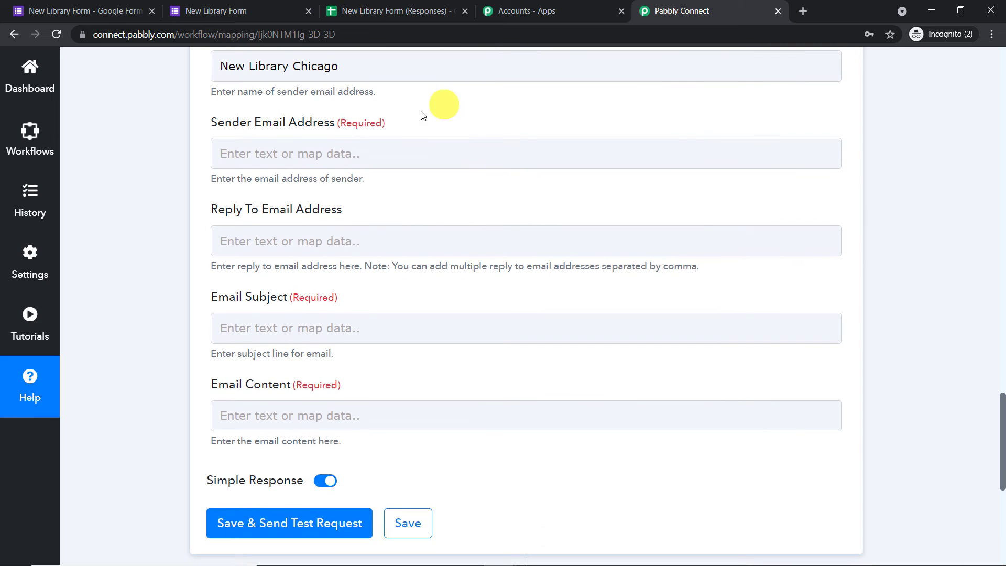
- Type the sender's Gmail address into the Sender Email Address field
{"action": "left_click", "coordinate": [336, 153]}
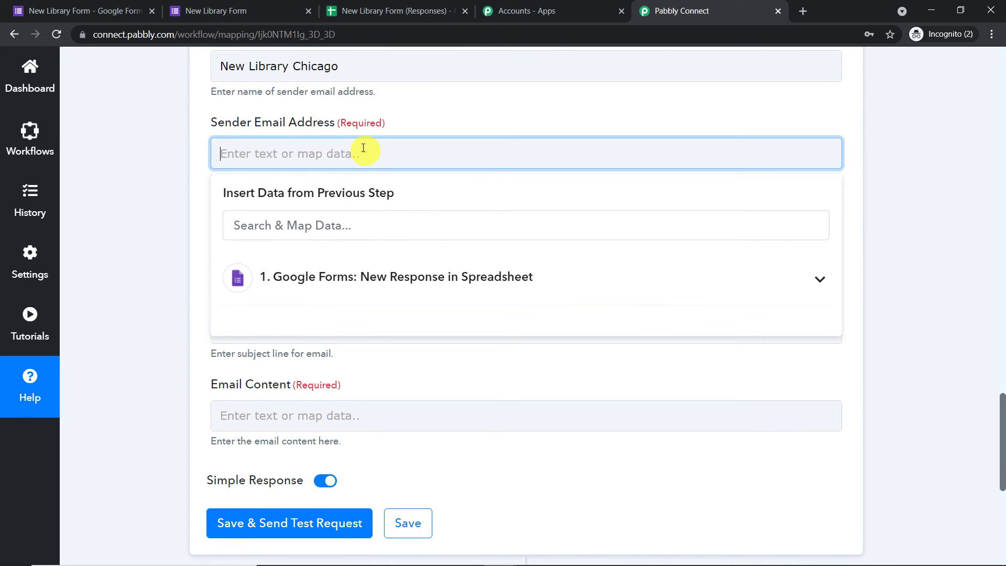
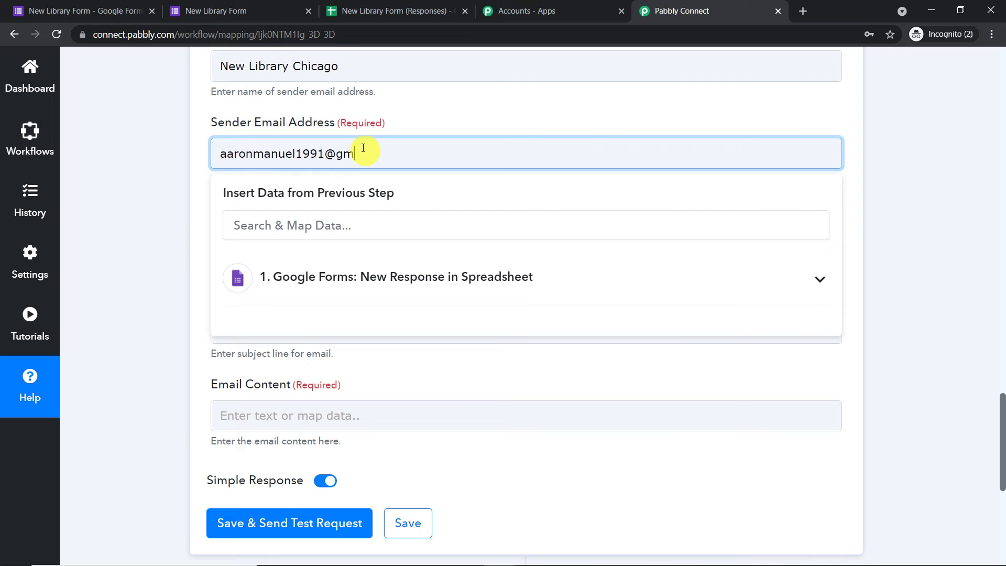
{"action": "left_click", "coordinate": [449, 105]}
{"action": "scroll", "coordinate": [442, 106], "scroll_direction": "down", "scroll_amount": 1}
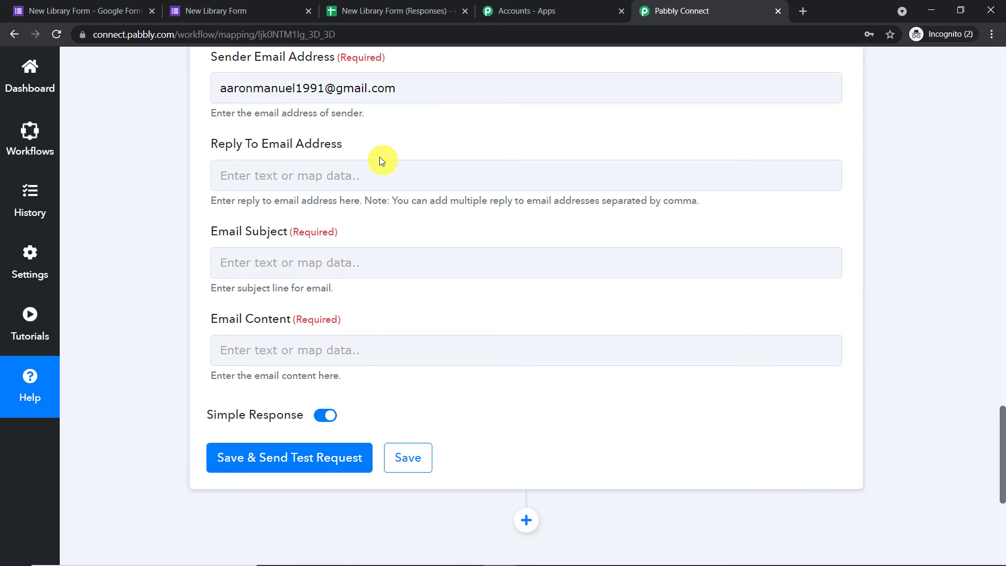
- Enter 'Book Choice' as the Email Subject
{"action": "scroll", "coordinate": [382, 160], "scroll_direction": "down", "scroll_amount": 1}
{"action": "left_click", "coordinate": [275, 194]}
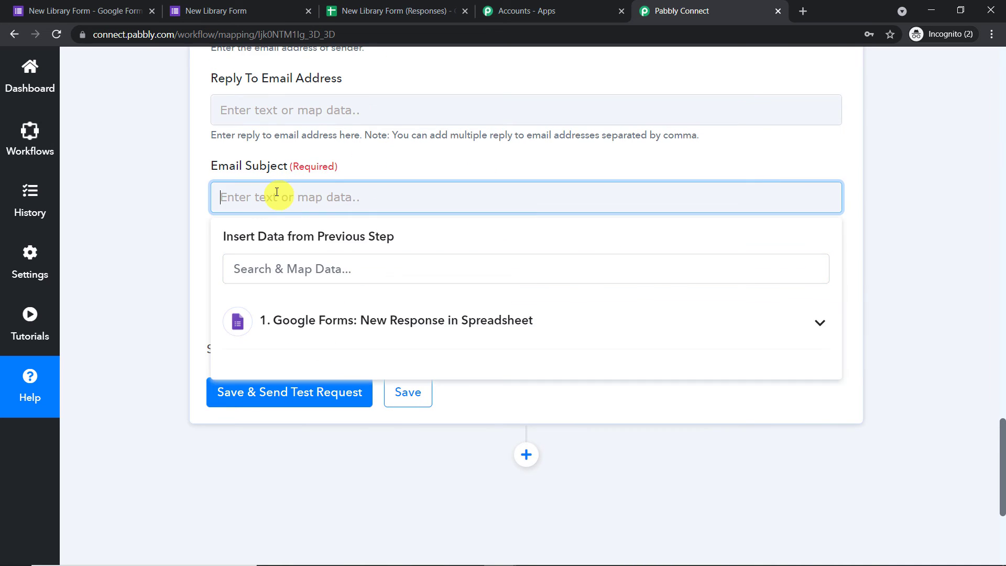
{"action": "type", "text": "Book Choice"}
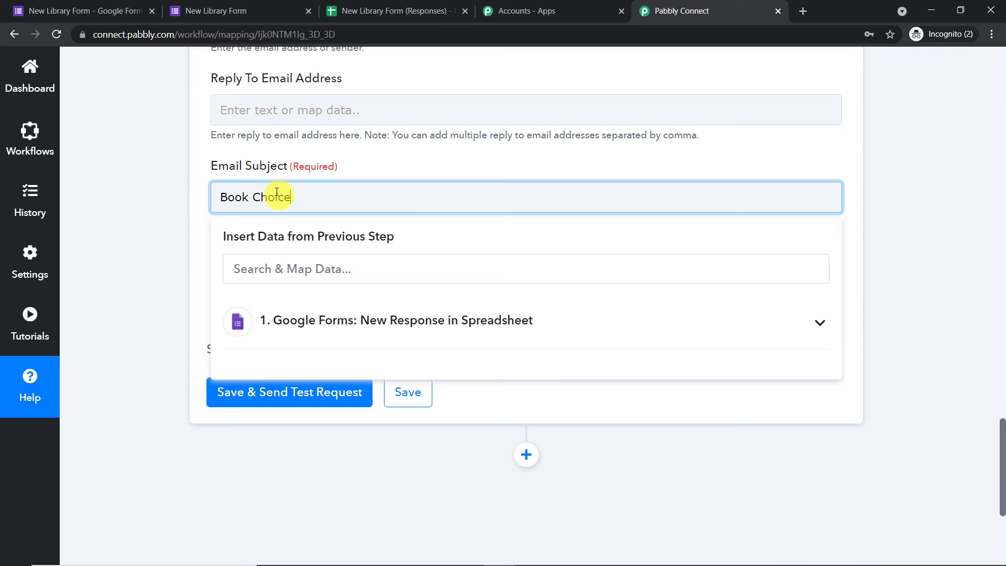
{"action": "left_click", "coordinate": [370, 157]}
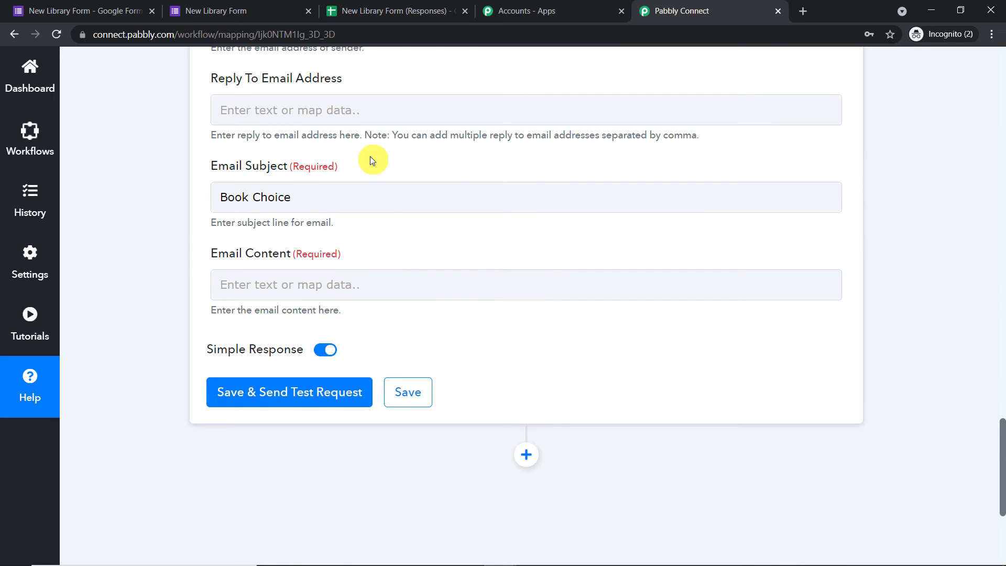
{"action": "scroll", "coordinate": [370, 157], "scroll_direction": "down", "scroll_amount": 1}
{"action": "left_click", "coordinate": [296, 220]}
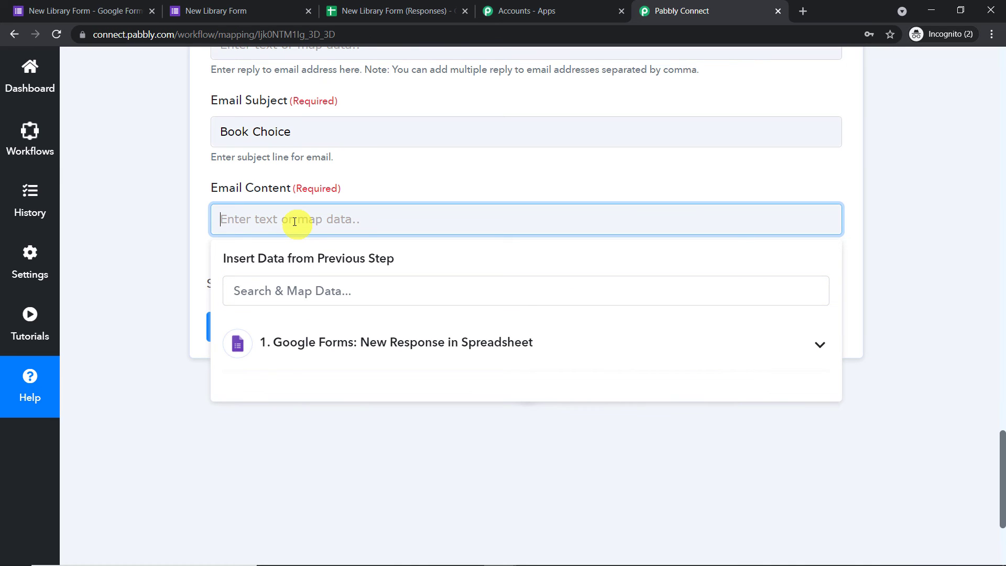
- Write the greeting 'Hello [Name], we have received your book choice. These are your details.'
{"action": "type", "text": "Hello"}
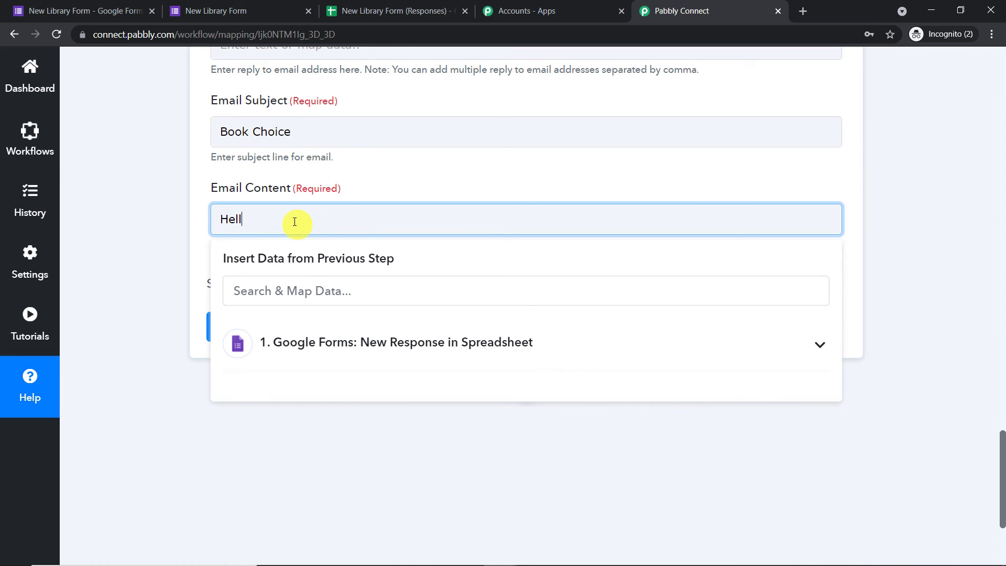
{"action": "left_click", "coordinate": [342, 338]}
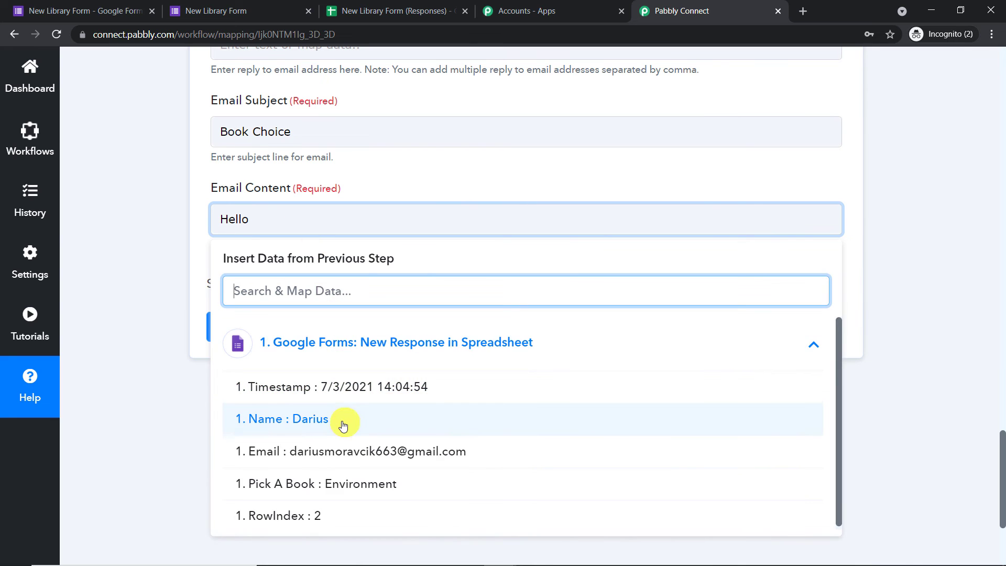
{"action": "left_click", "coordinate": [341, 420]}
{"action": "type", "text": ","}
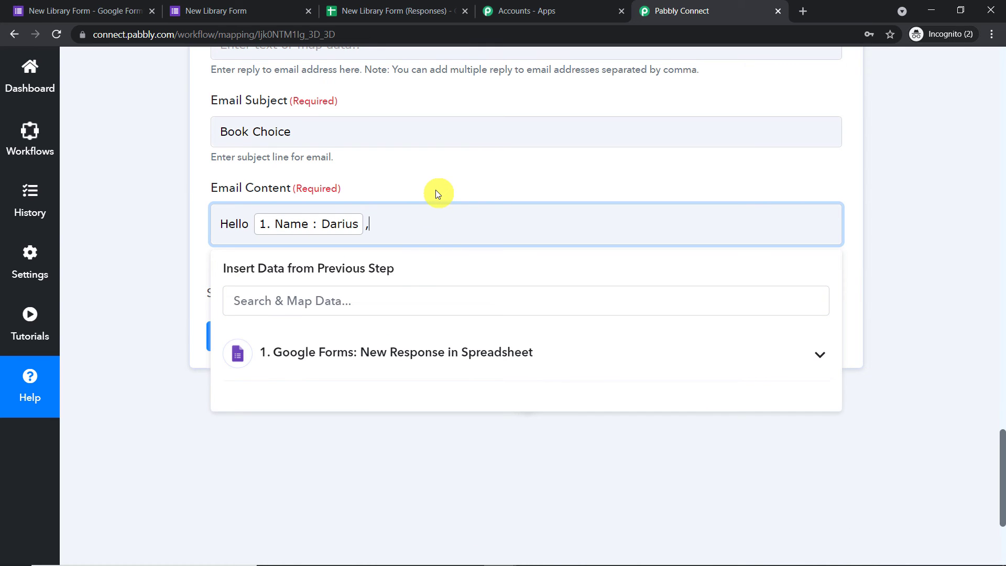
{"action": "type", "text": " we have reie"}
{"action": "type", "text": "vec y"}
{"action": "key", "text": "BackSpace"}
{"action": "key", "text": "BackSpace"}
{"action": "key", "text": "BackSpace"}
{"action": "key", "text": "BackSpace"}
{"action": "key", "text": "BackSpace"}
{"action": "key", "text": "BackSpace"}
{"action": "key", "text": "BackSpace"}
{"action": "type", "text": "cieved the"}
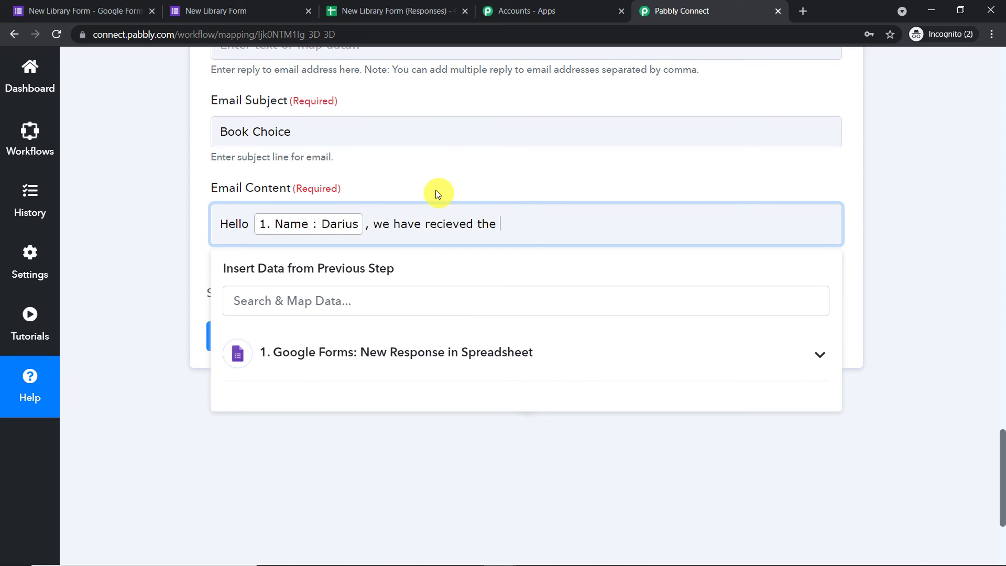
{"action": "key", "text": "BackSpace"}
{"action": "key", "text": "BackSpace"}
{"action": "key", "text": "BackSpace"}
{"action": "key", "text": "BackSpace"}
{"action": "type", "text": "your book choice. W"}
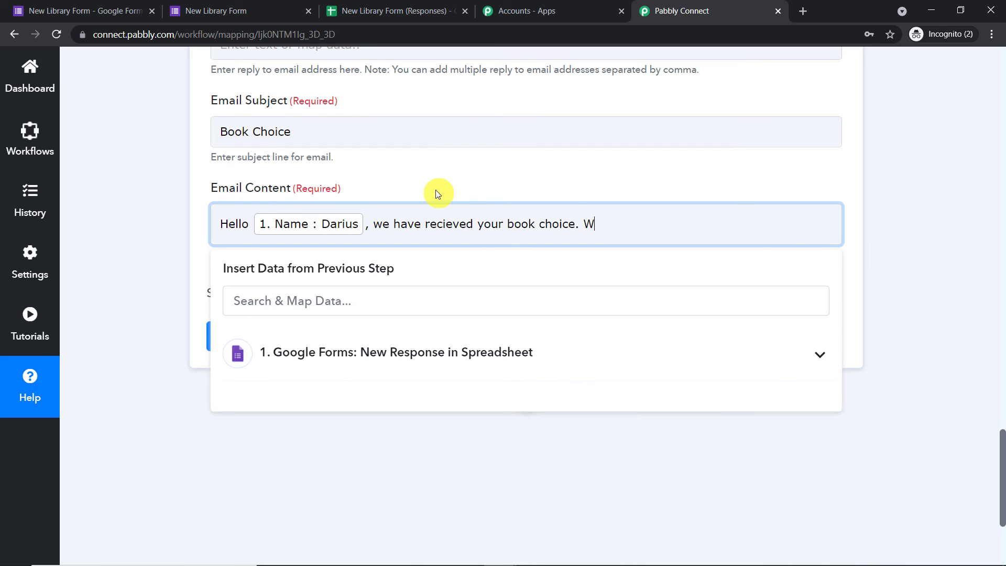
{"action": "type", "text": "e will processs it asa"}
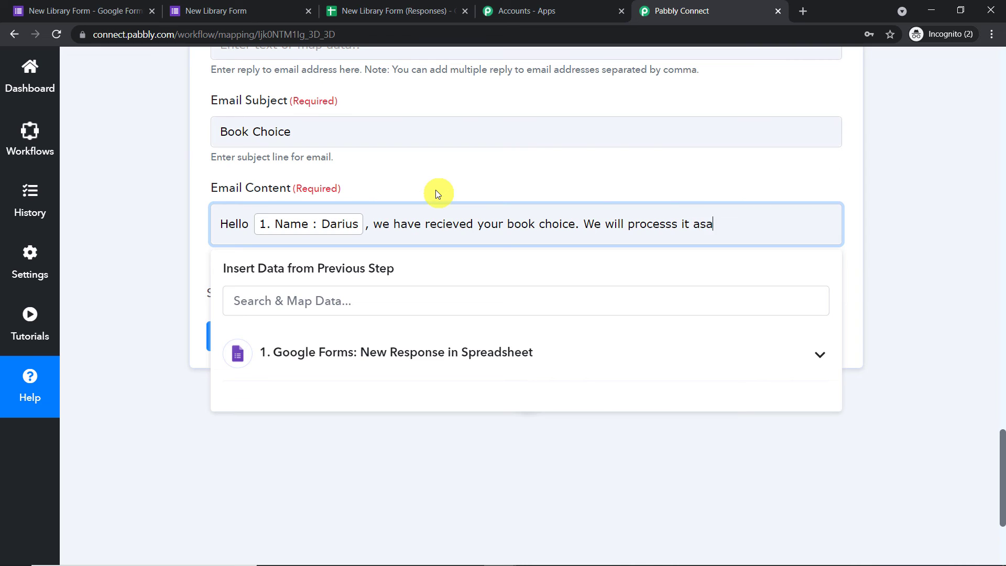
{"action": "type", "text": "p  Thank you"}
{"action": "key", "text": "BackSpace"}
{"action": "key", "text": "BackSpace"}
{"action": "key", "text": "BackSpace"}
{"action": "key", "text": "BackSpace"}
{"action": "key", "text": "BackSpace"}
{"action": "key", "text": "BackSpace"}
{"action": "key", "text": "BackSpace"}
{"action": "key", "text": "BackSpace"}
{"action": "key", "text": "BackSpace"}
{"action": "key", "text": "BackSpace"}
{"action": "type", "text": "These are your details"}
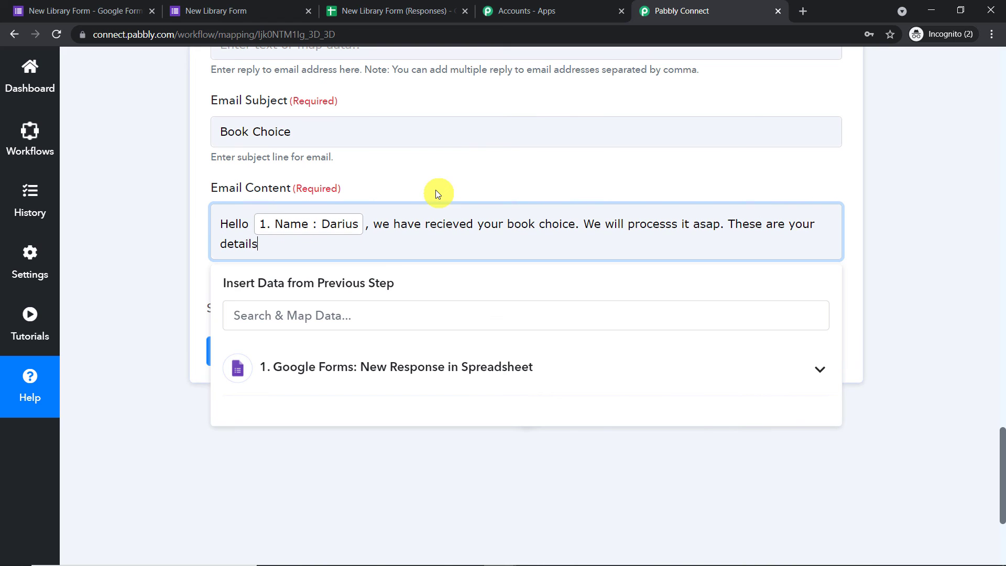
{"action": "type", "text": "."}
{"action": "key", "text": "Return"}
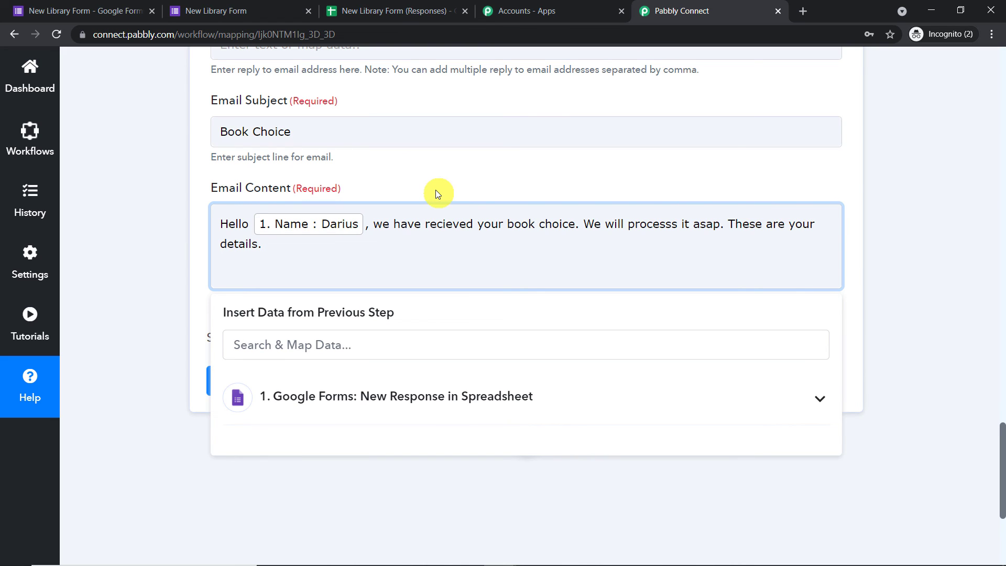
- Add lines 'Name -', 'Email -' and 'Book Choice -' mapped to the form's Name, Email and Pick A Book answers
{"action": "type", "text": "Name -"}
{"action": "left_click", "coordinate": [406, 394]}
{"action": "left_click", "coordinate": [344, 471]}
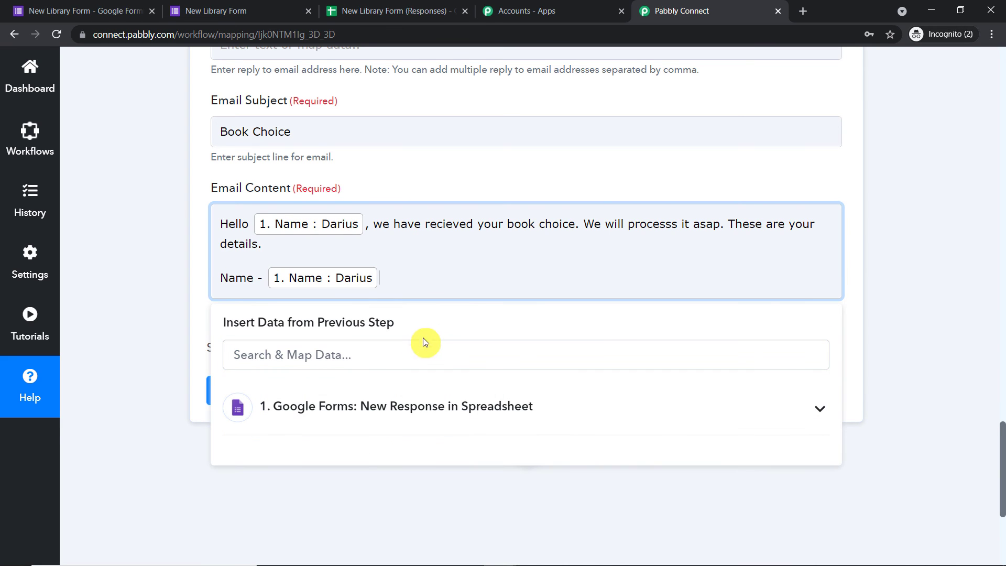
{"action": "key", "text": "Return"}
{"action": "type", "text": "E"}
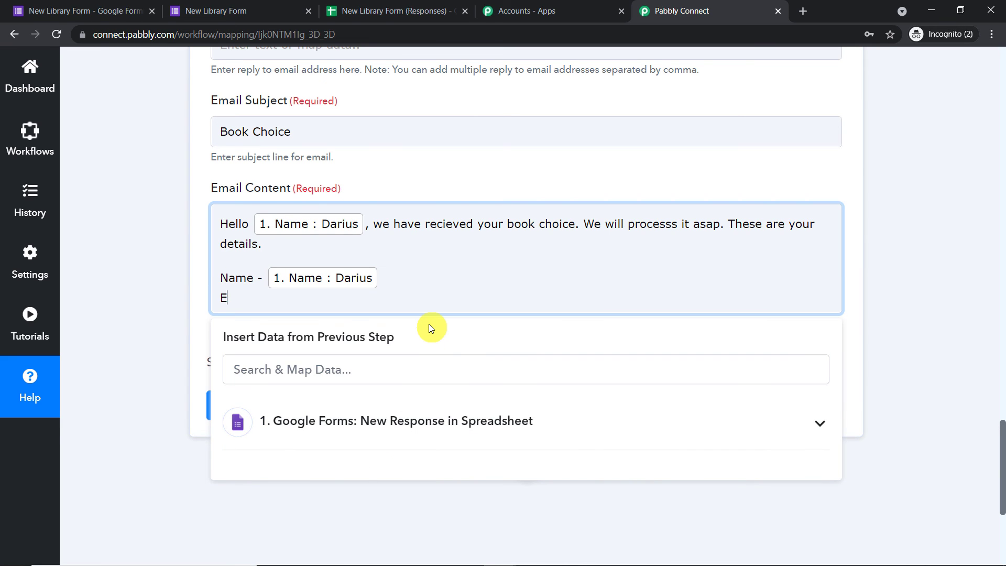
{"action": "type", "text": "mail -"}
{"action": "left_click", "coordinate": [393, 428]}
{"action": "scroll", "coordinate": [389, 486], "scroll_direction": "down", "scroll_amount": 1}
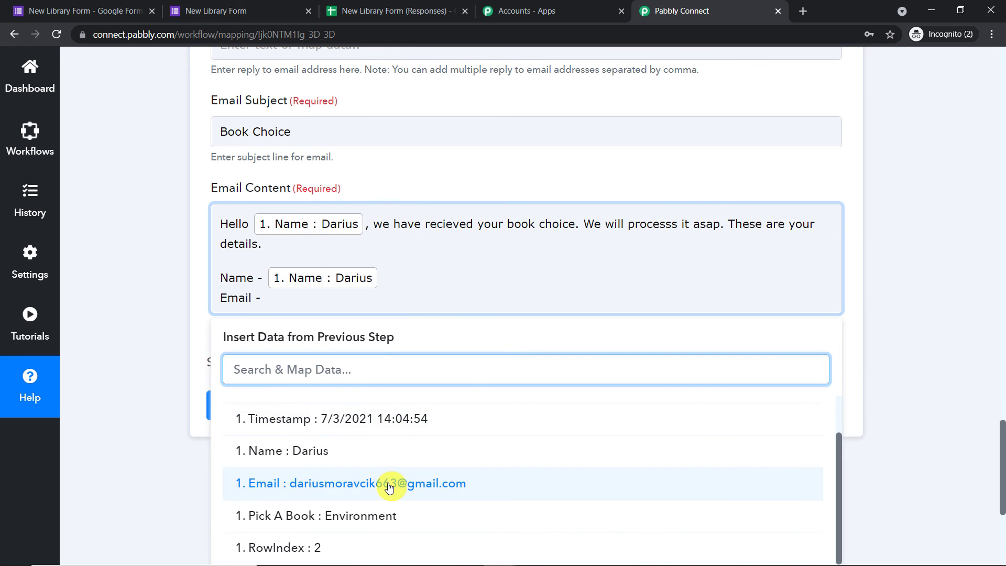
{"action": "left_click", "coordinate": [389, 485]}
{"action": "key", "text": "Return"}
{"action": "type", "text": "B"}
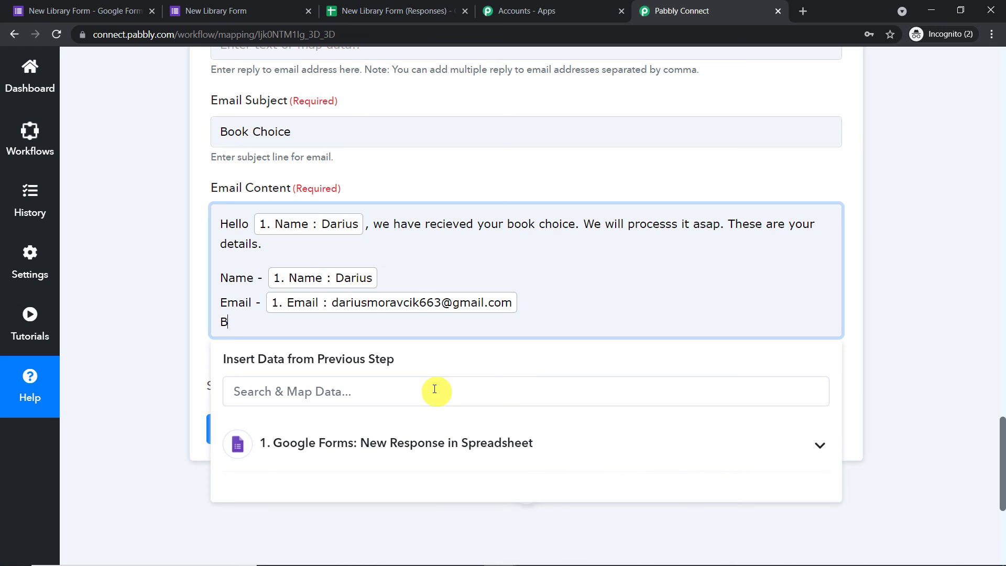
{"action": "type", "text": "ook Choice -"}
{"action": "left_click", "coordinate": [451, 442]}
{"action": "scroll", "coordinate": [441, 517], "scroll_direction": "down", "scroll_amount": 2}
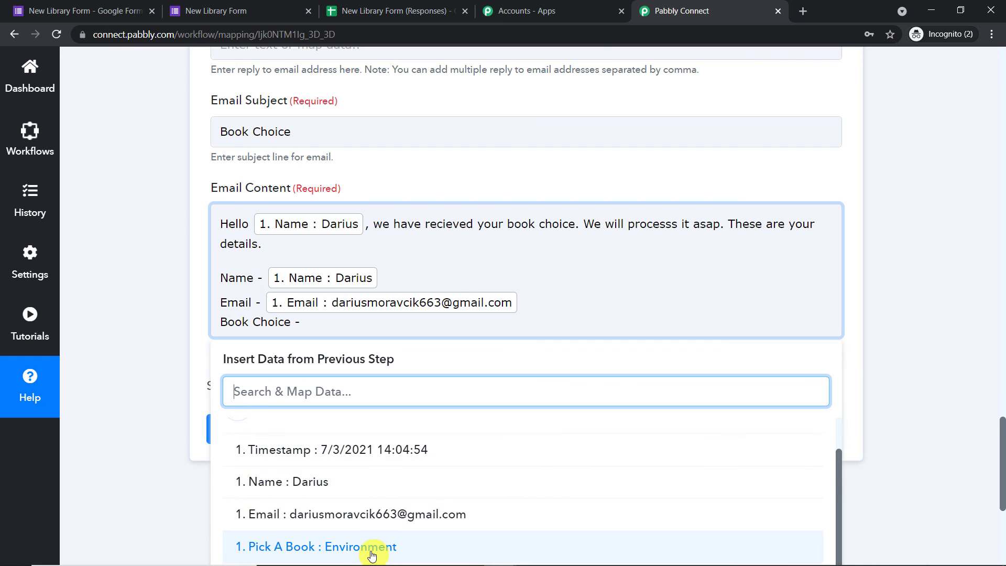
{"action": "left_click", "coordinate": [372, 550]}
{"action": "left_click", "coordinate": [578, 250]}
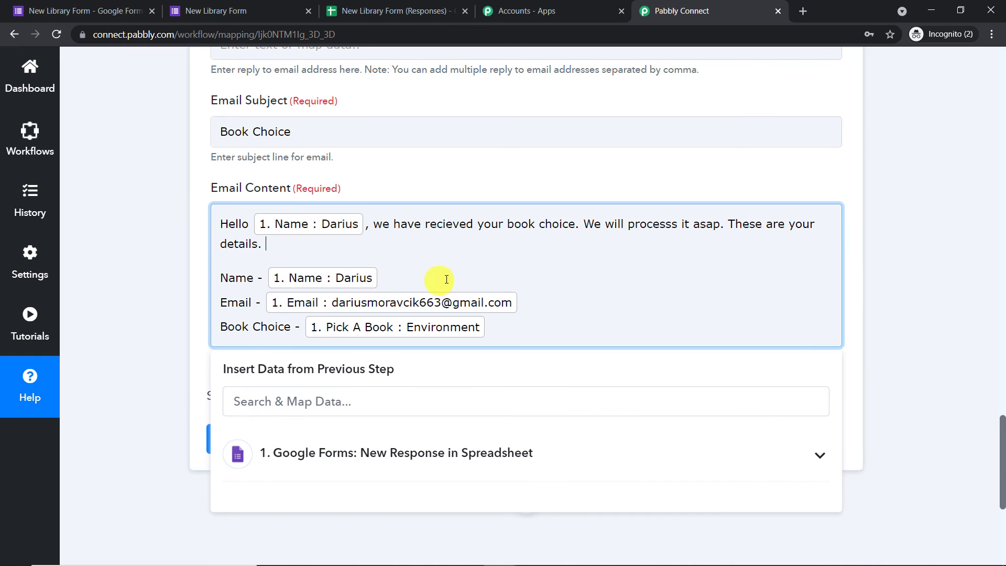
{"action": "left_click", "coordinate": [532, 183]}
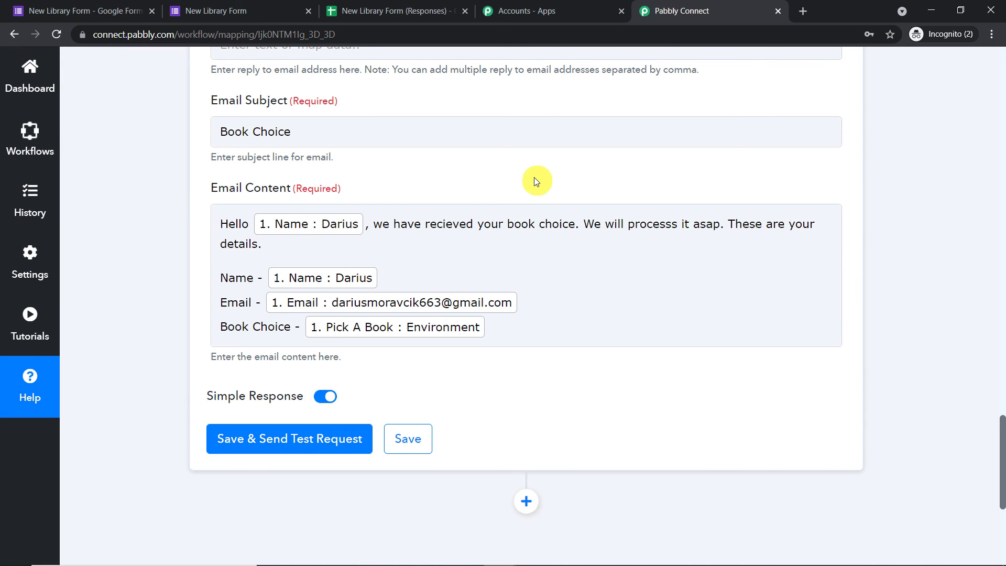
- Save the Gmail step and send a test request, confirming the response shows SENT
{"action": "left_click", "coordinate": [213, 250]}
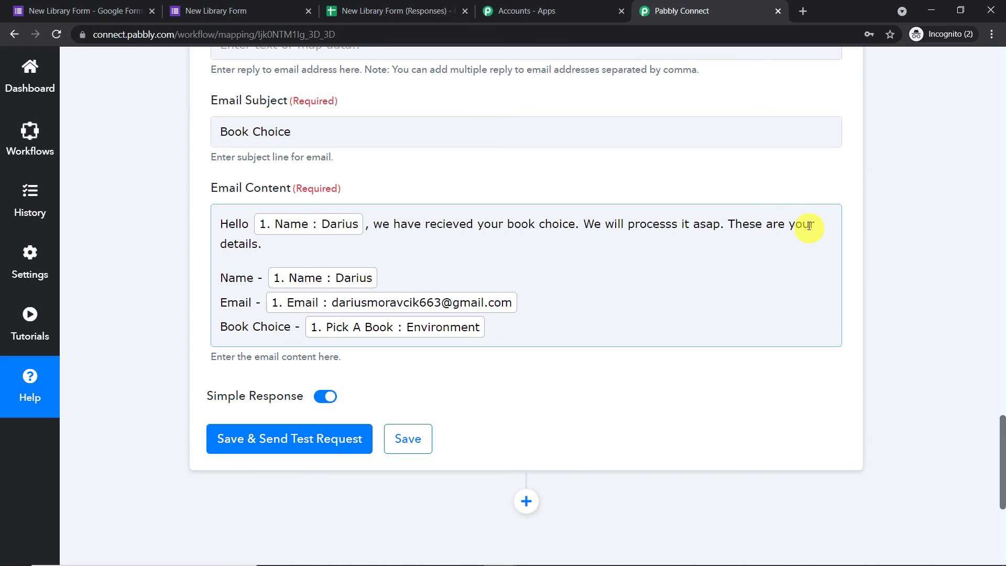
{"action": "scroll", "coordinate": [299, 259], "scroll_direction": "down", "scroll_amount": 1}
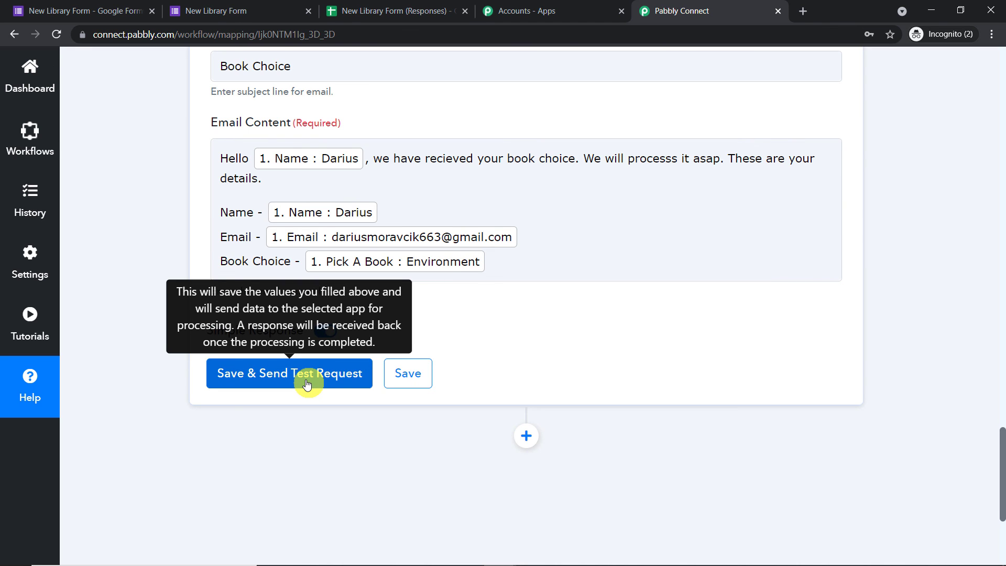
{"action": "left_click", "coordinate": [307, 384]}
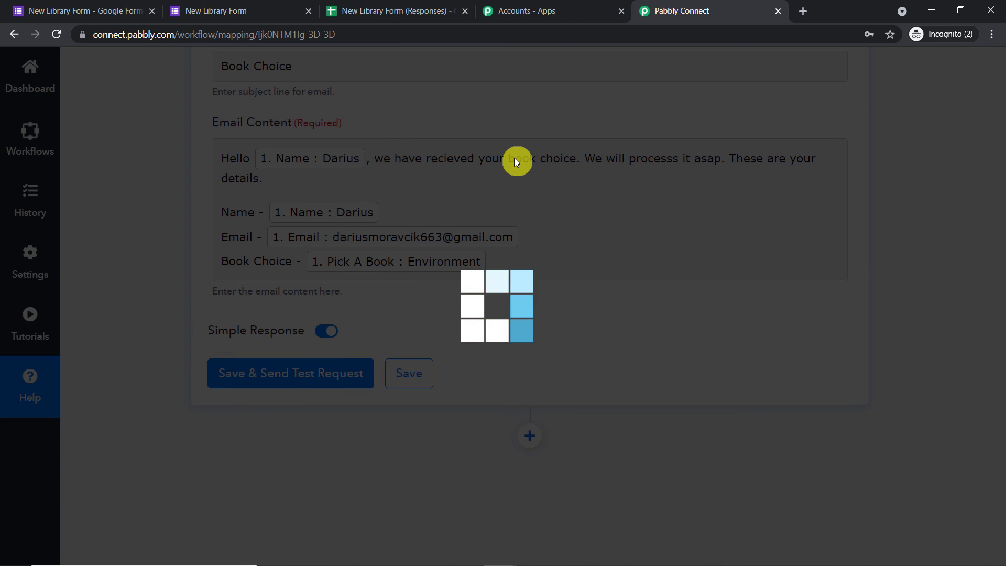
{"action": "scroll", "coordinate": [496, 183], "scroll_direction": "down", "scroll_amount": 3}
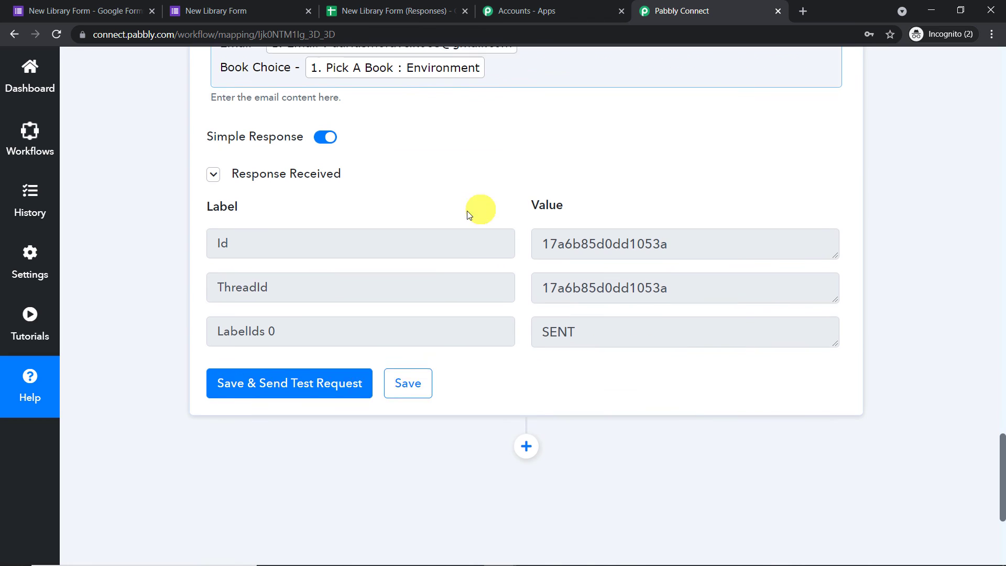
{"action": "mouse_move", "coordinate": [367, 560]}
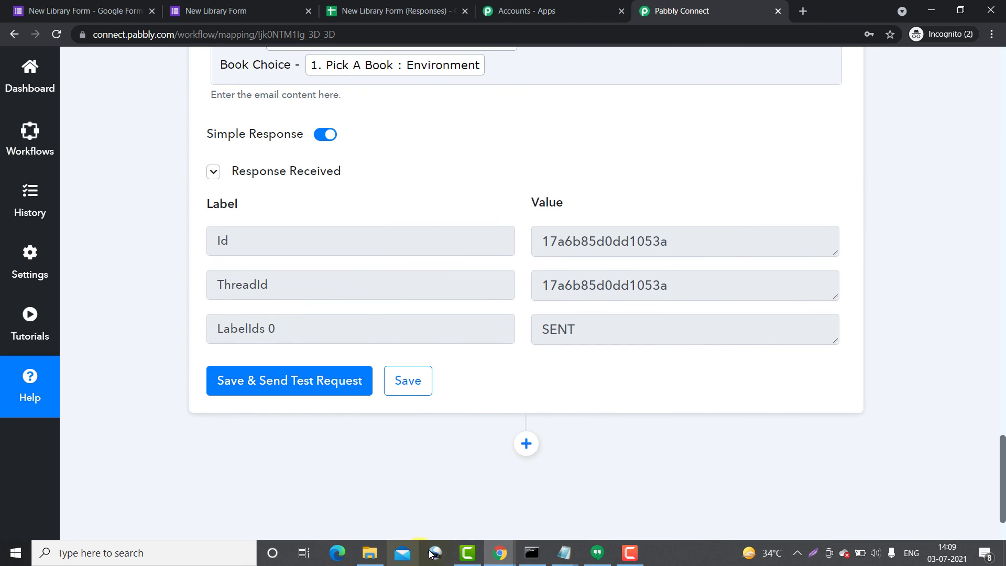
{"action": "mouse_move", "coordinate": [503, 556]}
{"action": "left_click", "coordinate": [347, 488]}
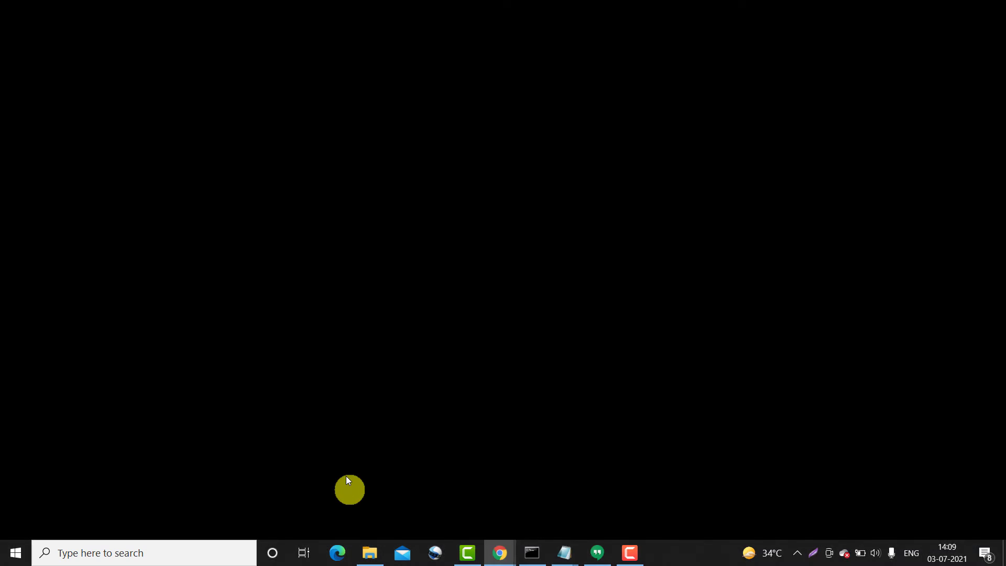
- Open the received 'Book Choice' email from New Library Chicago in the Gmail inbox
{"action": "left_click", "coordinate": [545, 208]}
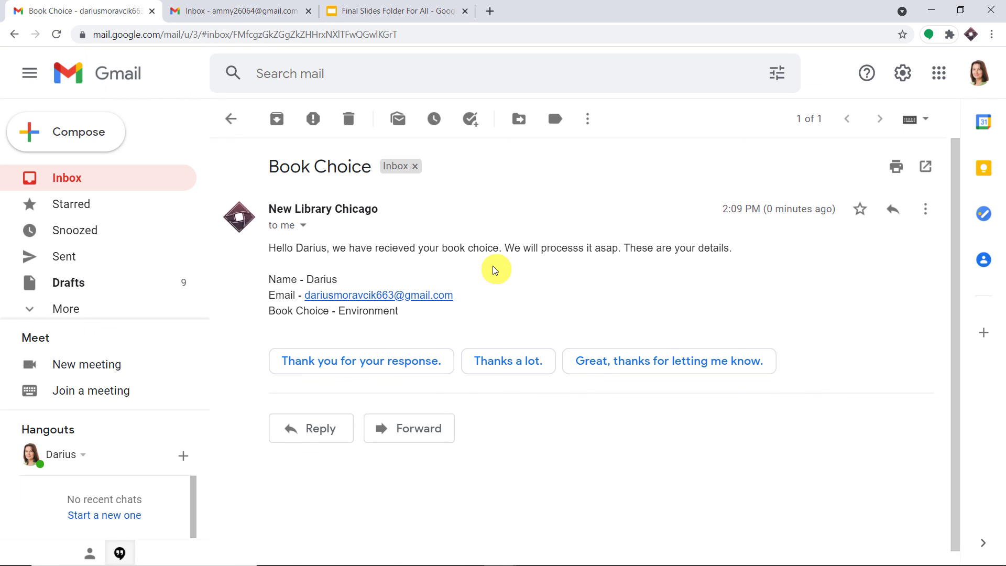
- Return to Pabbly Connect, scroll to the top and collapse the Google Forms trigger step
{"action": "mouse_move", "coordinate": [513, 552]}
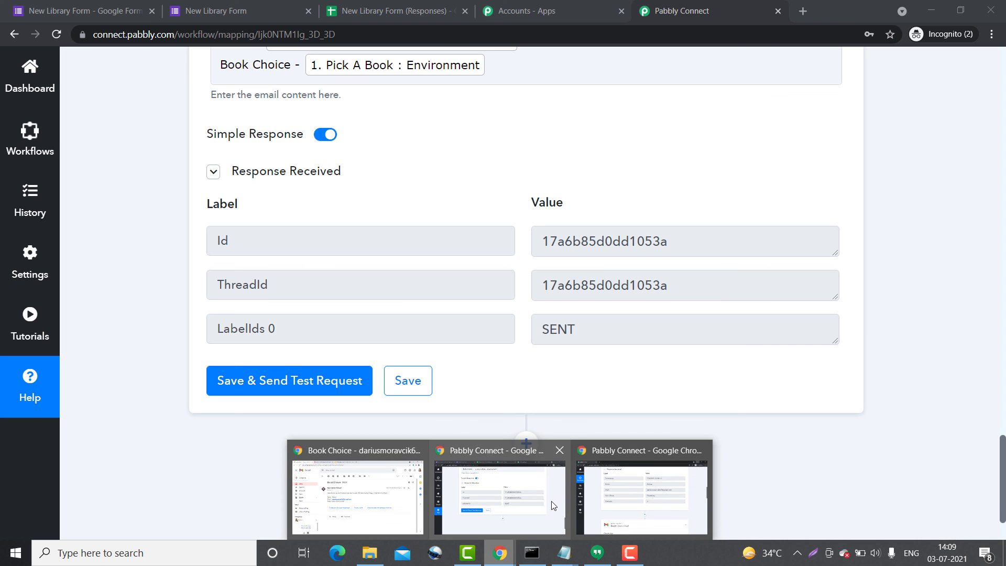
{"action": "left_click", "coordinate": [551, 506]}
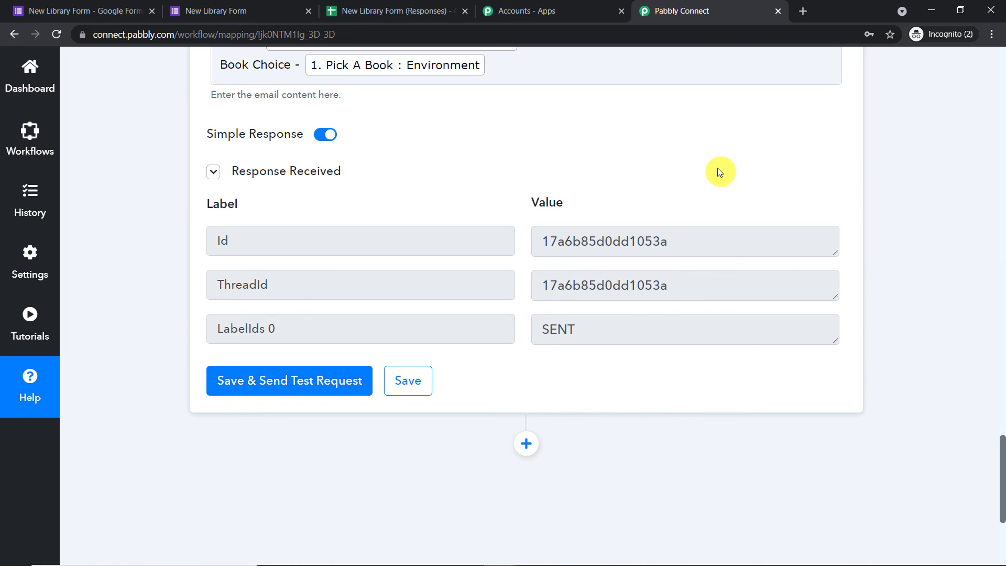
{"action": "left_click", "coordinate": [1002, 262]}
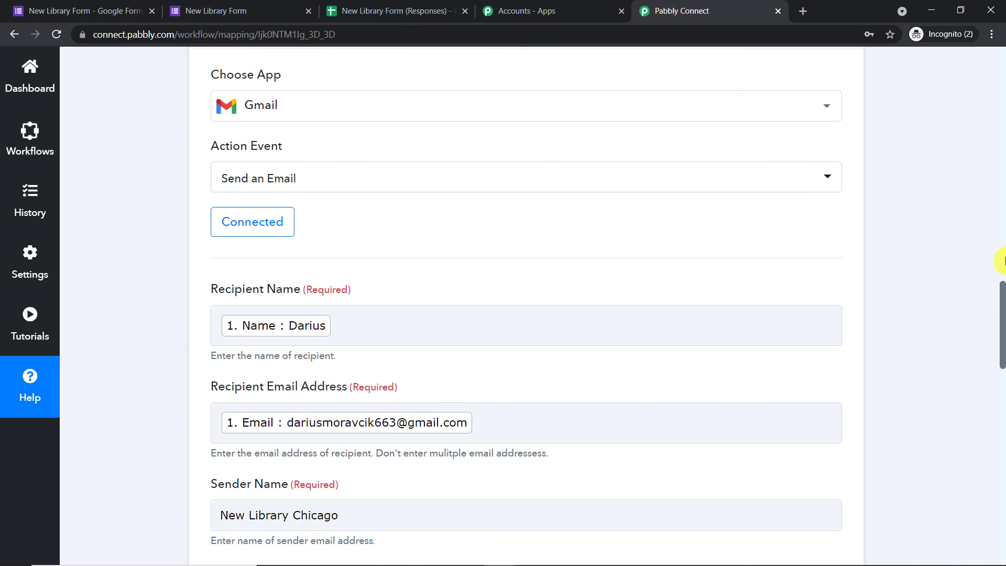
{"action": "left_click", "coordinate": [1002, 261]}
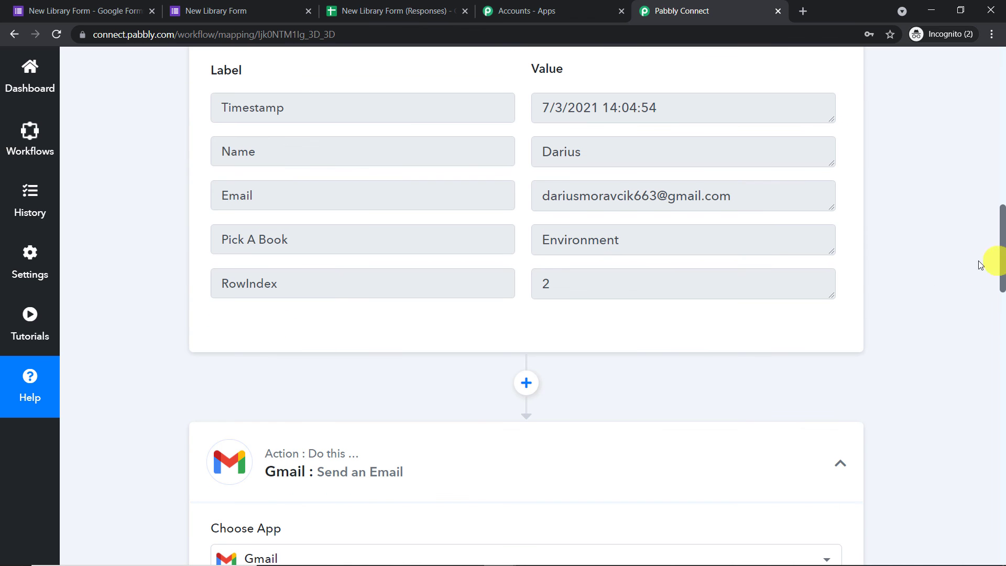
{"action": "left_click", "coordinate": [1002, 208]}
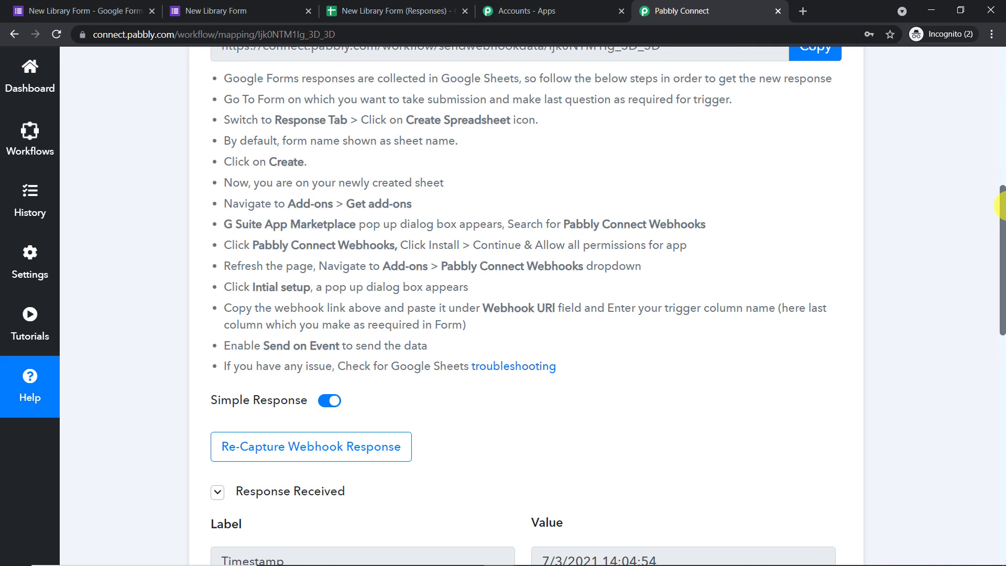
{"action": "scroll", "coordinate": [991, 178], "scroll_direction": "up", "scroll_amount": 7}
{"action": "left_click", "coordinate": [456, 152]}
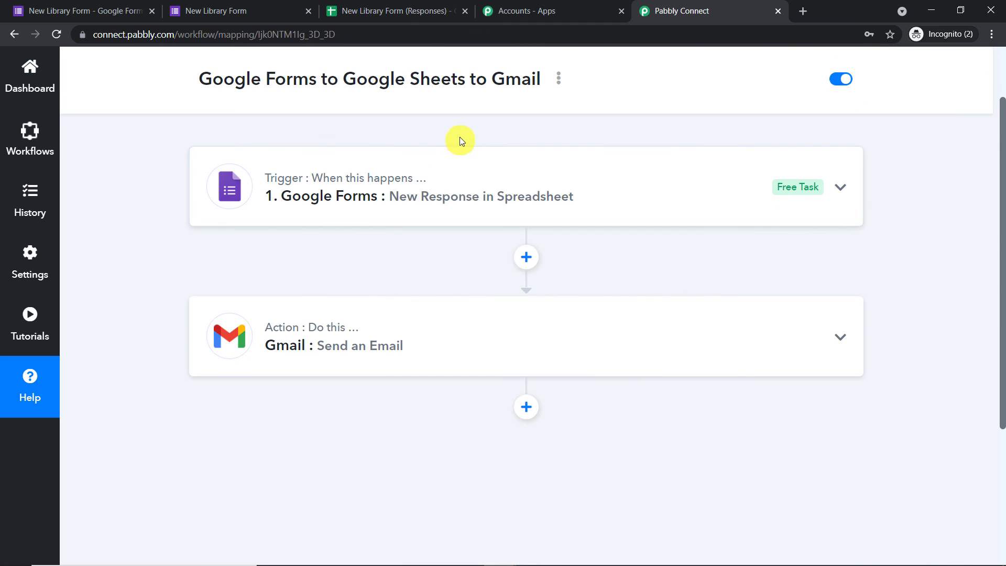